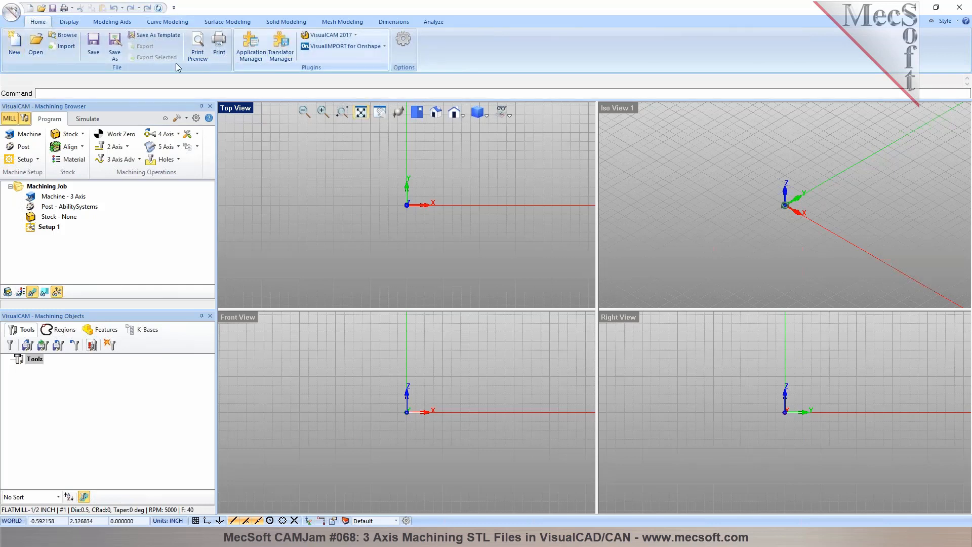
- Start opening a part and browse to the most recently modified customer folder on the Customer Demo Parts drive
{"action": "left_click", "coordinate": [29, 56]}
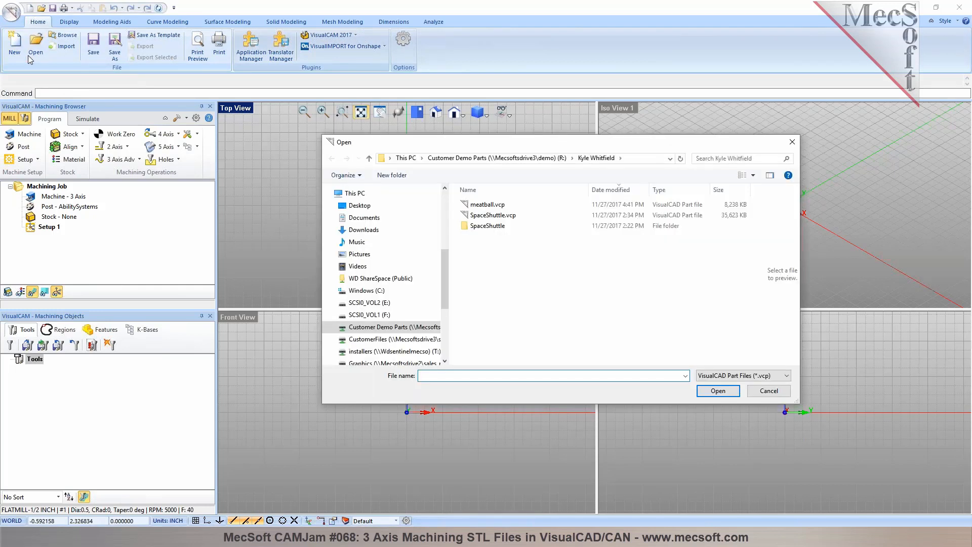
{"action": "scroll", "coordinate": [368, 207], "scroll_direction": "up", "scroll_amount": 3}
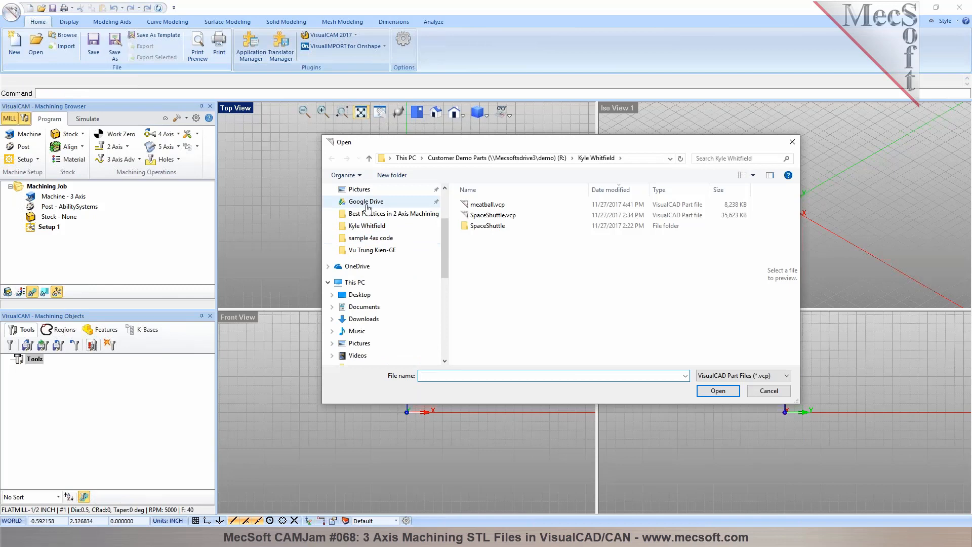
{"action": "scroll", "coordinate": [368, 207], "scroll_direction": "up", "scroll_amount": 3}
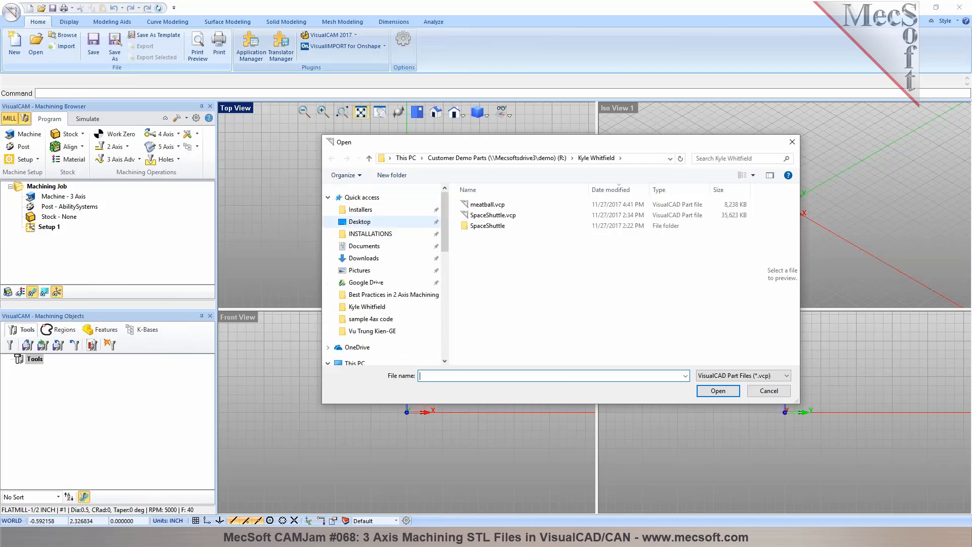
{"action": "left_click", "coordinate": [524, 159]}
{"action": "scroll", "coordinate": [628, 237], "scroll_direction": "up", "scroll_amount": 8}
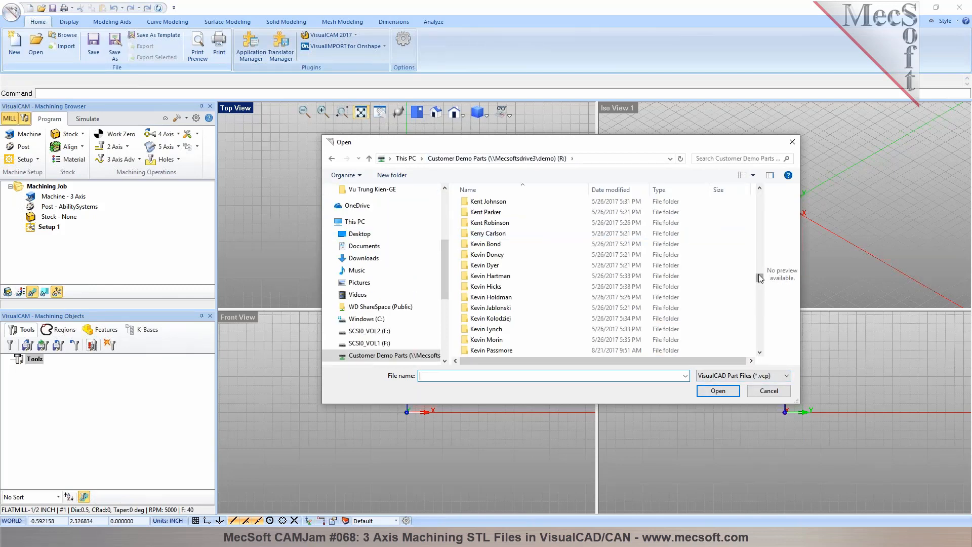
{"action": "left_click_drag", "start_coordinate": [758, 275], "coordinate": [755, 186]}
{"action": "left_click", "coordinate": [612, 190]}
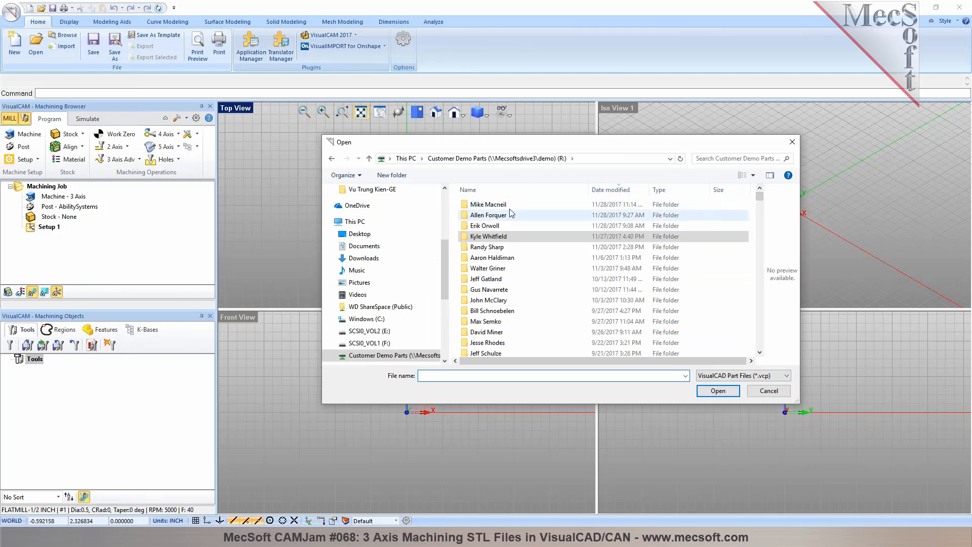
{"action": "double_click", "coordinate": [509, 204]}
- List all file types in the folder and open the mesh file B2-B2-B2_RightTop.stl
{"action": "left_click", "coordinate": [754, 380]}
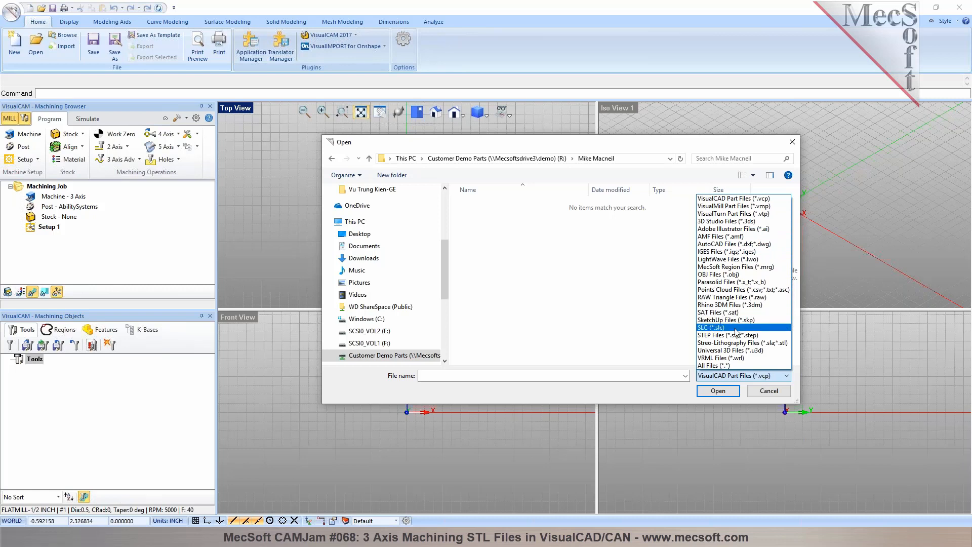
{"action": "left_click", "coordinate": [728, 366]}
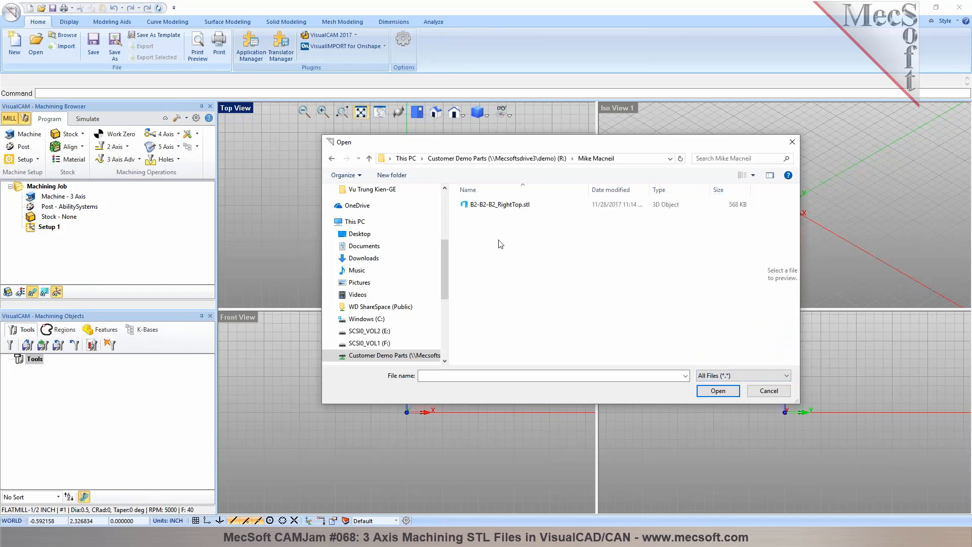
{"action": "left_click", "coordinate": [479, 206]}
{"action": "left_click", "coordinate": [719, 392]}
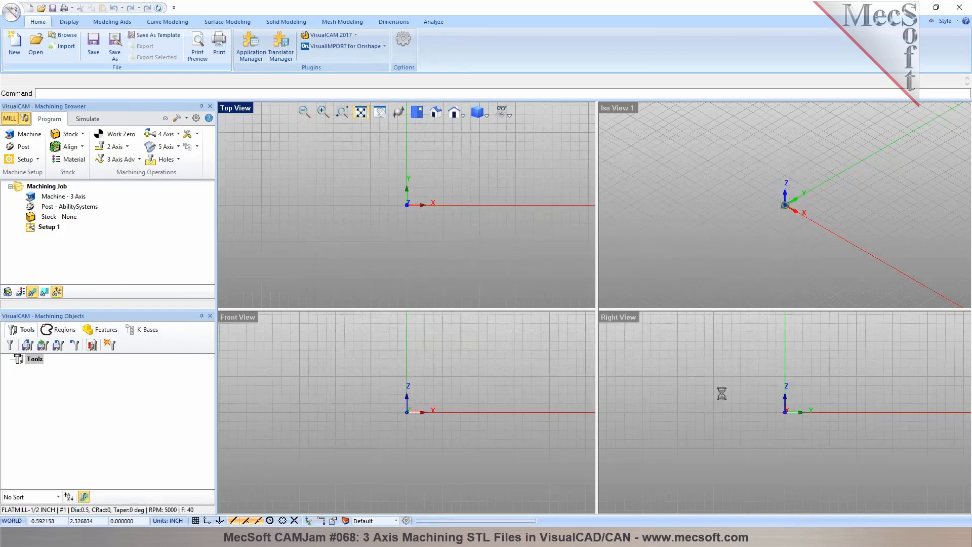
{"action": "scroll", "coordinate": [831, 172], "scroll_direction": "up", "scroll_amount": 3}
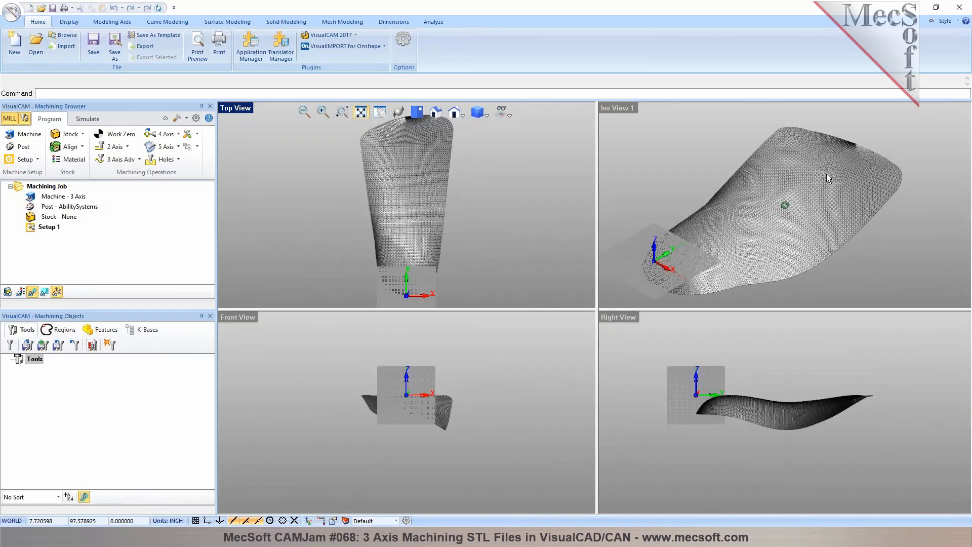
- Maximize the isometric view and show the imported mesh in shaded display
{"action": "double_click", "coordinate": [632, 109]}
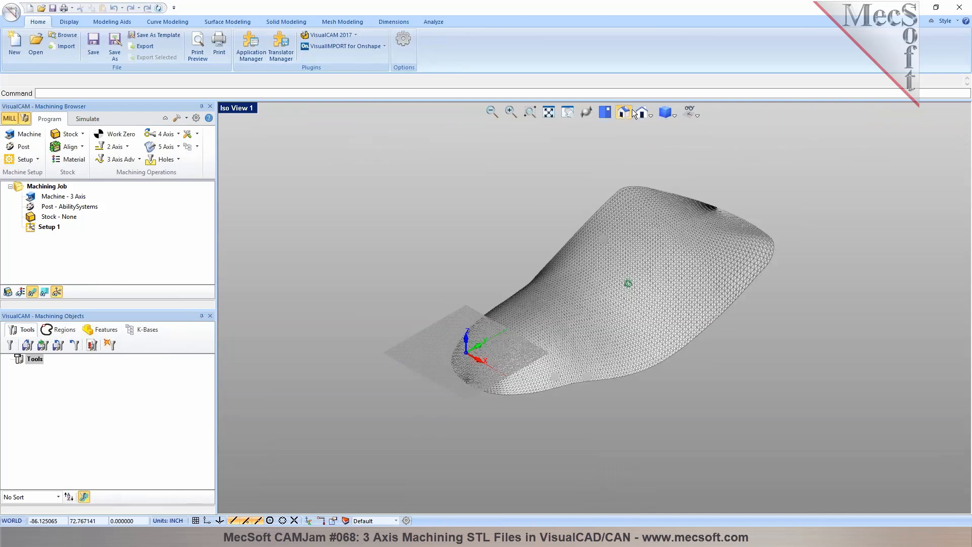
{"action": "left_click", "coordinate": [676, 114]}
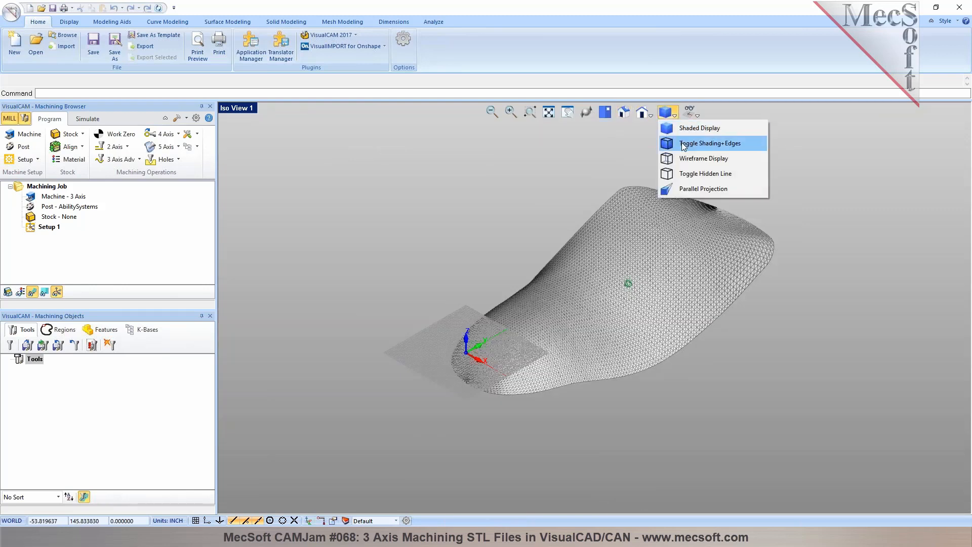
{"action": "left_click", "coordinate": [699, 128]}
{"action": "mouse_move", "coordinate": [564, 279]}
{"action": "right_mouse_down"}
{"action": "mouse_move", "coordinate": [576, 307]}
{"action": "mouse_move", "coordinate": [541, 258]}
{"action": "mouse_move", "coordinate": [583, 212]}
{"action": "right_mouse_up"}
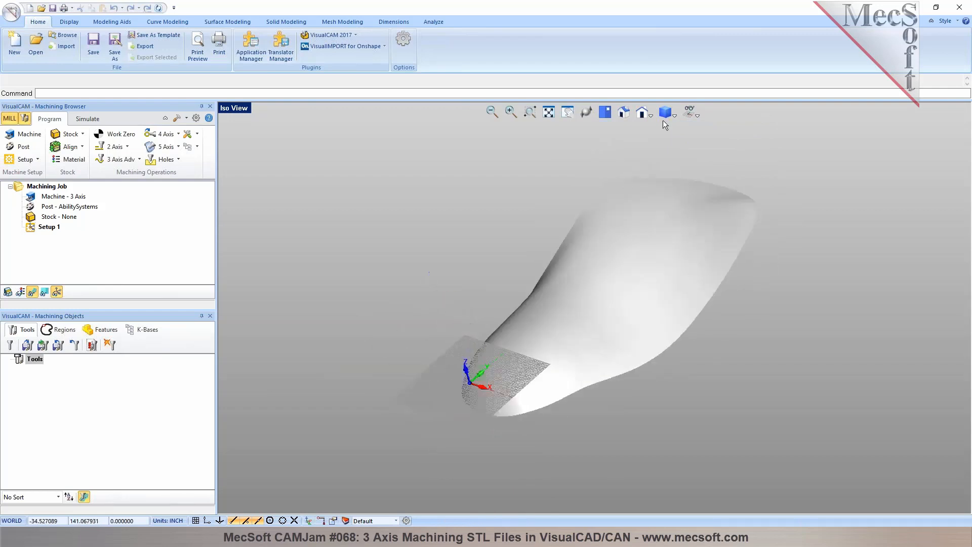
- Turn on shading with edges and look closely at the facets of the mesh
{"action": "left_click", "coordinate": [675, 115]}
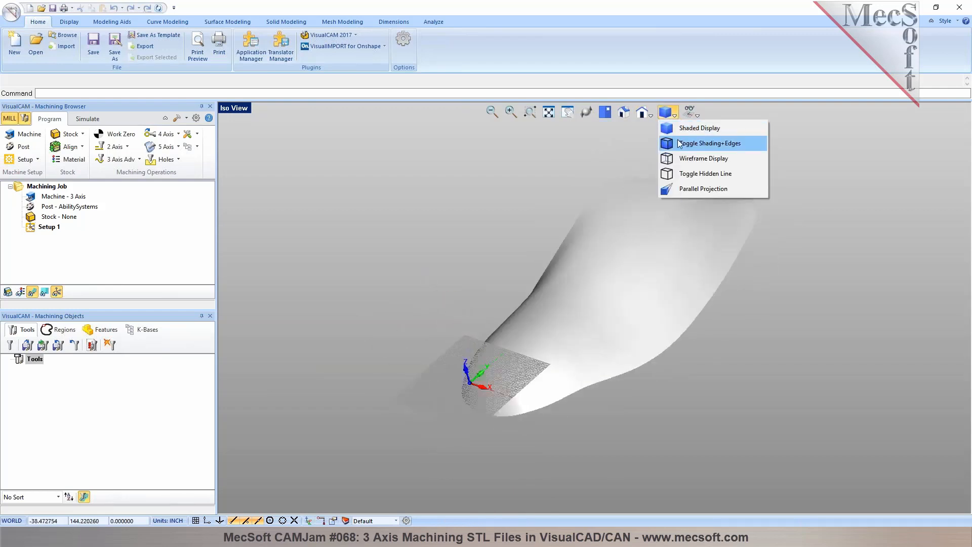
{"action": "left_click", "coordinate": [698, 141]}
{"action": "mouse_move", "coordinate": [611, 291]}
{"action": "right_mouse_down"}
{"action": "mouse_move", "coordinate": [625, 293]}
{"action": "mouse_move", "coordinate": [619, 287]}
{"action": "mouse_move", "coordinate": [612, 300]}
{"action": "right_mouse_up"}
{"action": "scroll", "coordinate": [678, 229], "scroll_direction": "up", "scroll_amount": 2}
{"action": "scroll", "coordinate": [628, 227], "scroll_direction": "up", "scroll_amount": 2}
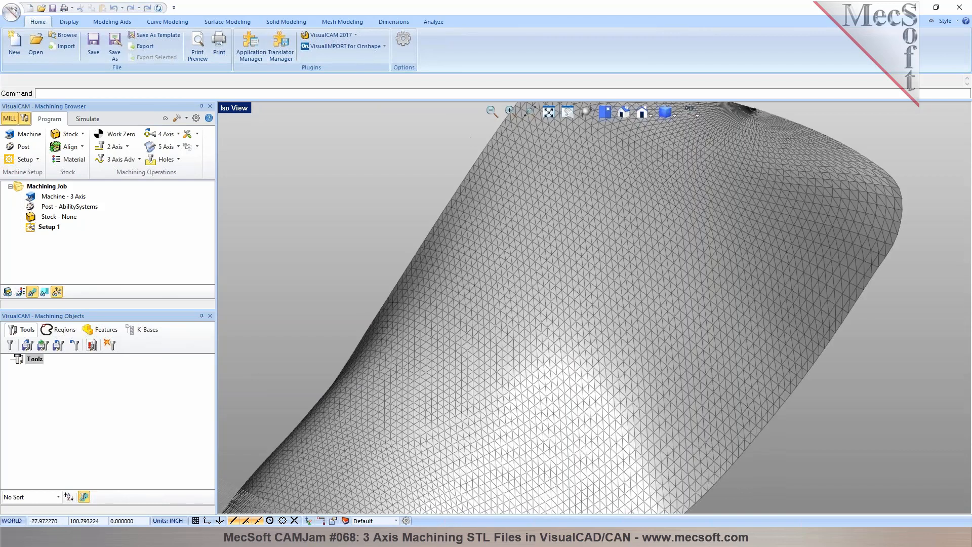
- Set the mesh edges display style to Silhouette & Cusp Edges Only in the display options
{"action": "left_click", "coordinate": [404, 52]}
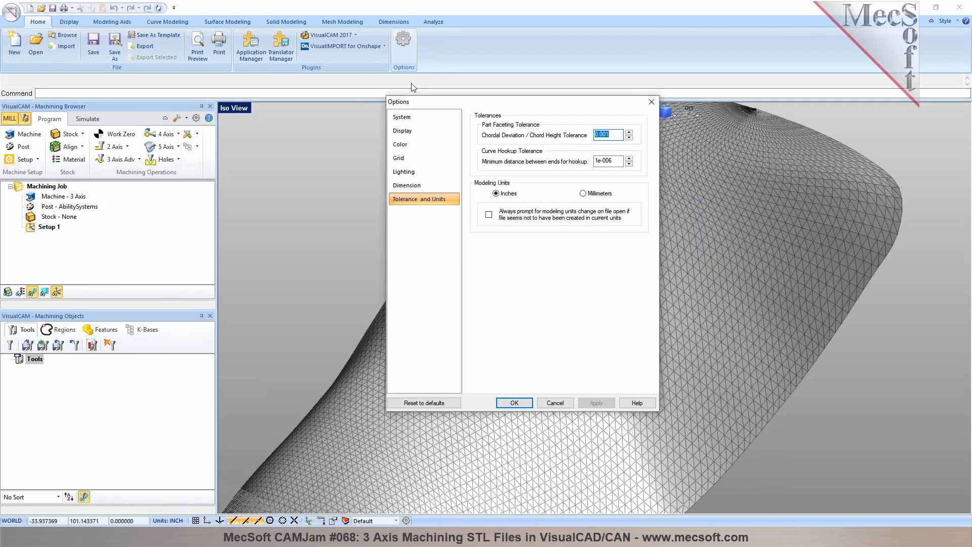
{"action": "left_click", "coordinate": [405, 130]}
{"action": "left_click", "coordinate": [481, 191]}
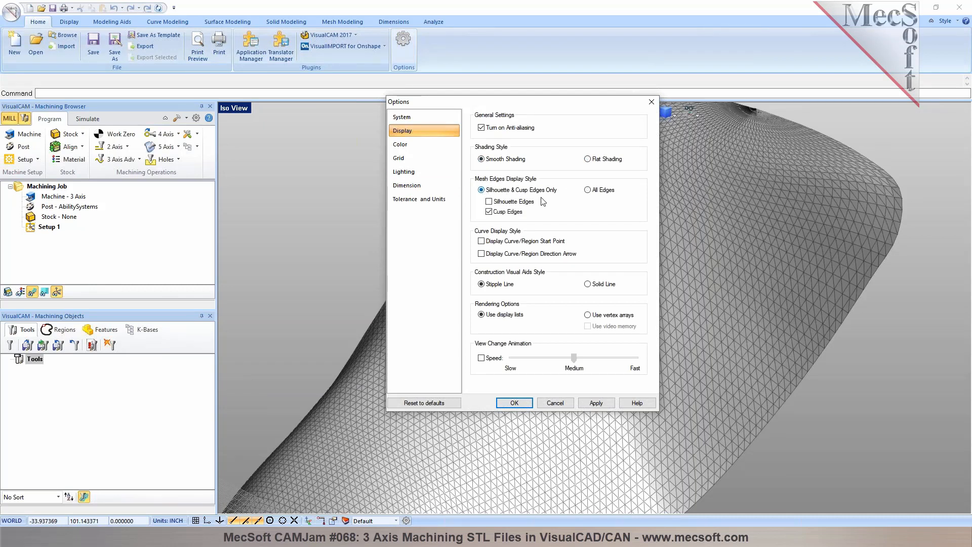
{"action": "left_click", "coordinate": [595, 402]}
{"action": "left_click", "coordinate": [517, 404]}
{"action": "scroll", "coordinate": [682, 273], "scroll_direction": "down", "scroll_amount": 5}
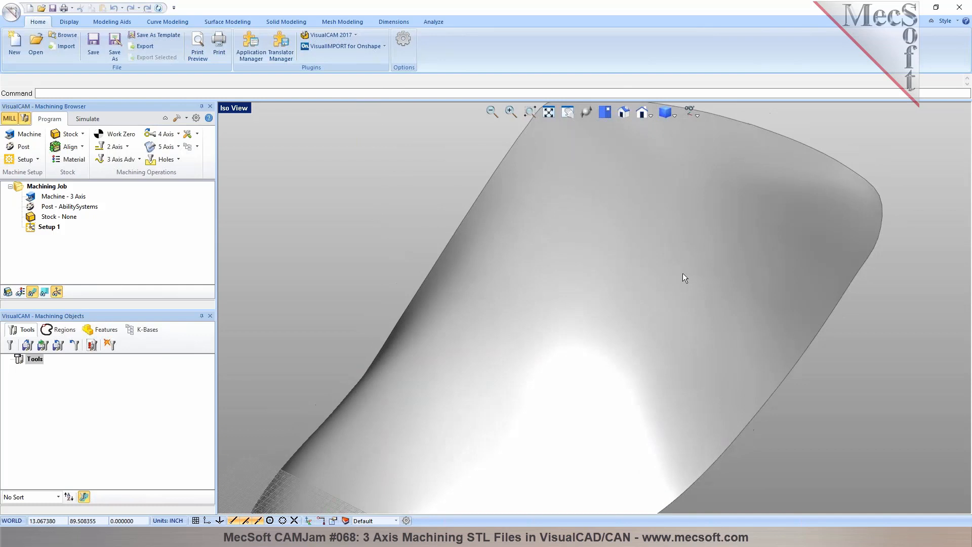
{"action": "mouse_move", "coordinate": [593, 322]}
{"action": "middle_mouse_down"}
{"action": "mouse_move", "coordinate": [582, 299]}
{"action": "mouse_move", "coordinate": [592, 313]}
{"action": "middle_mouse_up"}
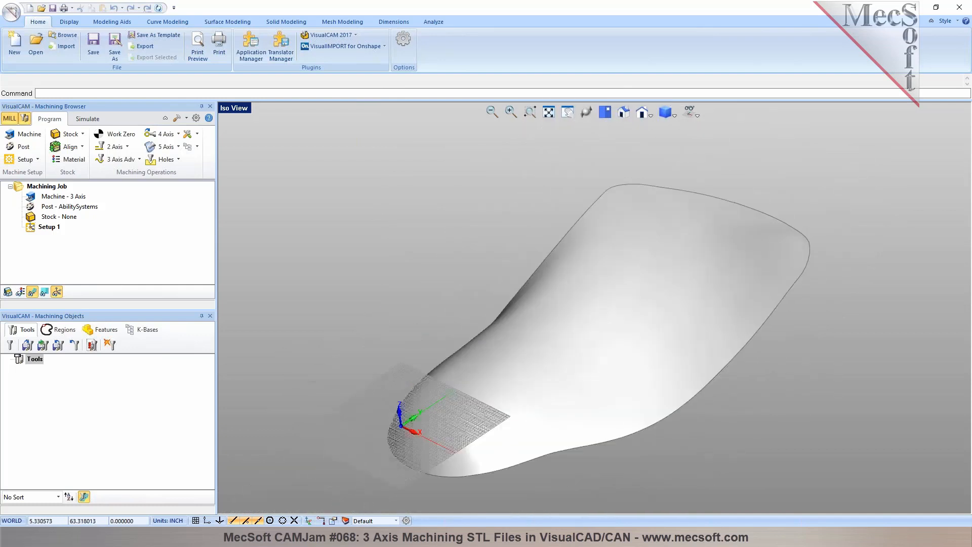
{"action": "left_click", "coordinate": [697, 115]}
{"action": "left_click", "coordinate": [725, 128]}
{"action": "left_click", "coordinate": [697, 115]}
{"action": "left_click", "coordinate": [725, 128]}
{"action": "scroll", "coordinate": [512, 248], "scroll_direction": "down", "scroll_amount": 3}
{"action": "middle_click_drag", "start_coordinate": [512, 248], "coordinate": [545, 273]}
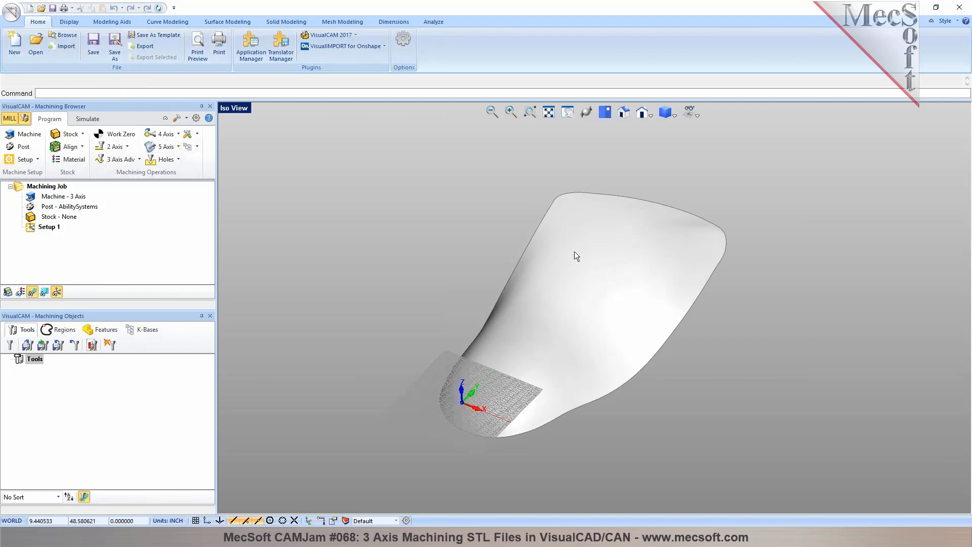
- Switch to the top view, select the mesh part and turn on the move/rotate manipulator
{"action": "left_click", "coordinate": [606, 112]}
{"action": "scroll", "coordinate": [457, 263], "scroll_direction": "down", "scroll_amount": 2}
{"action": "left_click", "coordinate": [561, 300]}
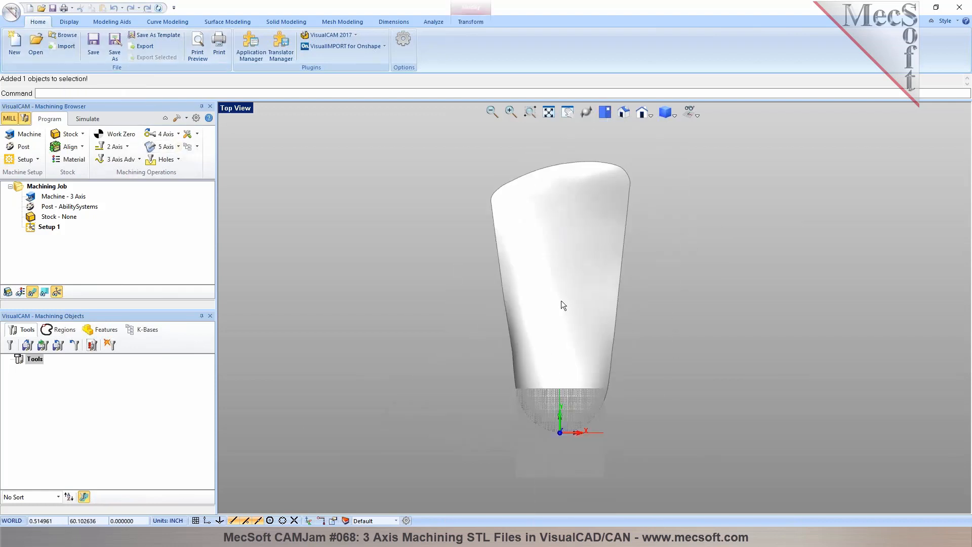
{"action": "left_click", "coordinate": [321, 520]}
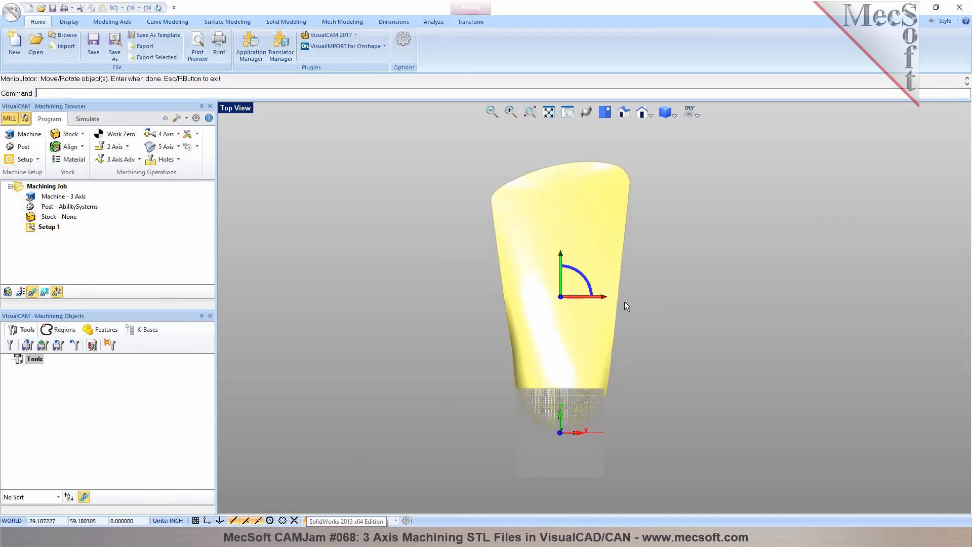
{"action": "mouse_move", "coordinate": [600, 297]}
{"action": "left_mouse_down"}
{"action": "mouse_move", "coordinate": [770, 309]}
{"action": "mouse_move", "coordinate": [576, 300]}
{"action": "mouse_move", "coordinate": [617, 298]}
{"action": "left_mouse_up"}
{"action": "key", "text": "Escape"}
{"action": "key", "text": "Escape"}
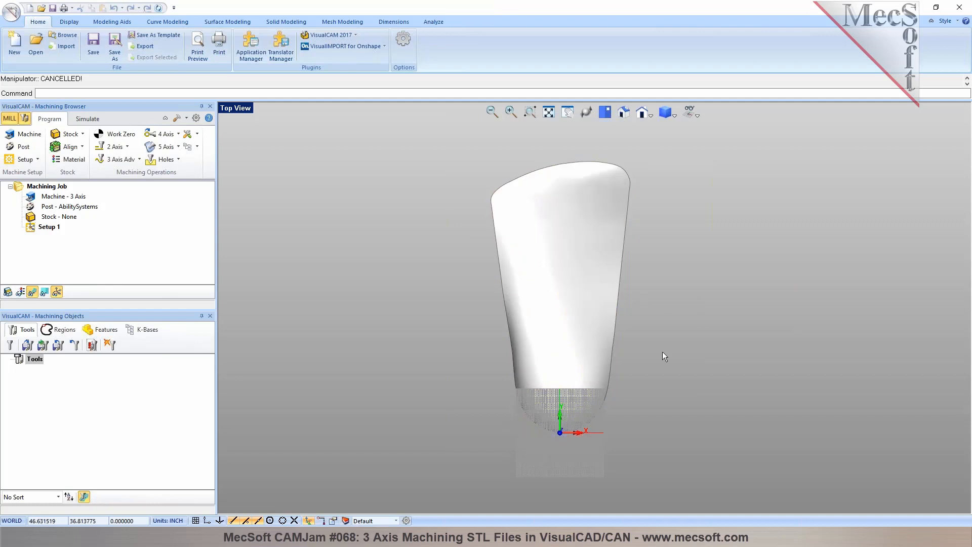
- Draw a rectangle with its first corner at 0,0 and its second corner at 18,24
{"action": "left_click", "coordinate": [167, 22]}
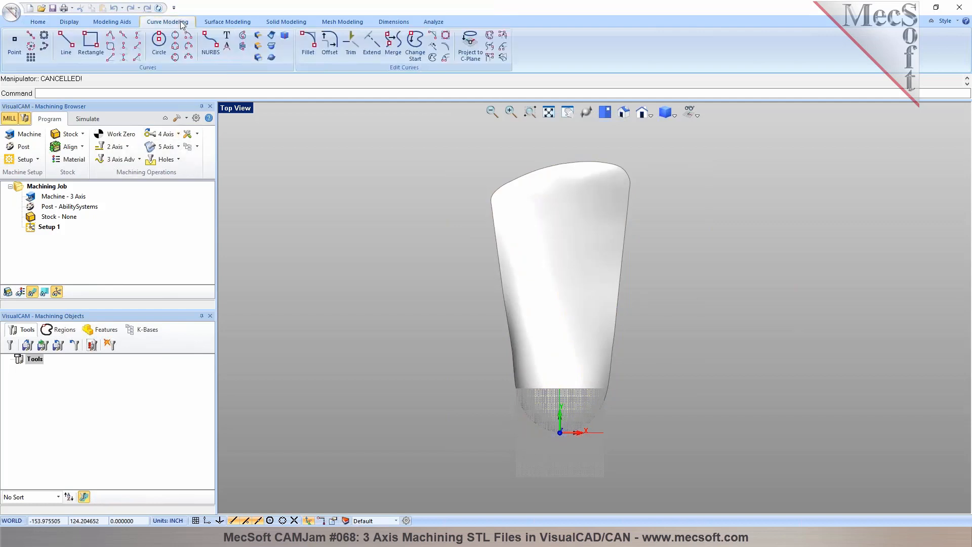
{"action": "left_click", "coordinate": [88, 53]}
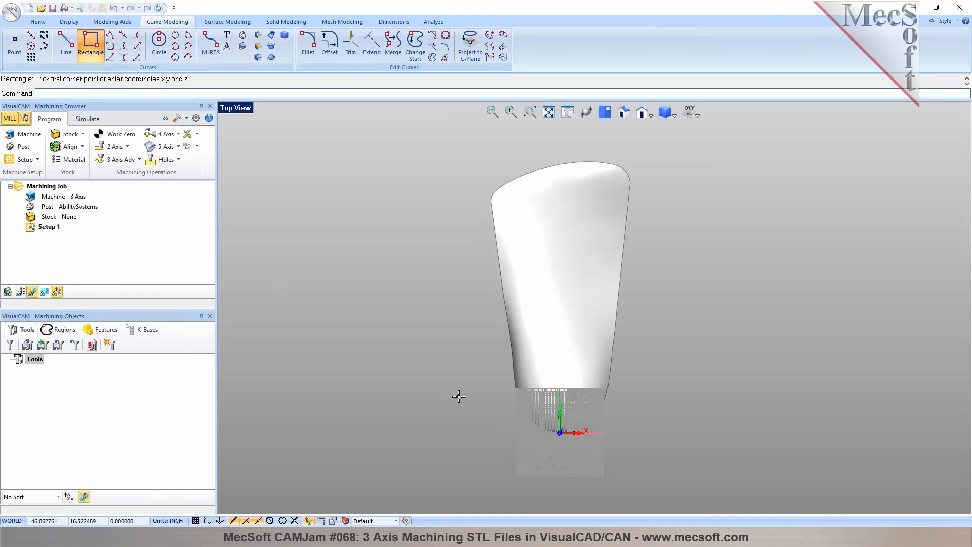
{"action": "type", "text": "0,0"}
{"action": "key", "text": "Return"}
{"action": "scroll", "coordinate": [697, 381], "scroll_direction": "down", "scroll_amount": 5}
{"action": "scroll", "coordinate": [861, 220], "scroll_direction": "up", "scroll_amount": 2}
{"action": "scroll", "coordinate": [820, 233], "scroll_direction": "down", "scroll_amount": 1}
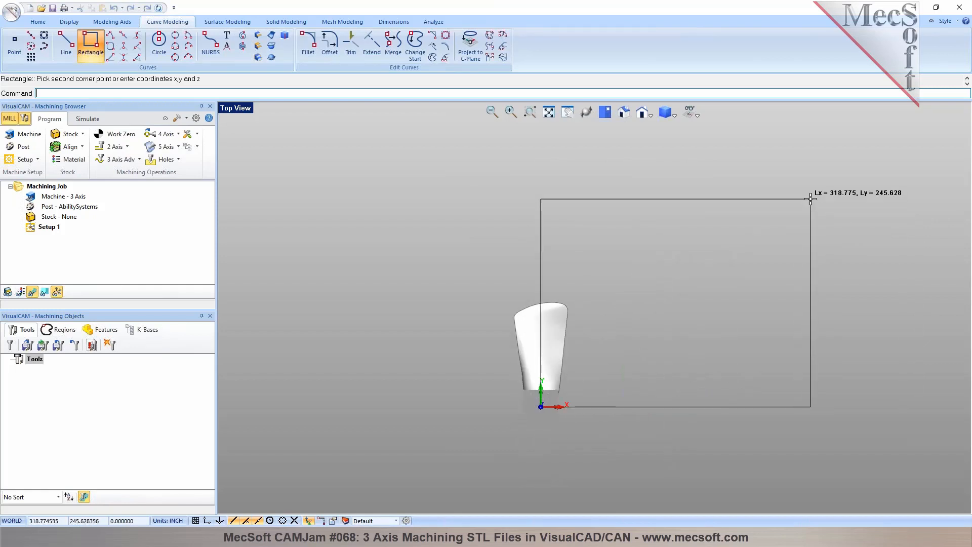
{"action": "scroll", "coordinate": [809, 203], "scroll_direction": "up", "scroll_amount": 1}
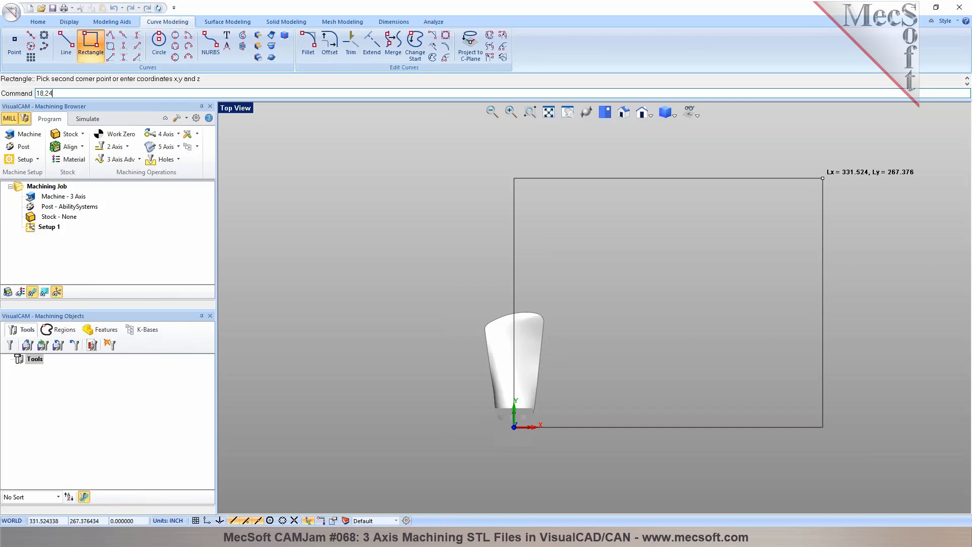
{"action": "key", "text": "Return"}
{"action": "scroll", "coordinate": [493, 454], "scroll_direction": "up", "scroll_amount": 4}
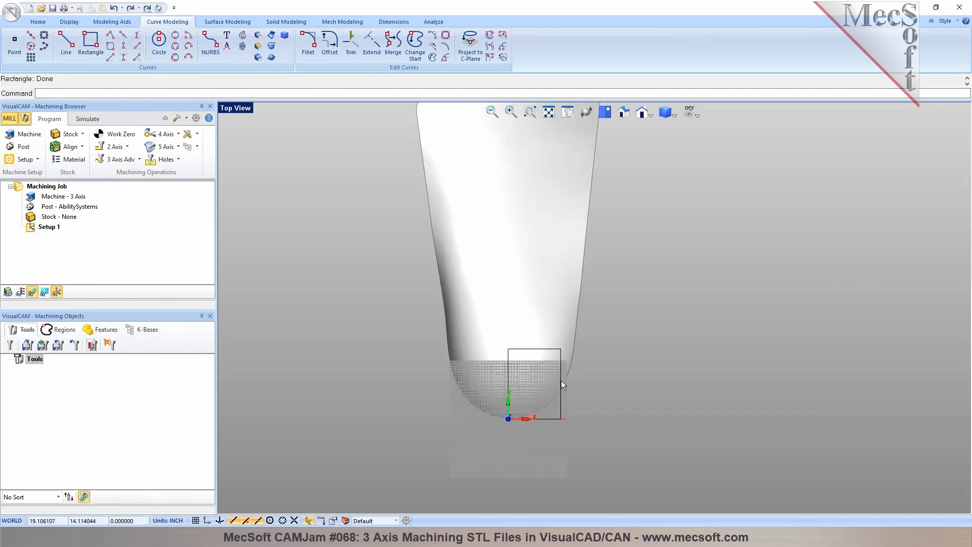
{"action": "left_click", "coordinate": [561, 401]}
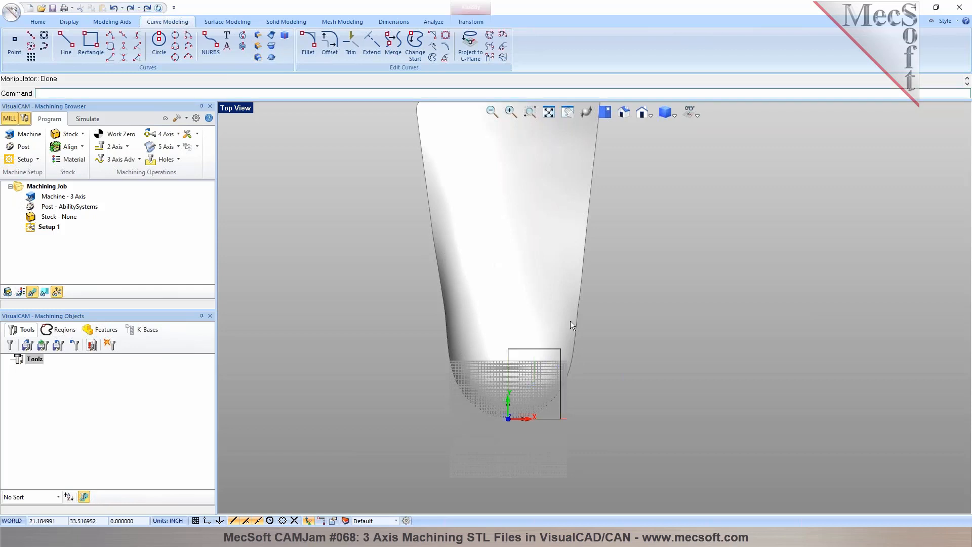
{"action": "left_click", "coordinate": [570, 320]}
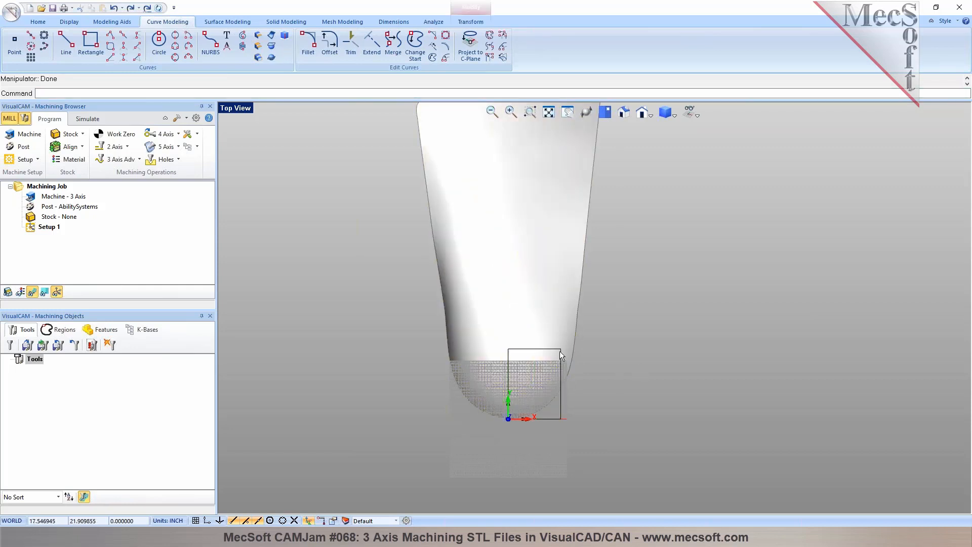
{"action": "left_click", "coordinate": [567, 348]}
{"action": "left_click", "coordinate": [605, 364]}
- Select the mesh part and scale its units to inches
{"action": "left_click", "coordinate": [569, 313]}
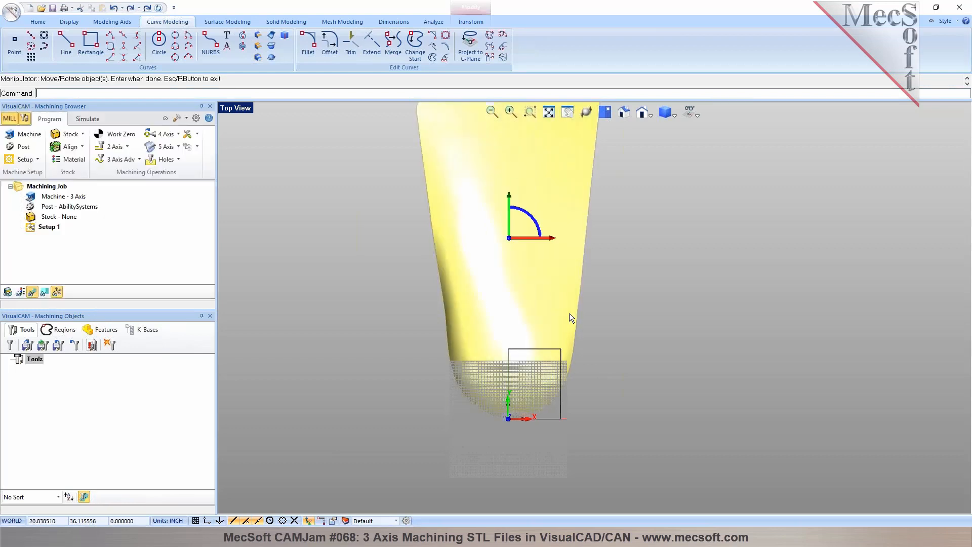
{"action": "left_click", "coordinate": [470, 22]}
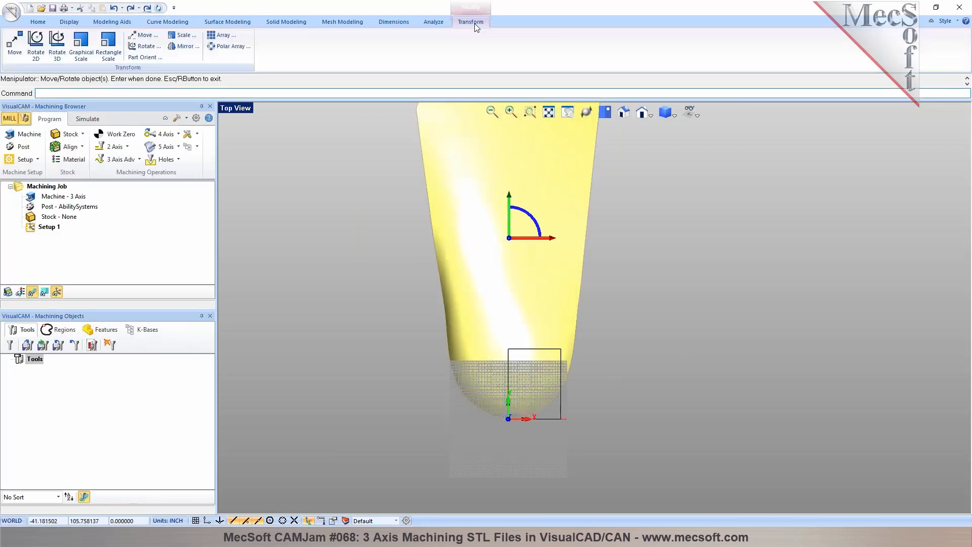
{"action": "left_click", "coordinate": [181, 37]}
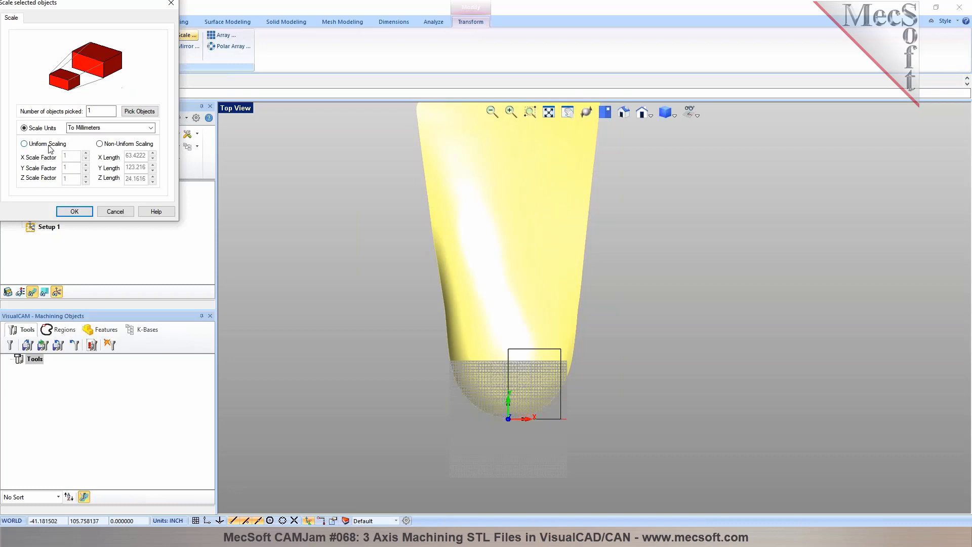
{"action": "left_click", "coordinate": [126, 128]}
{"action": "left_click", "coordinate": [147, 144]}
{"action": "left_click", "coordinate": [74, 211]}
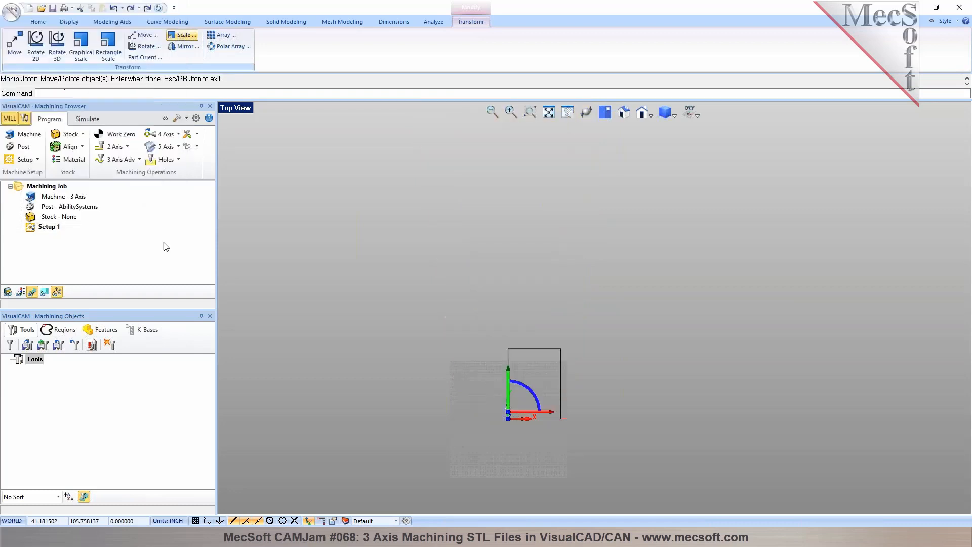
{"action": "scroll", "coordinate": [501, 415], "scroll_direction": "up", "scroll_amount": 5}
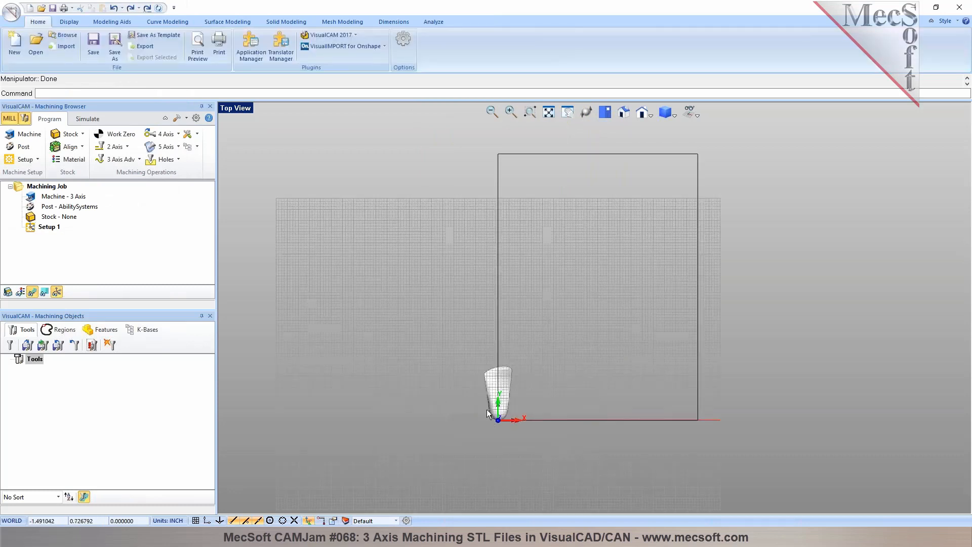
{"action": "scroll", "coordinate": [455, 384], "scroll_direction": "down", "scroll_amount": 5}
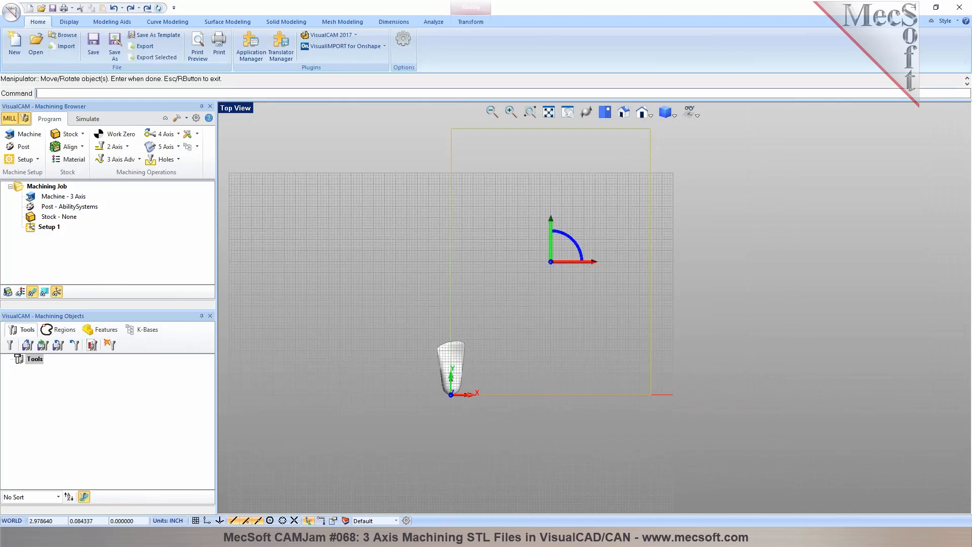
- Move the mesh part along X and Y with the manipulator so it sits just inside the rectangle's corner at the origin
{"action": "scroll", "coordinate": [484, 394], "scroll_direction": "up", "scroll_amount": 2}
{"action": "left_click", "coordinate": [445, 364]}
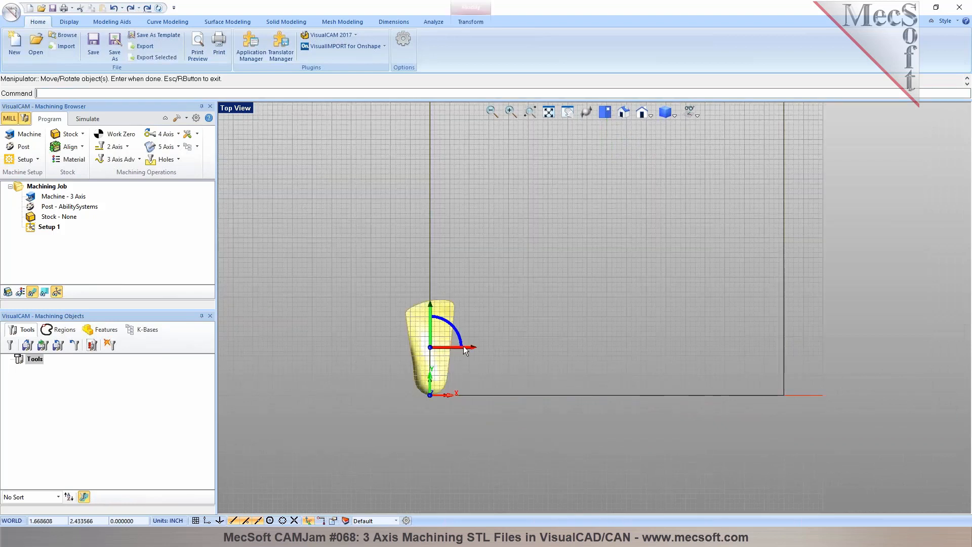
{"action": "left_click_drag", "start_coordinate": [472, 348], "coordinate": [500, 348]}
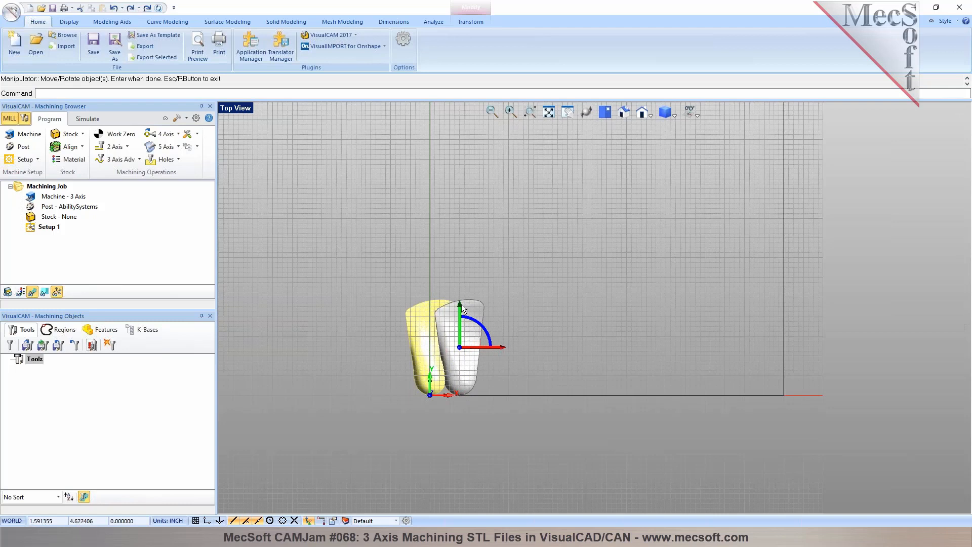
{"action": "left_click_drag", "start_coordinate": [463, 304], "coordinate": [460, 293]}
{"action": "key", "text": "Return"}
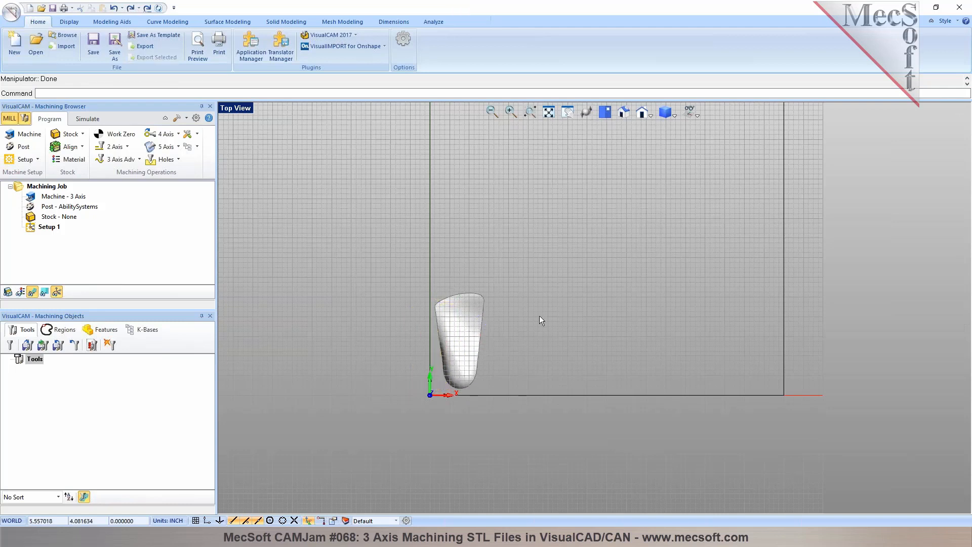
- Make one copy of the mesh part, moved from the origin about 3.5 inches along the X axis, and clear the selection
{"action": "left_click", "coordinate": [461, 375]}
{"action": "left_click", "coordinate": [546, 367]}
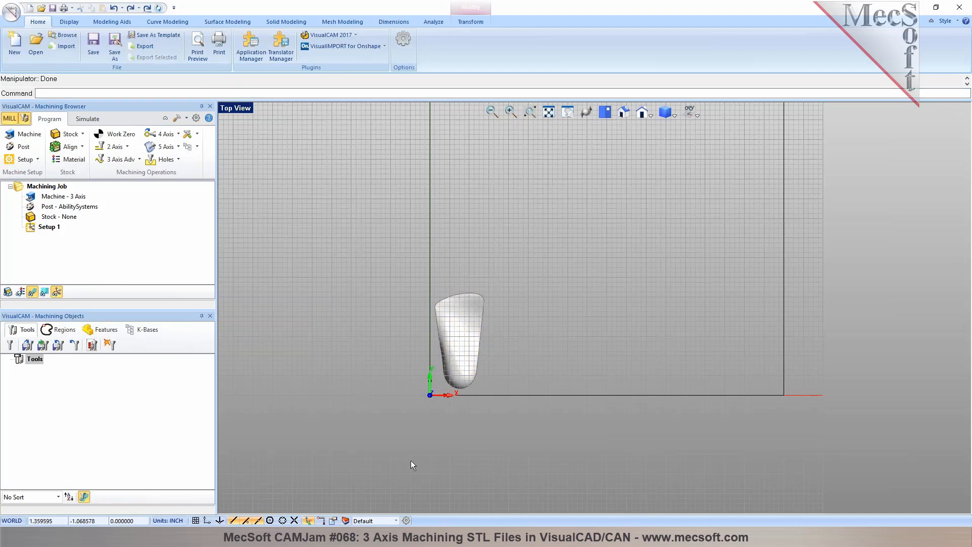
{"action": "left_click", "coordinate": [462, 365]}
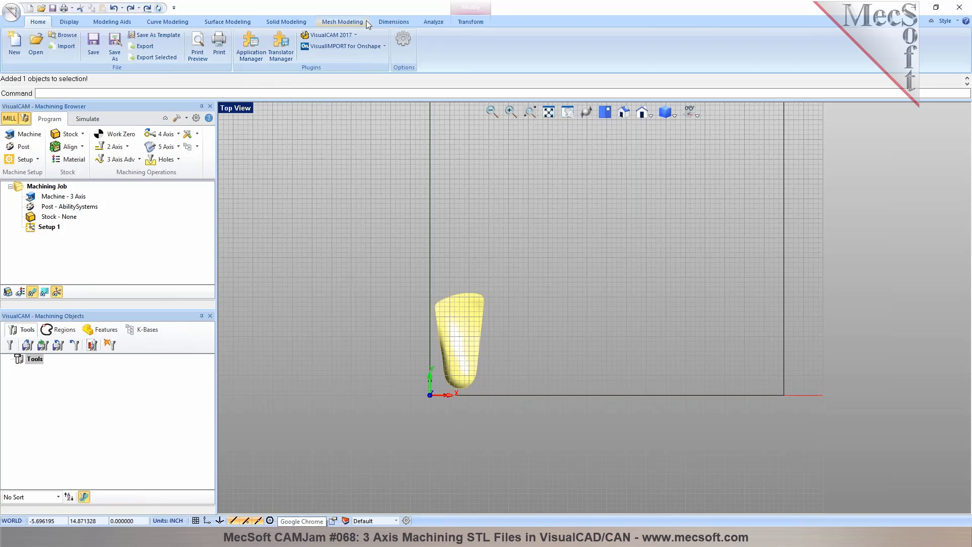
{"action": "left_click", "coordinate": [459, 22]}
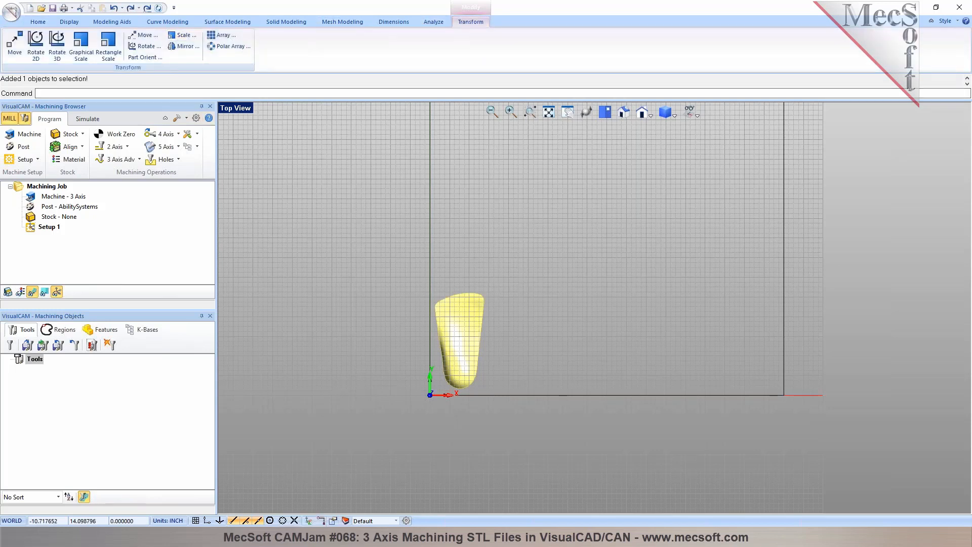
{"action": "left_click", "coordinate": [143, 35]}
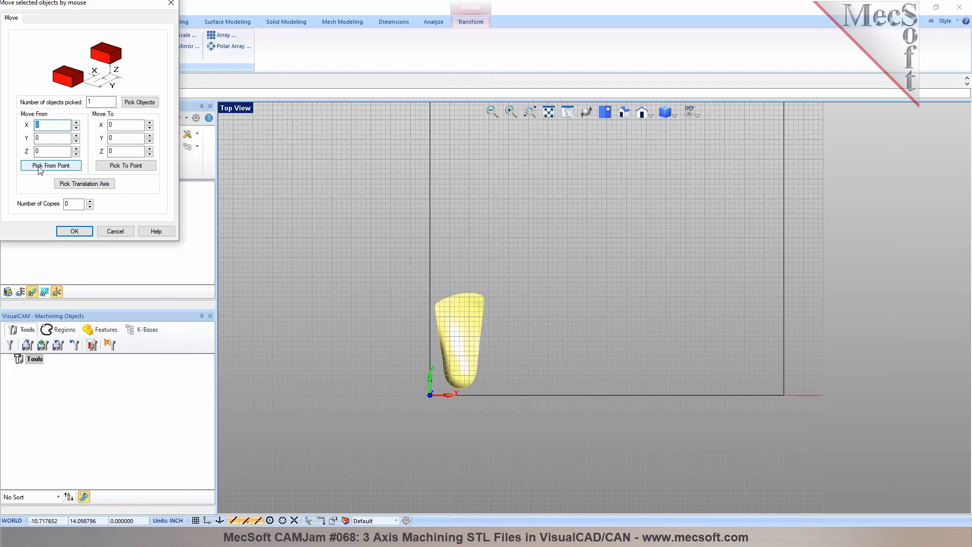
{"action": "left_click", "coordinate": [90, 201]}
{"action": "left_click", "coordinate": [50, 165]}
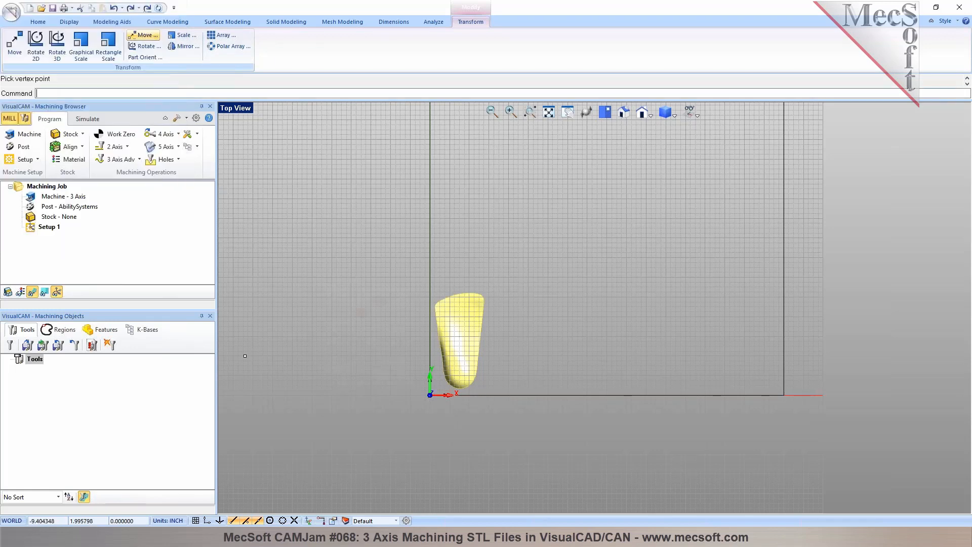
{"action": "left_click", "coordinate": [430, 394]}
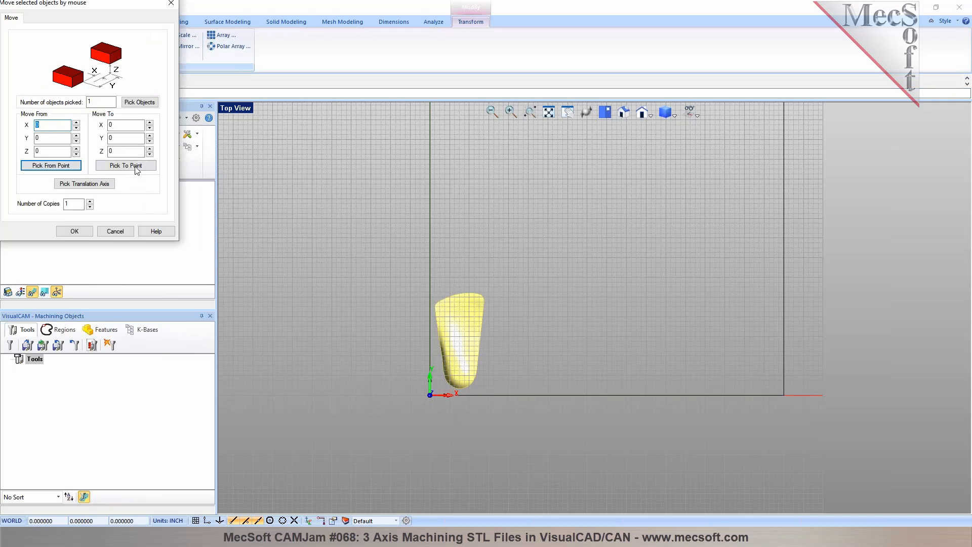
{"action": "left_click", "coordinate": [126, 165]}
{"action": "left_click", "coordinate": [499, 395]}
{"action": "left_click", "coordinate": [73, 231]}
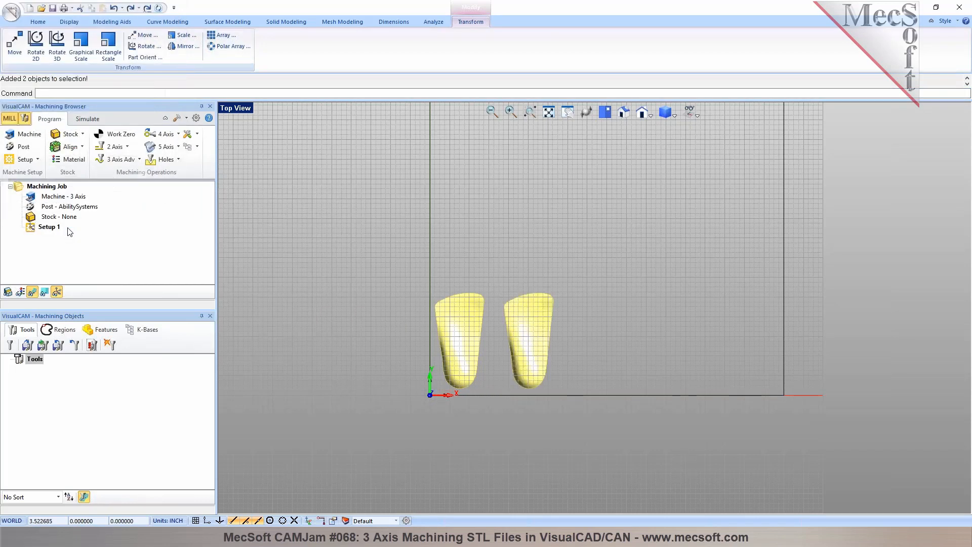
{"action": "key", "text": "Escape"}
- Examine the placement of both mesh parts inside the rectangle in the top and isometric views
{"action": "middle_click_drag", "start_coordinate": [418, 393], "coordinate": [448, 378]}
{"action": "middle_click_drag", "start_coordinate": [525, 363], "coordinate": [495, 226]}
{"action": "scroll", "coordinate": [476, 369], "scroll_direction": "down", "scroll_amount": 3}
{"action": "scroll", "coordinate": [495, 223], "scroll_direction": "up", "scroll_amount": 5}
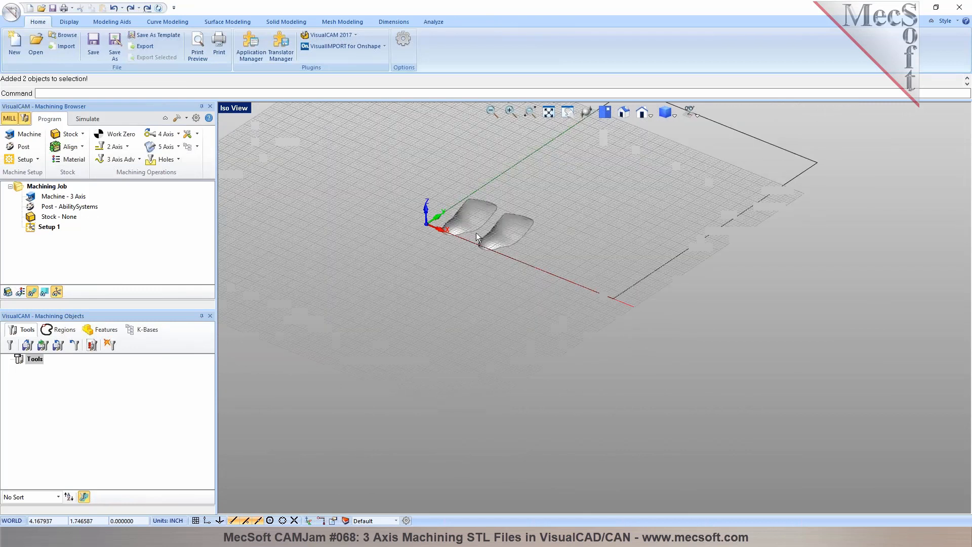
{"action": "left_click", "coordinate": [605, 113]}
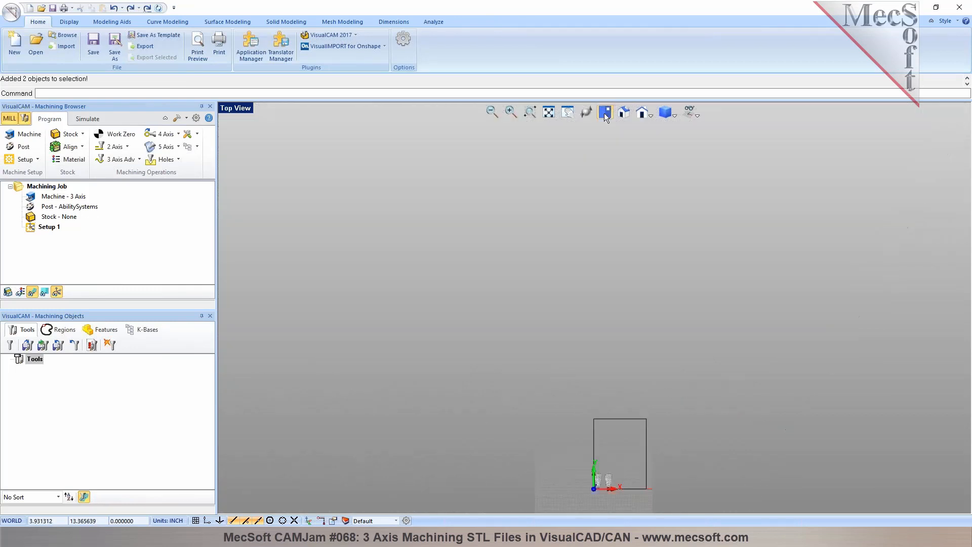
{"action": "left_click", "coordinate": [549, 113]}
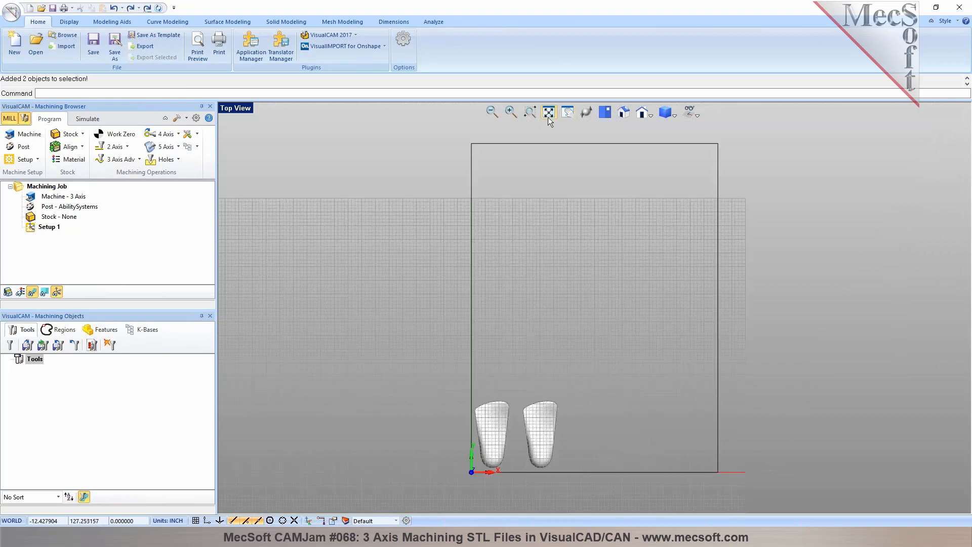
{"action": "scroll", "coordinate": [524, 467], "scroll_direction": "up", "scroll_amount": 3}
{"action": "left_click_drag", "start_coordinate": [370, 347], "coordinate": [364, 339]}
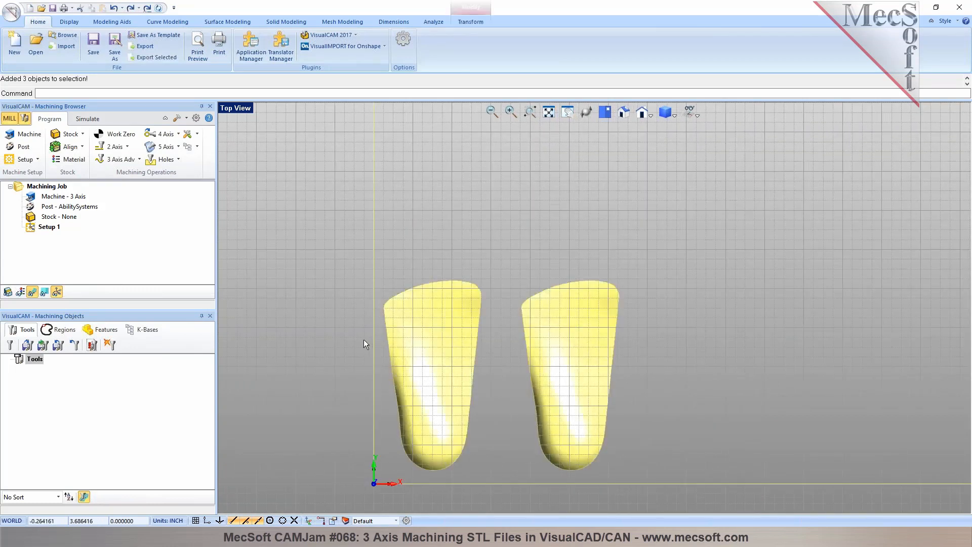
{"action": "left_click", "coordinate": [685, 327]}
{"action": "scroll", "coordinate": [348, 303], "scroll_direction": "down", "scroll_amount": 3}
{"action": "scroll", "coordinate": [524, 400], "scroll_direction": "down", "scroll_amount": 3}
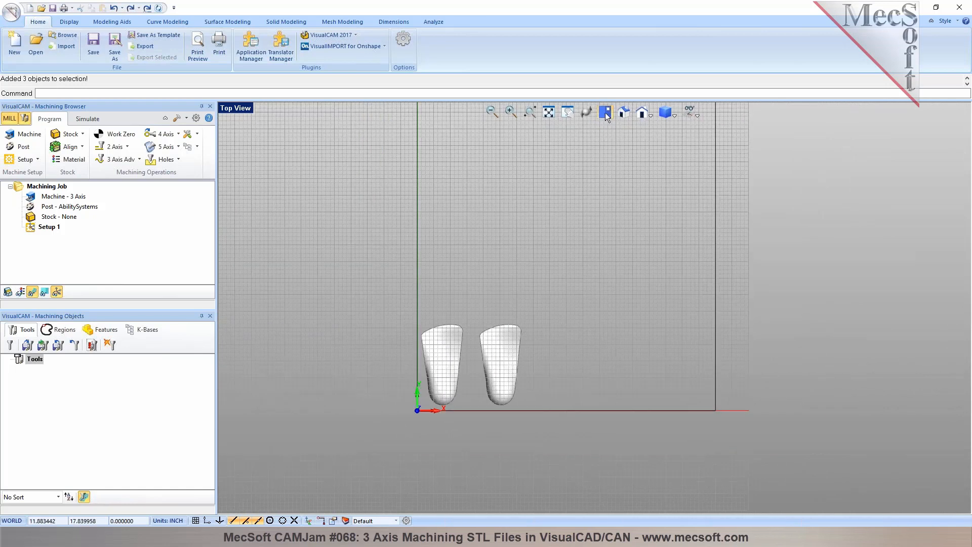
{"action": "left_click", "coordinate": [623, 113]}
{"action": "scroll", "coordinate": [441, 330], "scroll_direction": "up", "scroll_amount": 2}
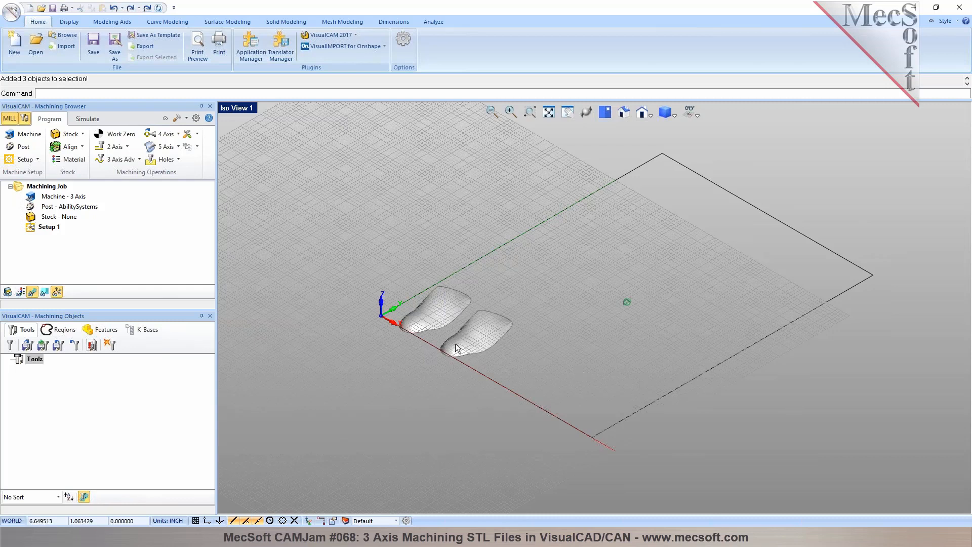
{"action": "scroll", "coordinate": [449, 333], "scroll_direction": "up", "scroll_amount": 2}
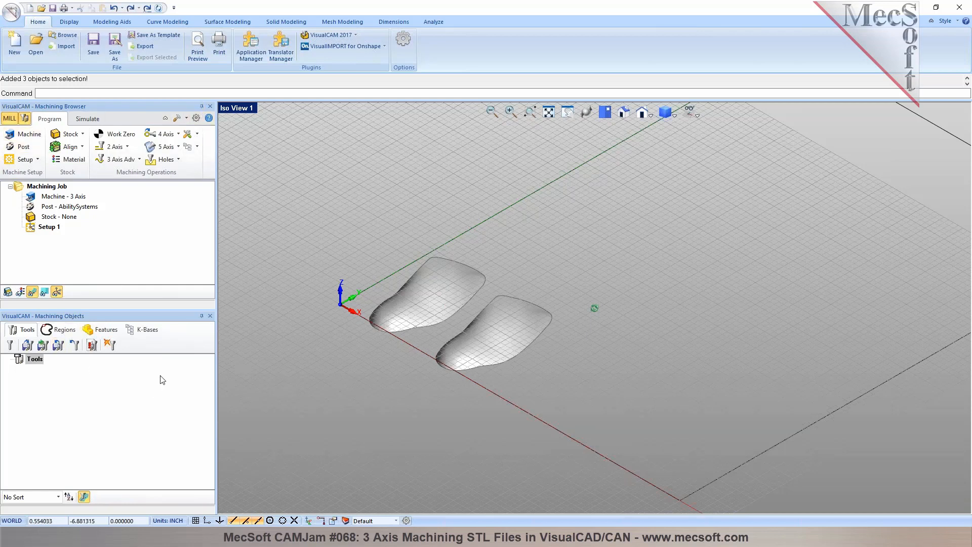
- Look through the available VisualCAM modules and the 2 Axis and 3 Axis Advanced machining operations
{"action": "left_click", "coordinate": [355, 35]}
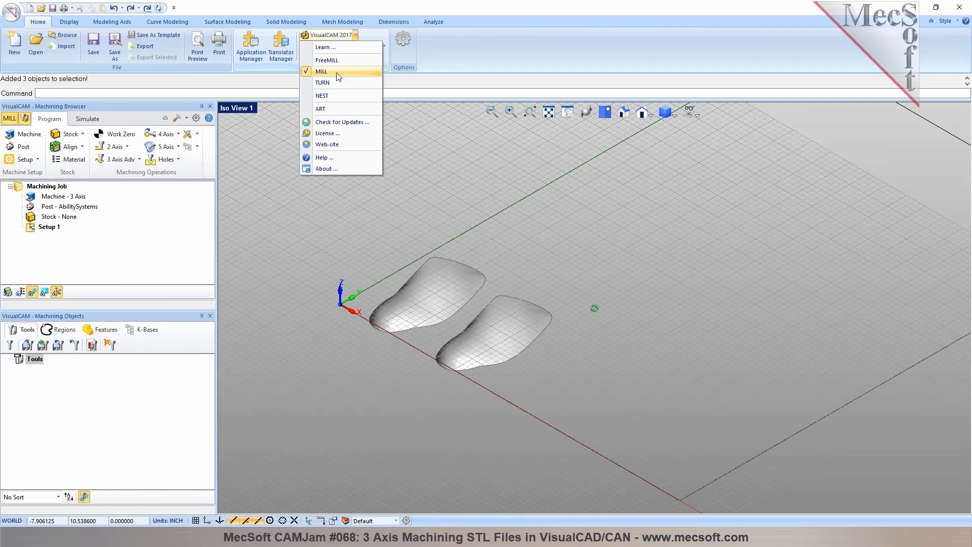
{"action": "left_click", "coordinate": [430, 232]}
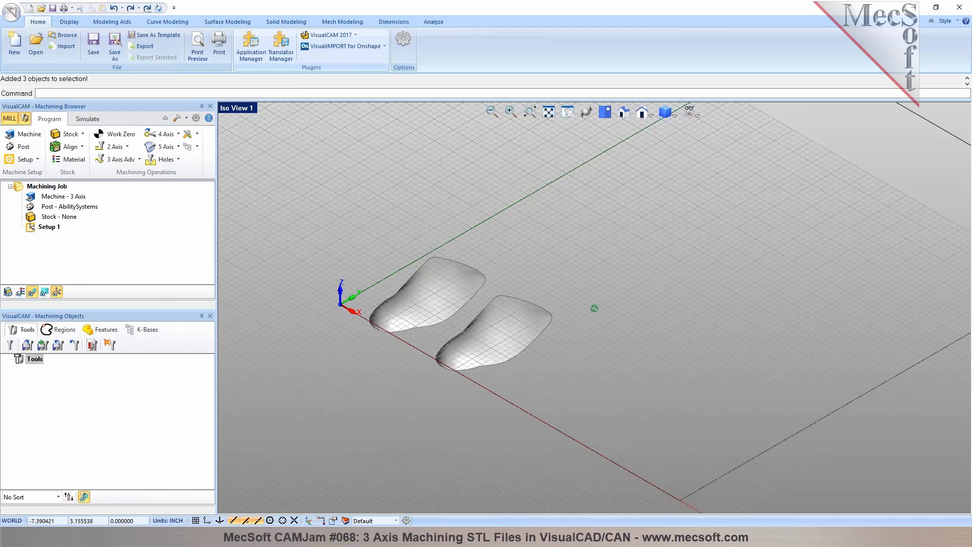
{"action": "left_click", "coordinate": [113, 147]}
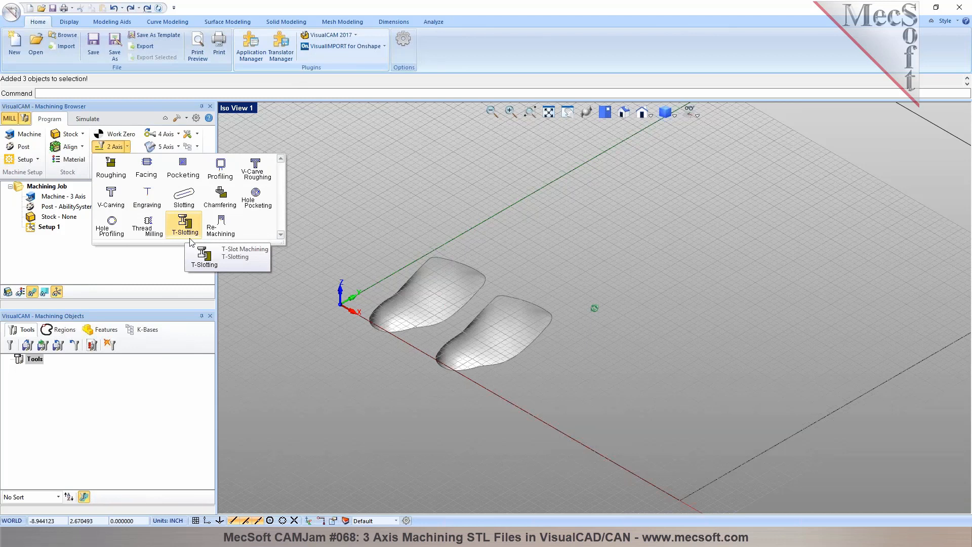
{"action": "left_click", "coordinate": [278, 276]}
{"action": "left_click", "coordinate": [140, 160]}
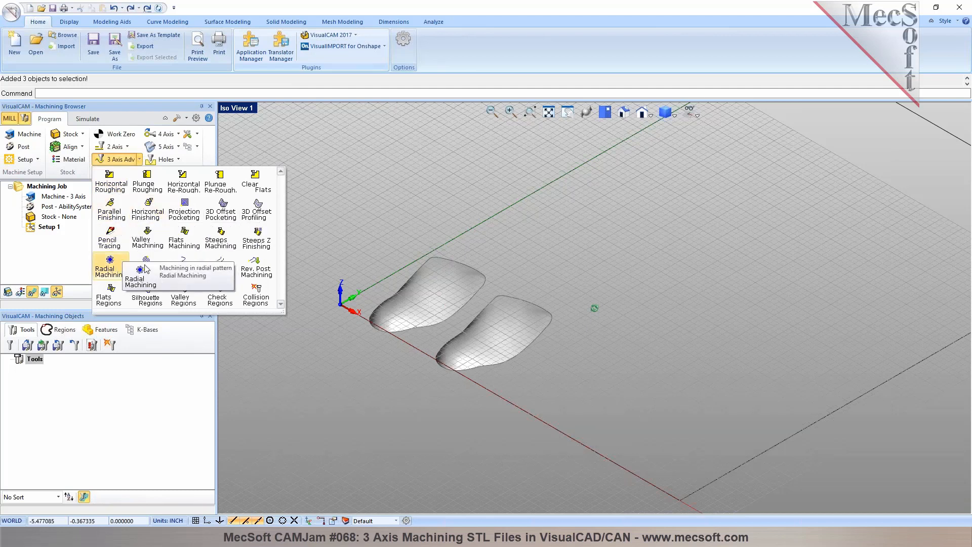
{"action": "left_click", "coordinate": [332, 205]}
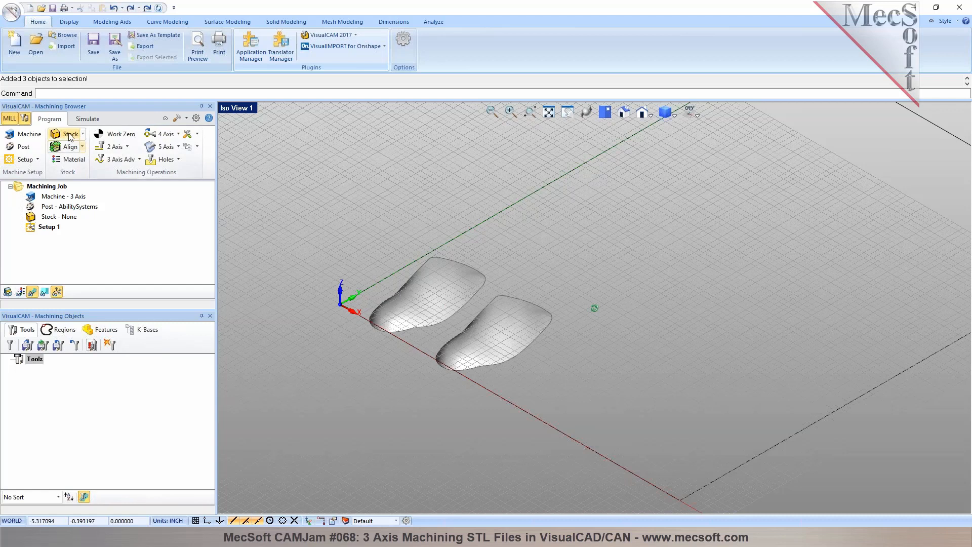
- Accept the 3 Axis machine tool definition and set the post-processor to Osai-Inch with the .nc posted file extension
{"action": "left_click", "coordinate": [29, 134]}
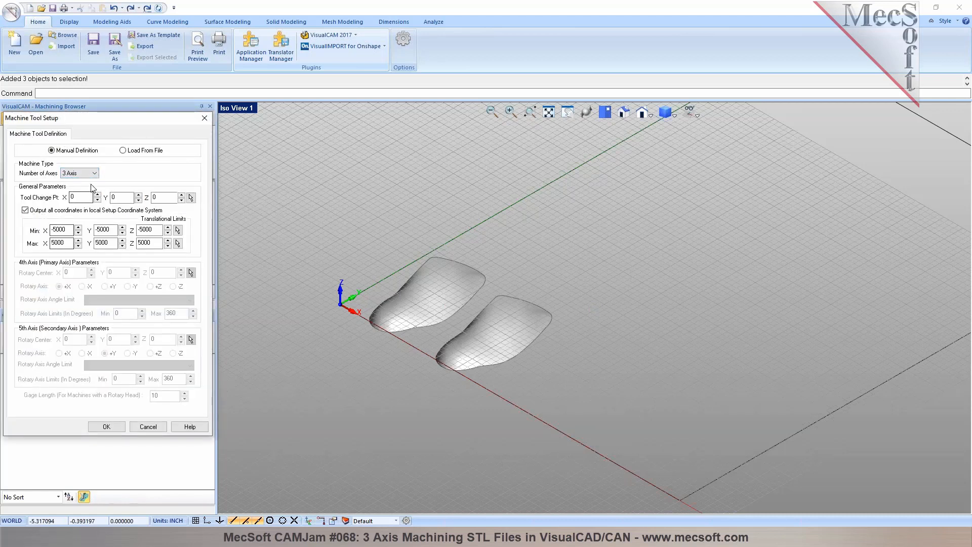
{"action": "left_click", "coordinate": [106, 426]}
{"action": "left_click", "coordinate": [23, 147]}
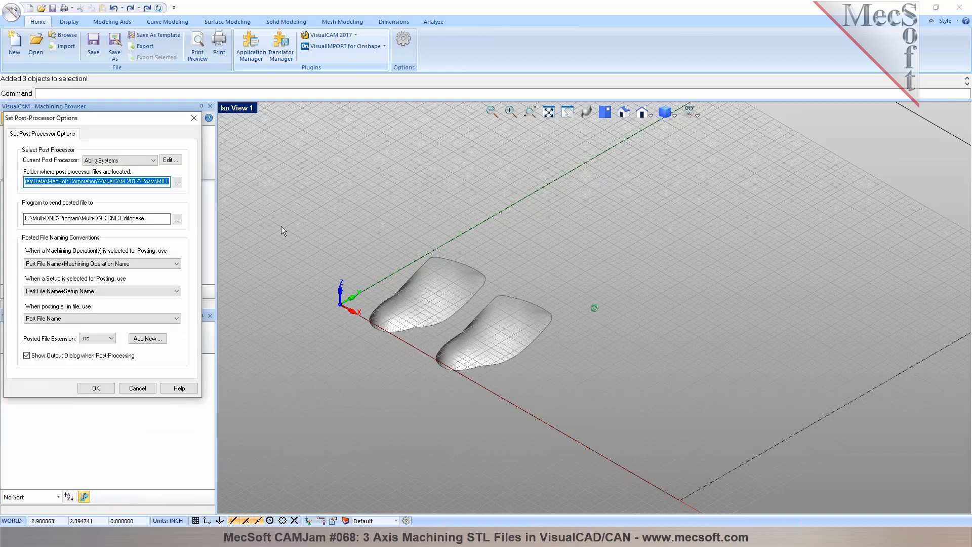
{"action": "left_click", "coordinate": [153, 160]}
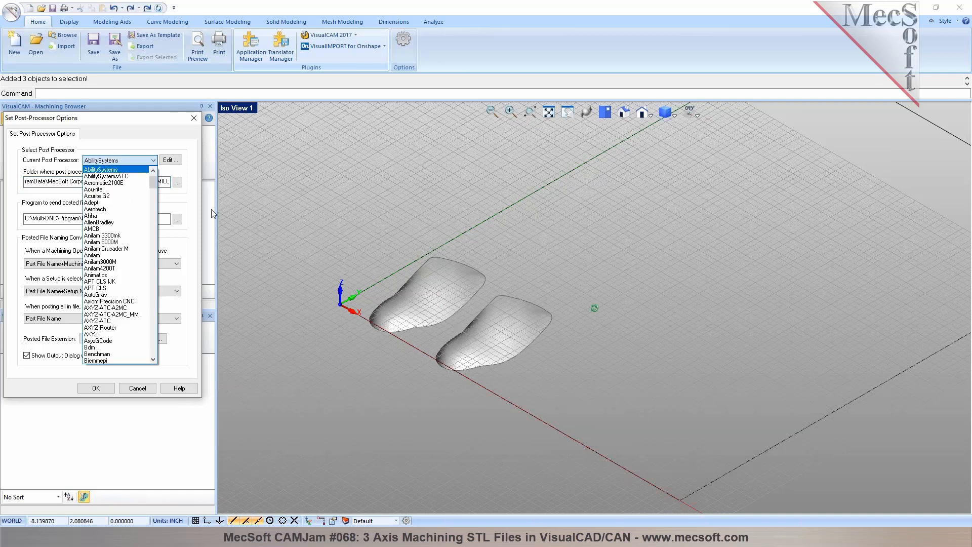
{"action": "left_click_drag", "start_coordinate": [155, 183], "coordinate": [153, 254]}
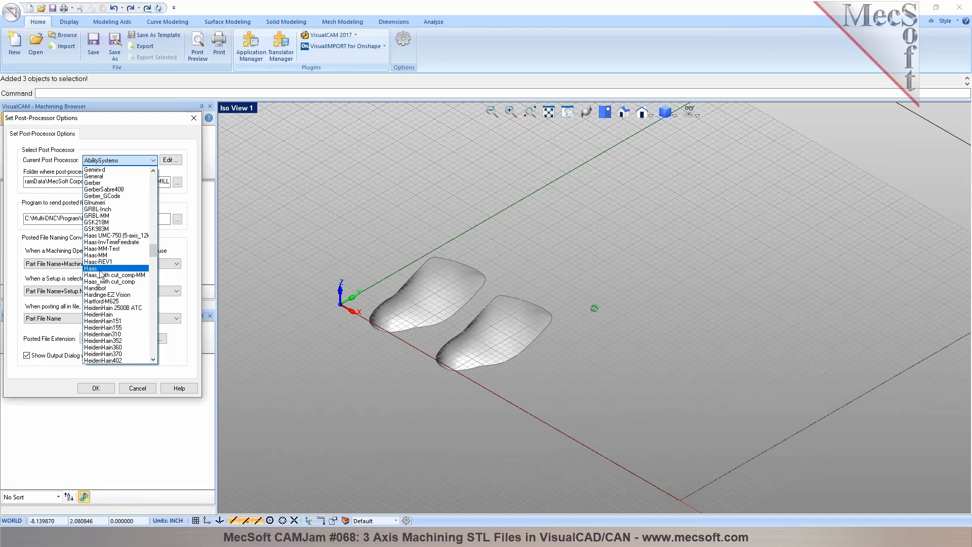
{"action": "left_click_drag", "start_coordinate": [153, 253], "coordinate": [155, 307]}
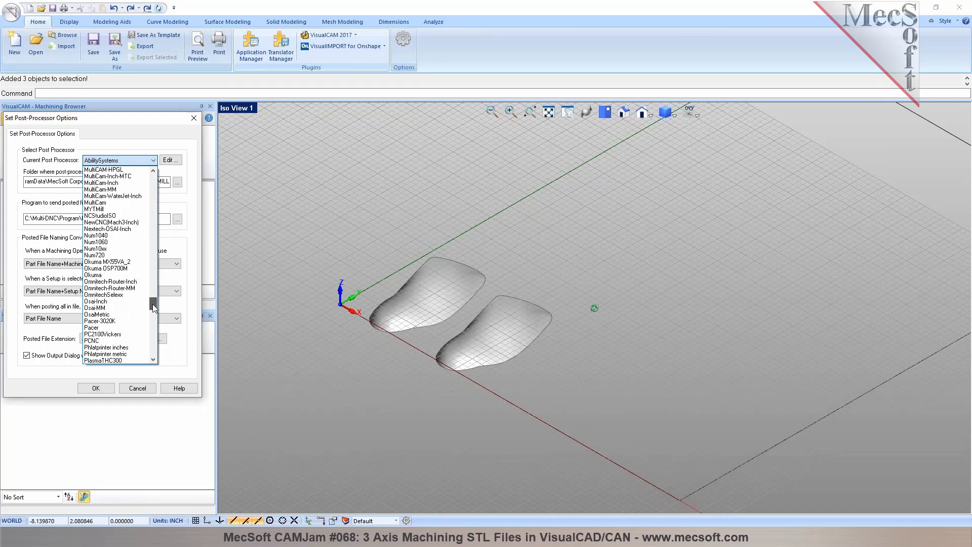
{"action": "left_click", "coordinate": [117, 301]}
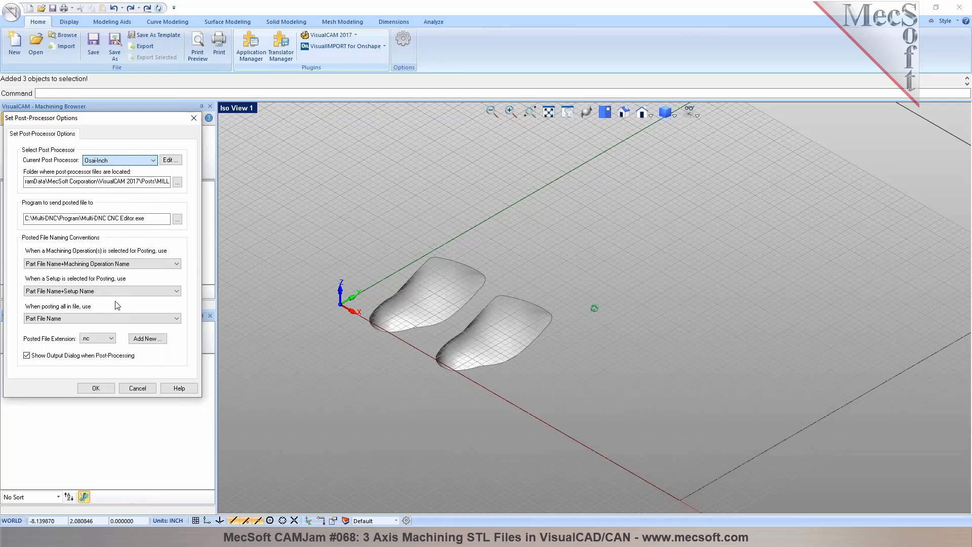
{"action": "left_click", "coordinate": [106, 339]}
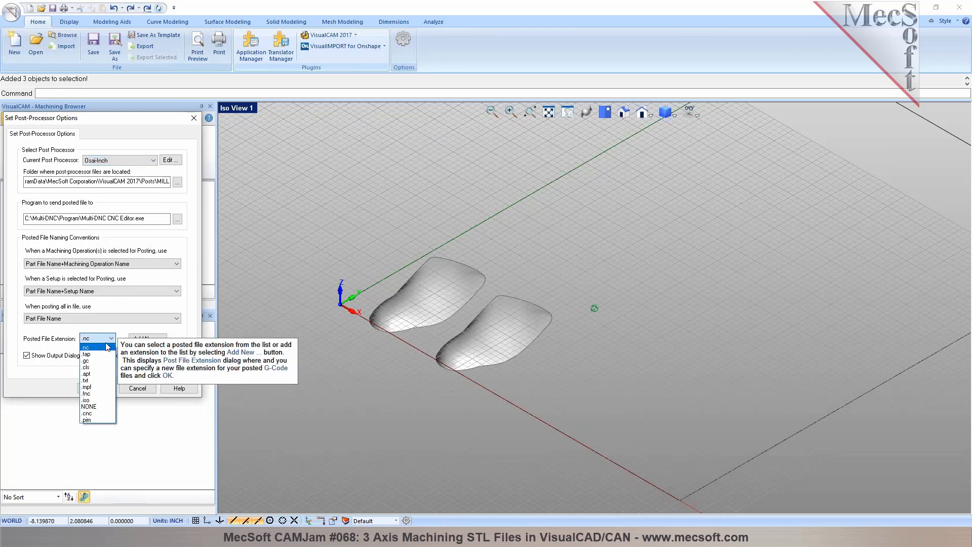
{"action": "left_click", "coordinate": [110, 347]}
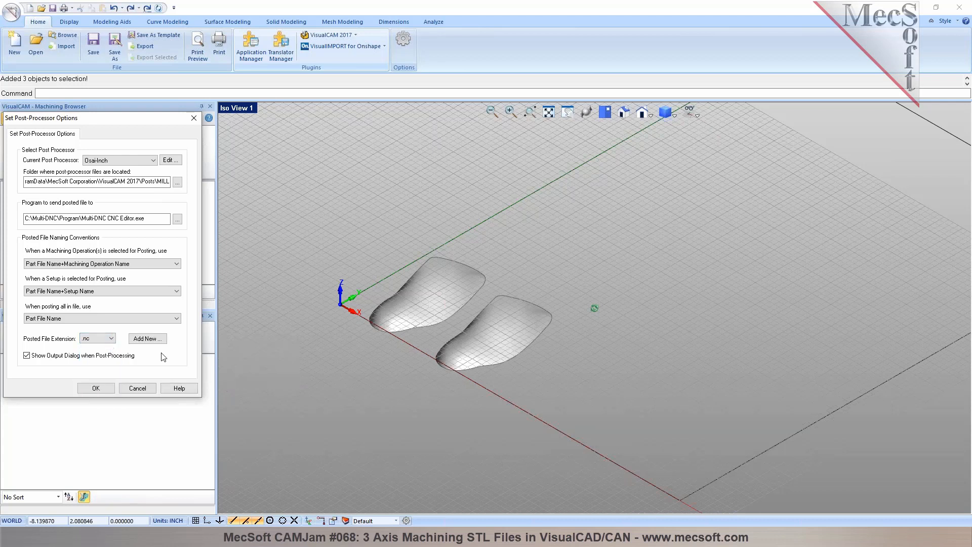
{"action": "left_click", "coordinate": [100, 389]}
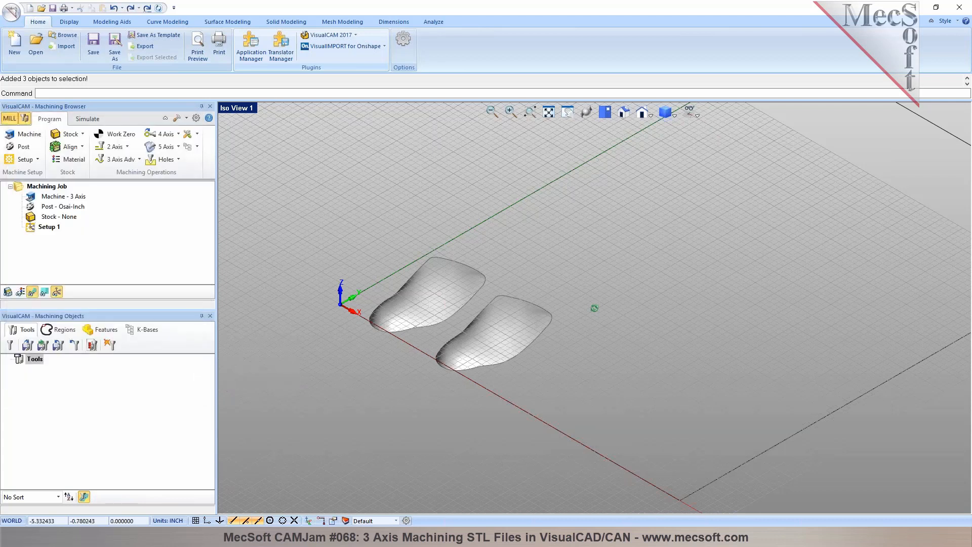
- Start a box stock of 18 by 24 inches that covers the whole rectangle and both parts
{"action": "left_click", "coordinate": [82, 133]}
{"action": "left_click", "coordinate": [79, 147]}
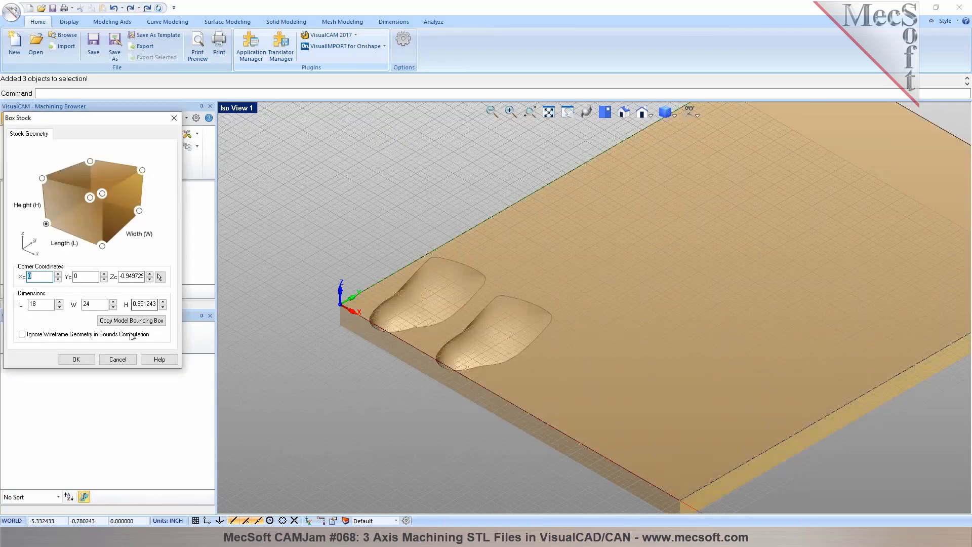
{"action": "scroll", "coordinate": [346, 342], "scroll_direction": "down", "scroll_amount": 1}
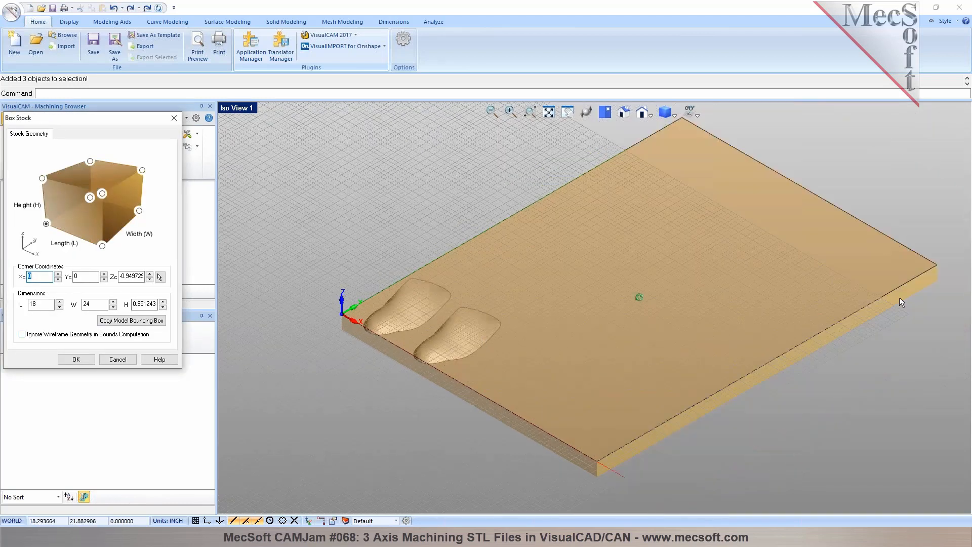
- Try fitting the box stock to the two parts only by ignoring wireframe geometry, and restore the bounding box that includes the rectangle
{"action": "left_click", "coordinate": [22, 334]}
{"action": "left_click", "coordinate": [150, 324]}
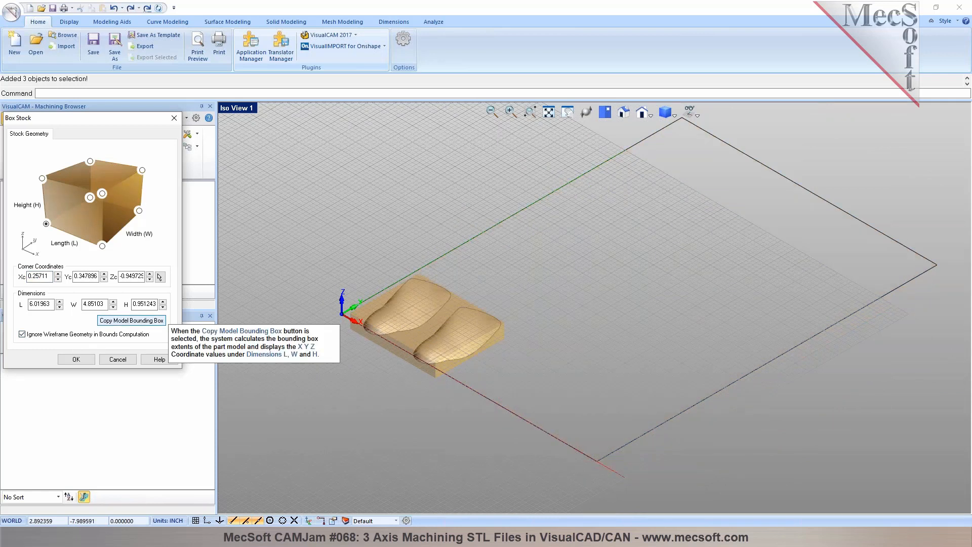
{"action": "left_click", "coordinate": [22, 334]}
{"action": "left_click", "coordinate": [131, 320]}
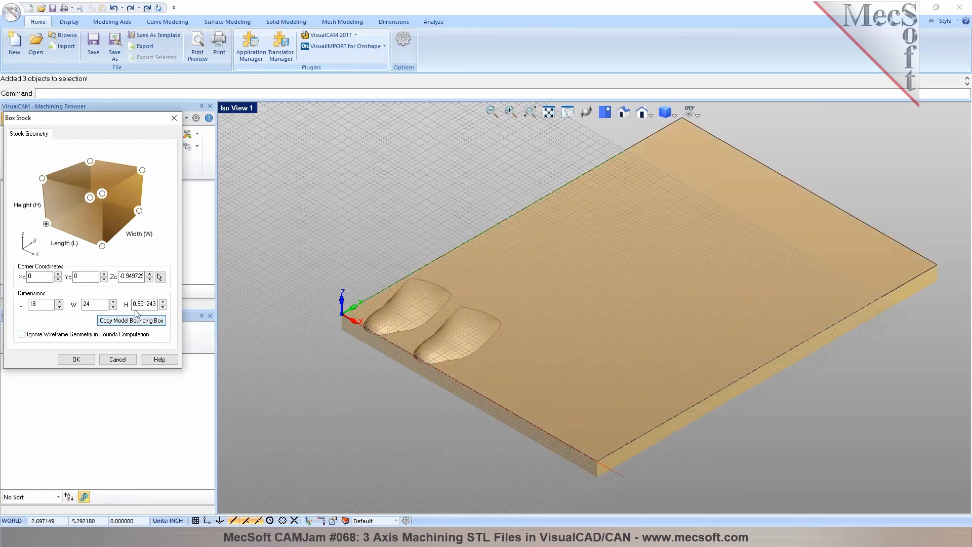
- Set the box stock height to 1 inch and create the stock
{"action": "double_click", "coordinate": [134, 304]}
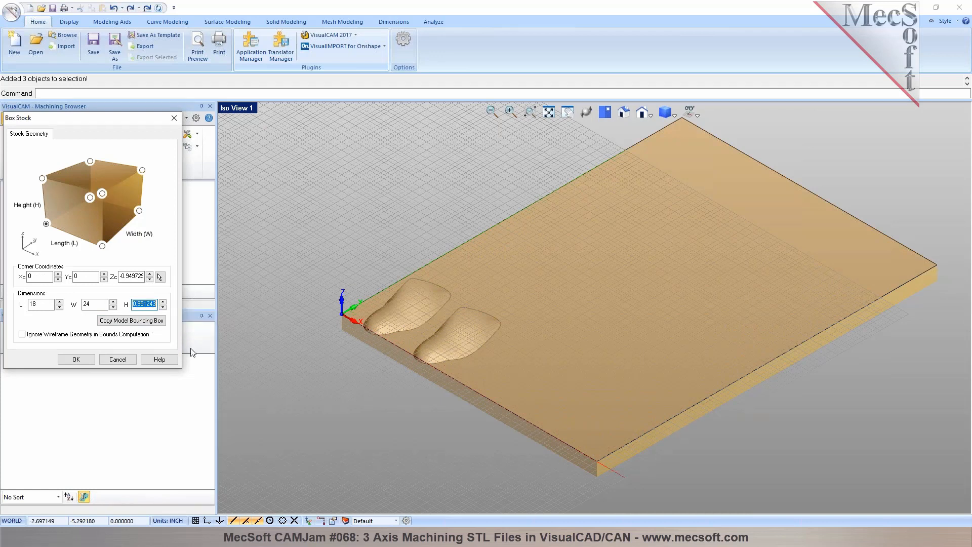
{"action": "left_click", "coordinate": [643, 115]}
{"action": "left_click", "coordinate": [673, 143]}
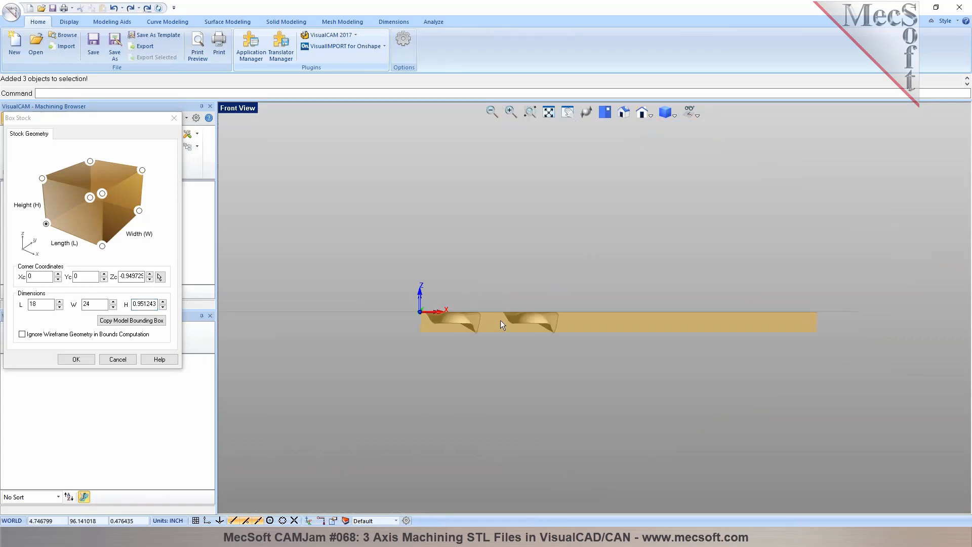
{"action": "scroll", "coordinate": [485, 323], "scroll_direction": "up", "scroll_amount": 1}
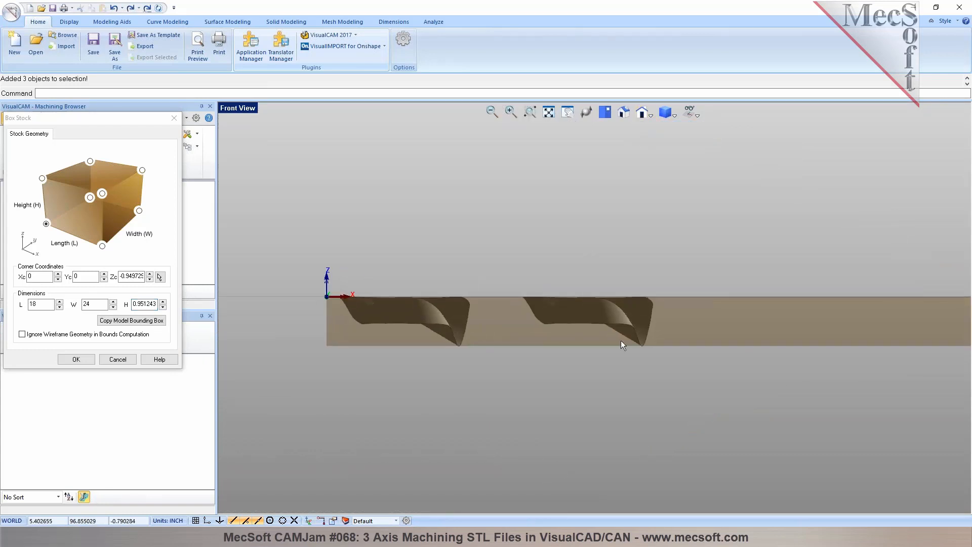
{"action": "double_click", "coordinate": [137, 304]}
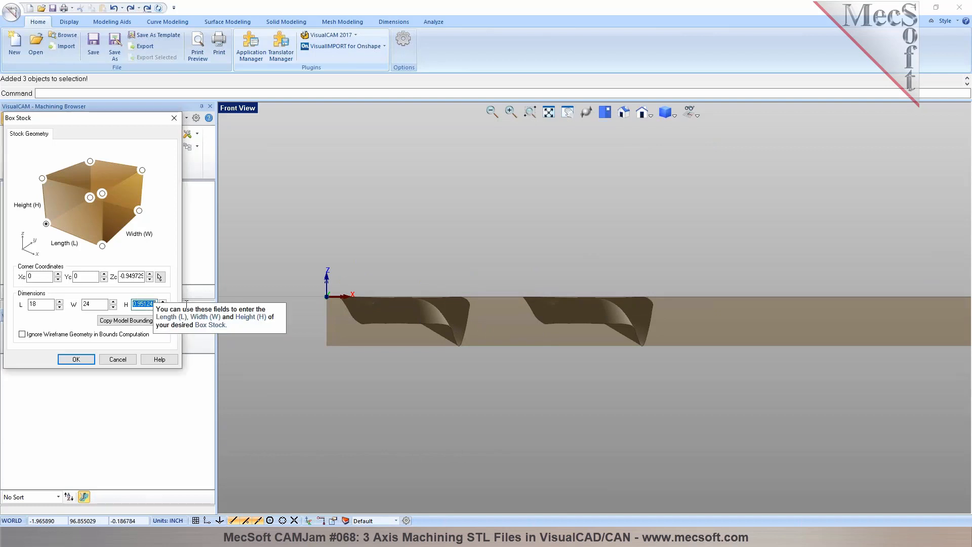
{"action": "type", "text": "1"}
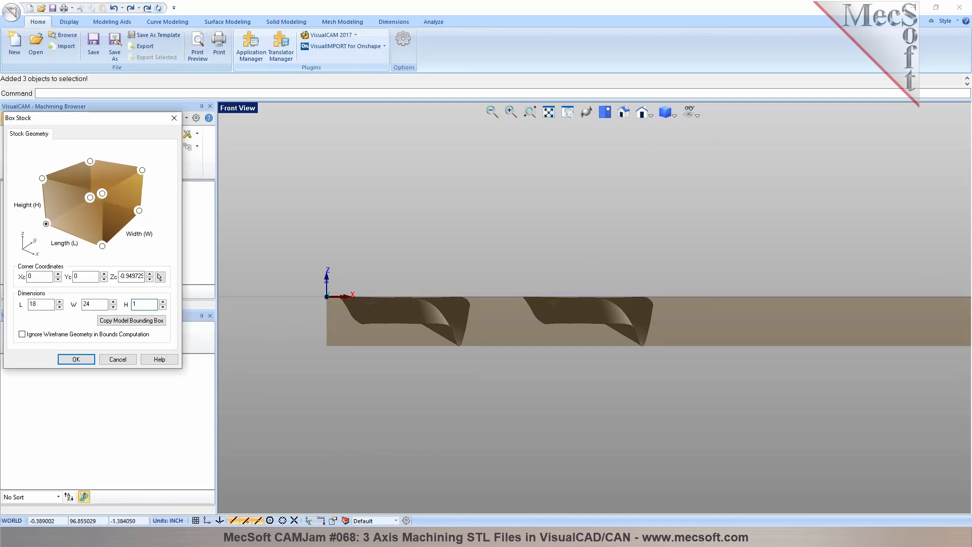
{"action": "left_click", "coordinate": [76, 359]}
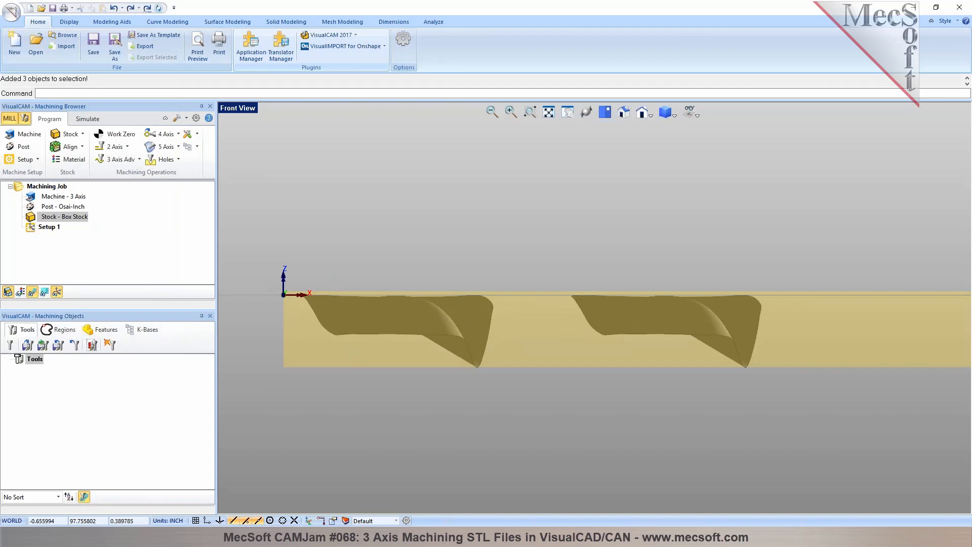
- Align the stock about the parts with Z alignment Top and XY alignment Center
{"action": "left_click", "coordinate": [76, 150]}
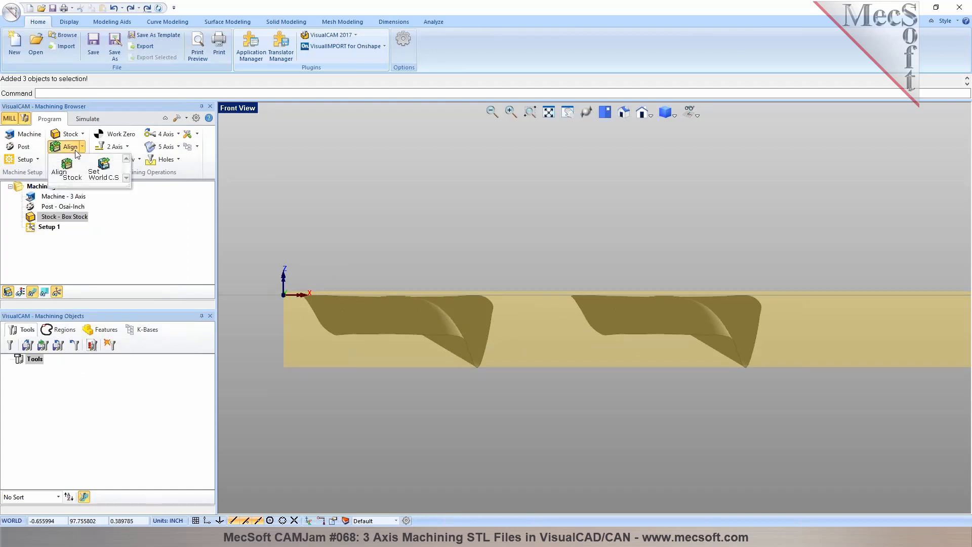
{"action": "left_click", "coordinate": [66, 169]}
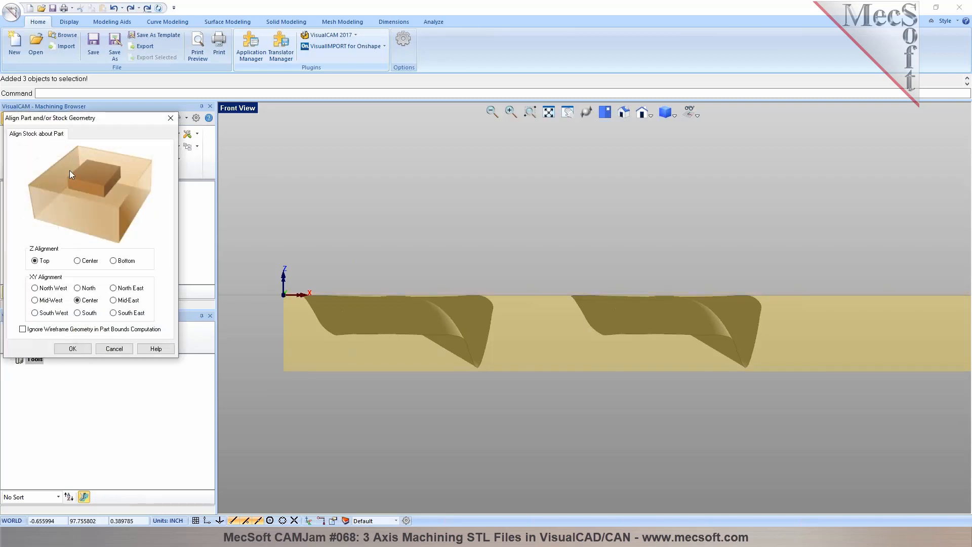
{"action": "left_click", "coordinate": [90, 265]}
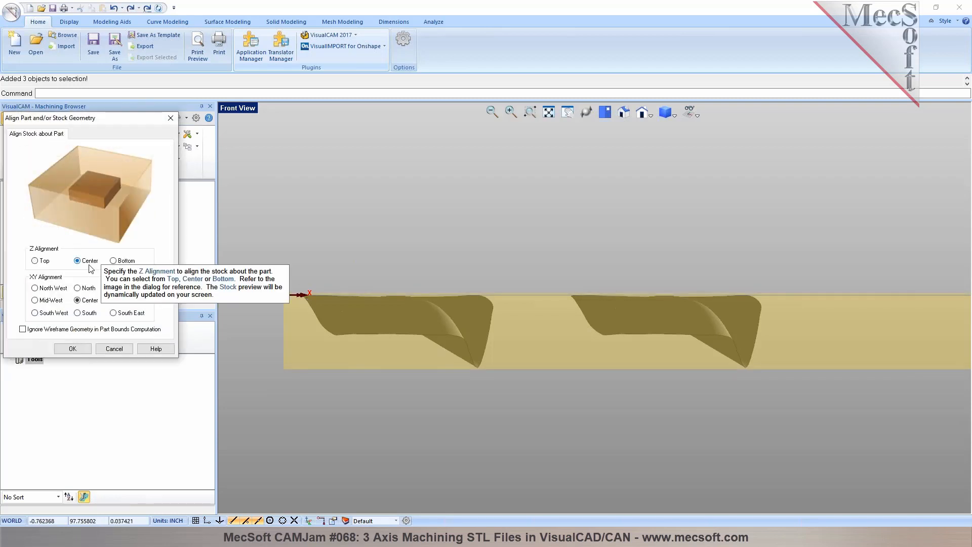
{"action": "left_click", "coordinate": [41, 260]}
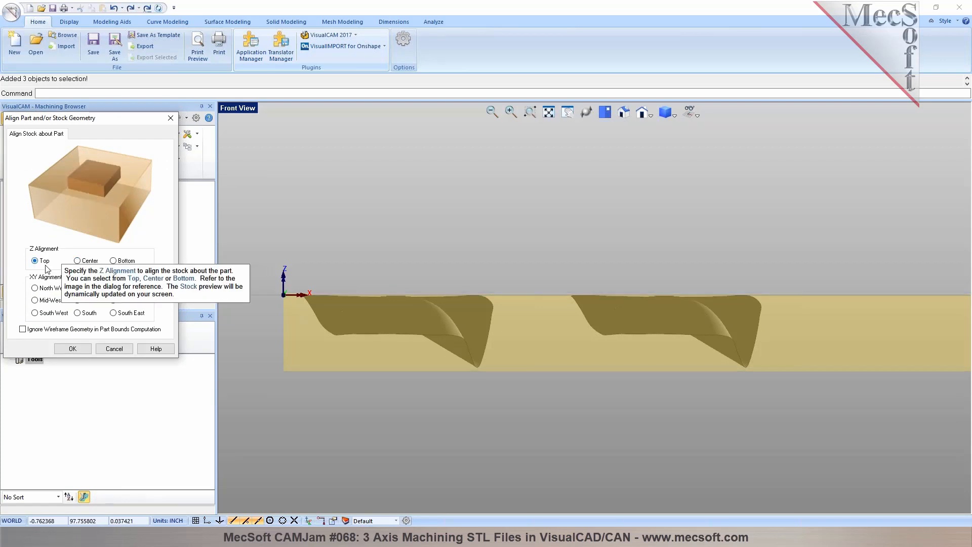
{"action": "left_click", "coordinate": [81, 351]}
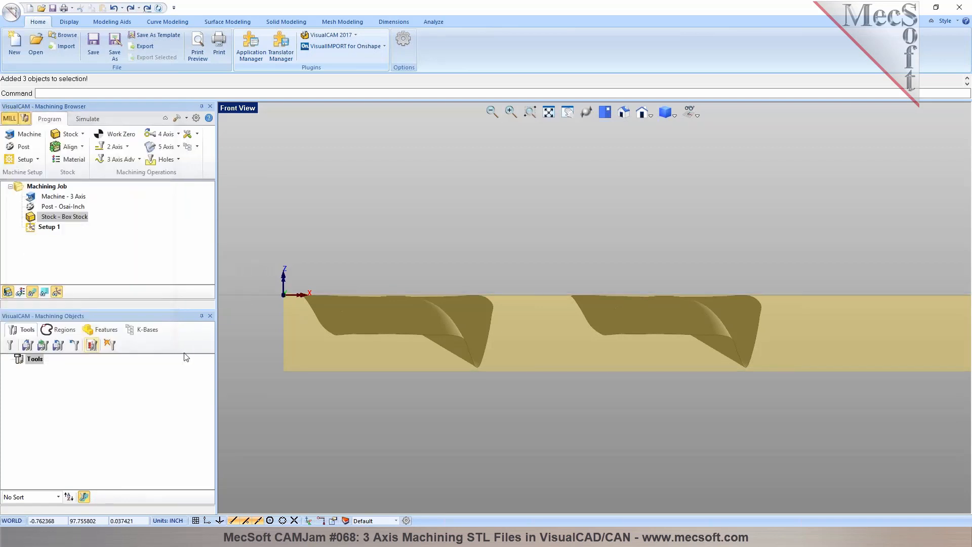
- Examine the aligned stock around the rectangle and both parts in 3D, from the far edges to the origin corner
{"action": "scroll", "coordinate": [621, 331], "scroll_direction": "down", "scroll_amount": 5}
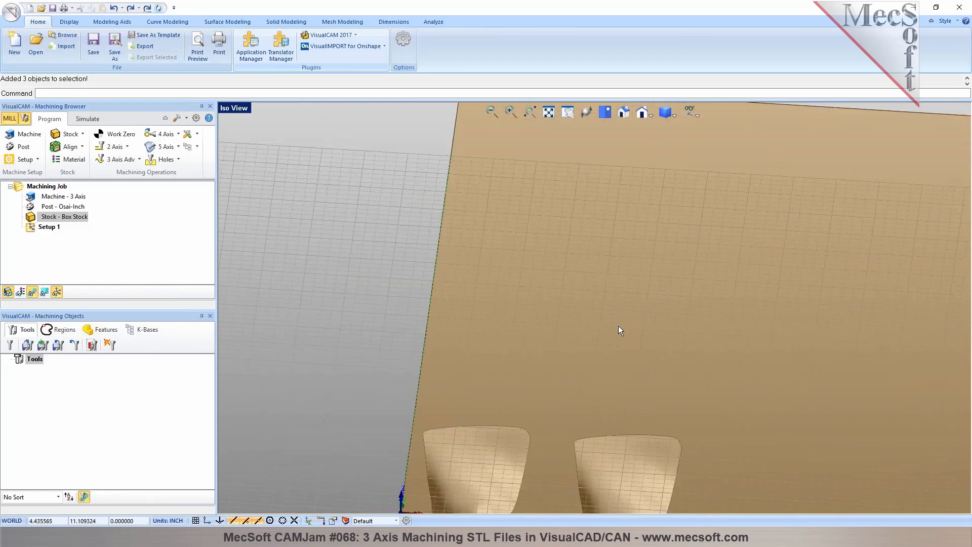
{"action": "middle_click_drag", "start_coordinate": [548, 363], "coordinate": [320, 404]}
{"action": "middle_click_drag", "start_coordinate": [429, 260], "coordinate": [567, 178]}
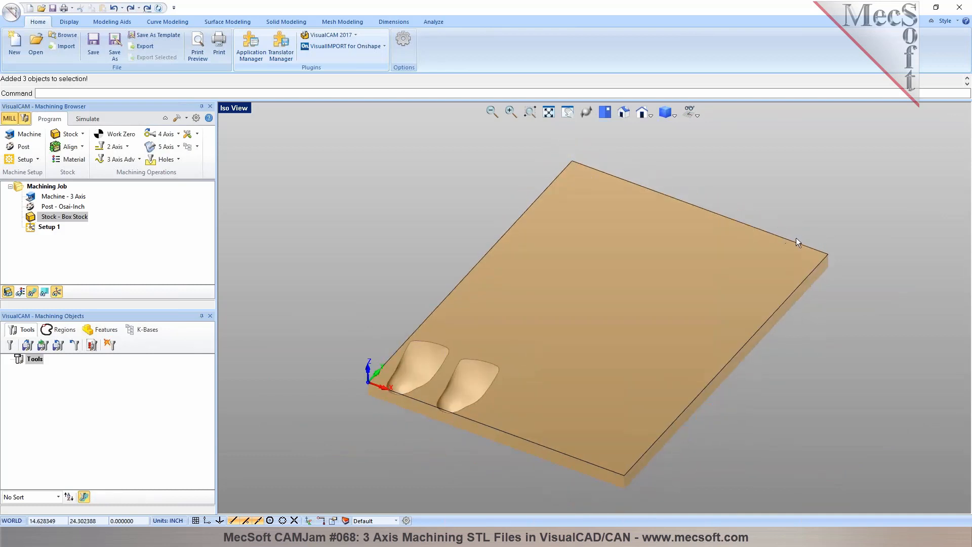
{"action": "scroll", "coordinate": [384, 395], "scroll_direction": "up", "scroll_amount": 2}
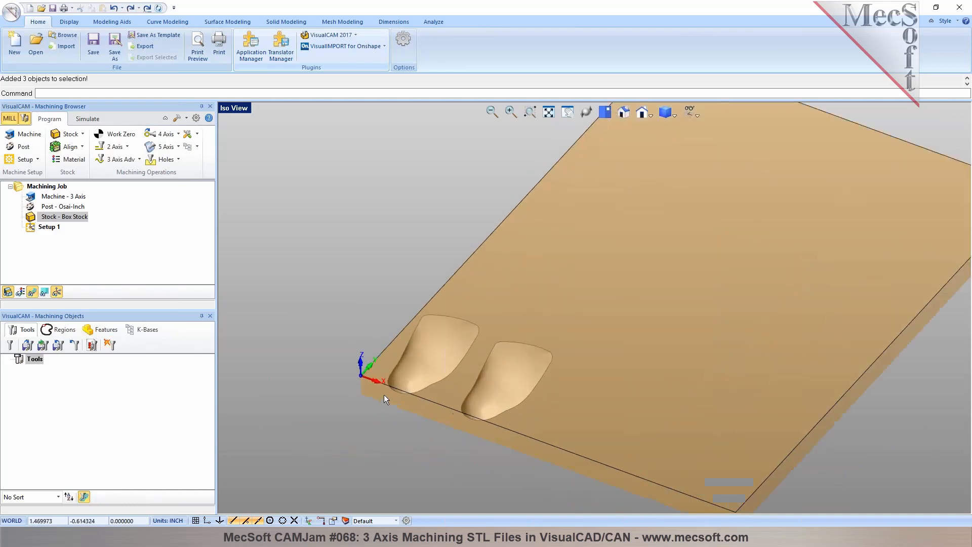
{"action": "scroll", "coordinate": [366, 376], "scroll_direction": "down", "scroll_amount": 1}
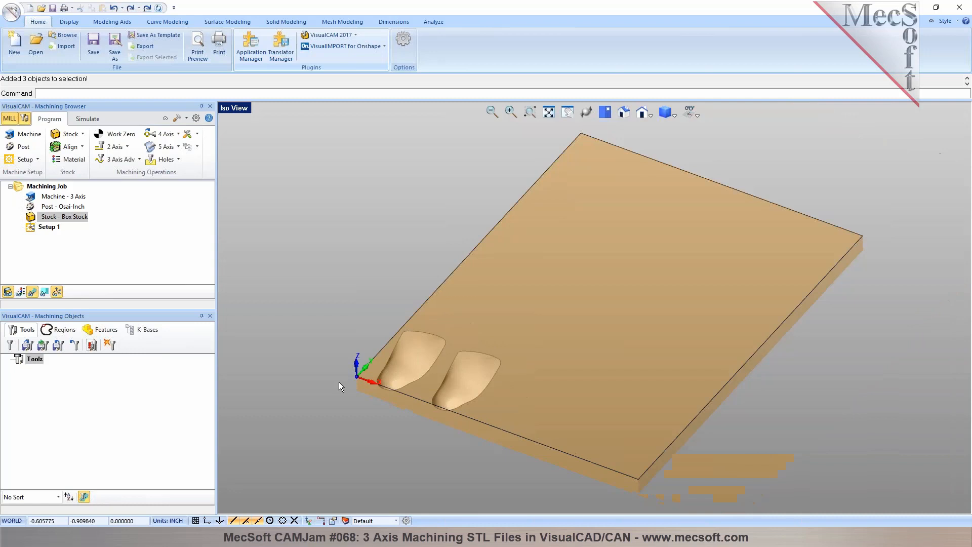
{"action": "scroll", "coordinate": [402, 398], "scroll_direction": "up", "scroll_amount": 1}
{"action": "scroll", "coordinate": [401, 397], "scroll_direction": "up", "scroll_amount": 1}
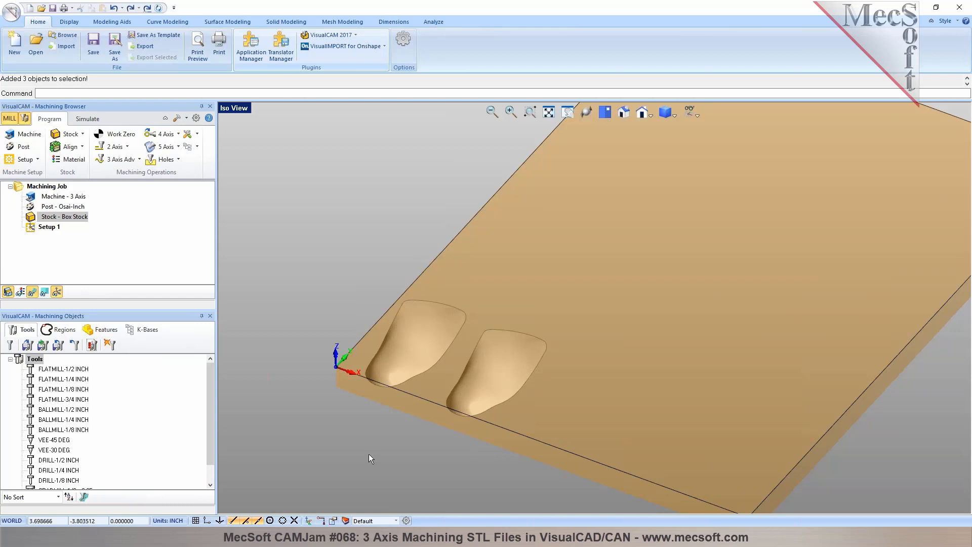
- Select both parts together and flip them upside down in place with the manipulator
{"action": "left_click", "coordinate": [439, 342]}
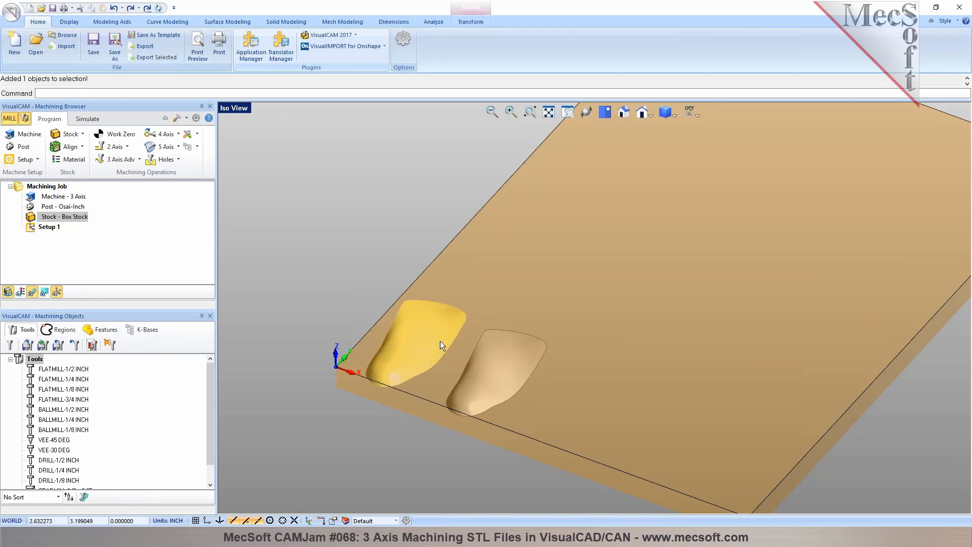
{"action": "left_click", "coordinate": [510, 372]}
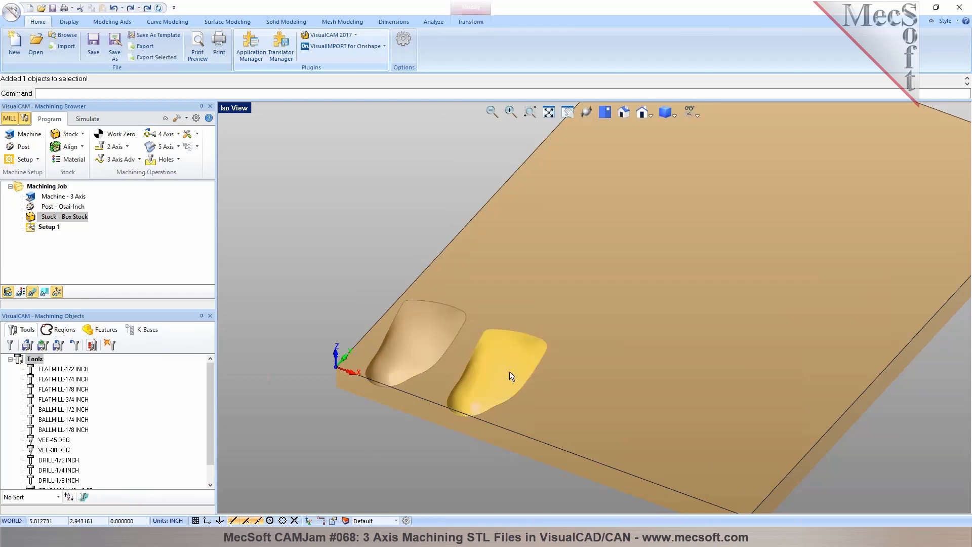
{"action": "left_click", "coordinate": [315, 405]}
{"action": "scroll", "coordinate": [372, 359], "scroll_direction": "up", "scroll_amount": 1}
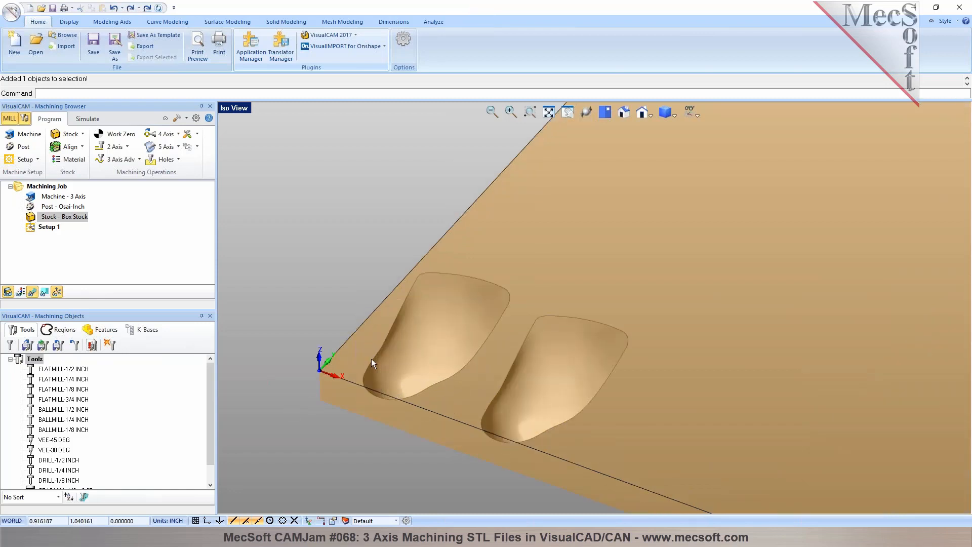
{"action": "left_click_drag", "start_coordinate": [302, 221], "coordinate": [684, 501]}
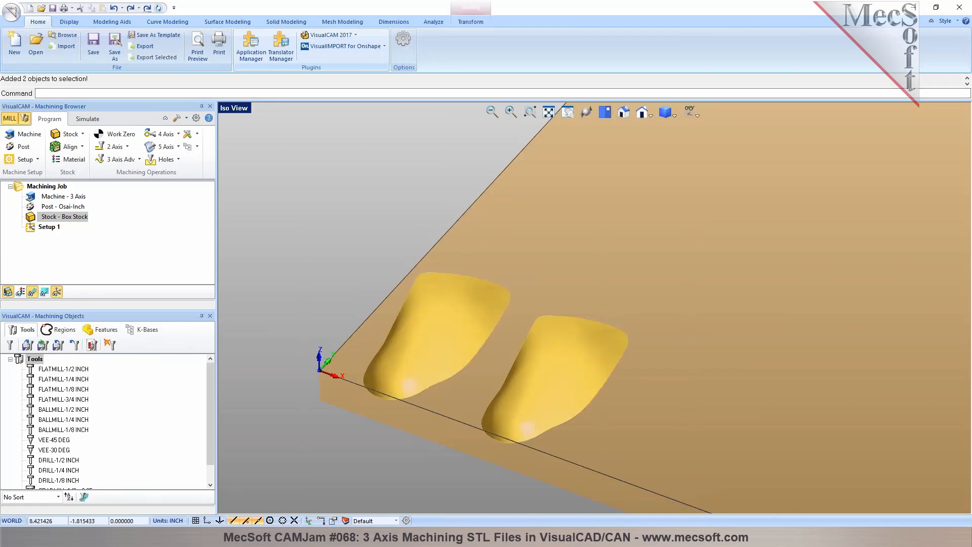
{"action": "left_click", "coordinate": [308, 520]}
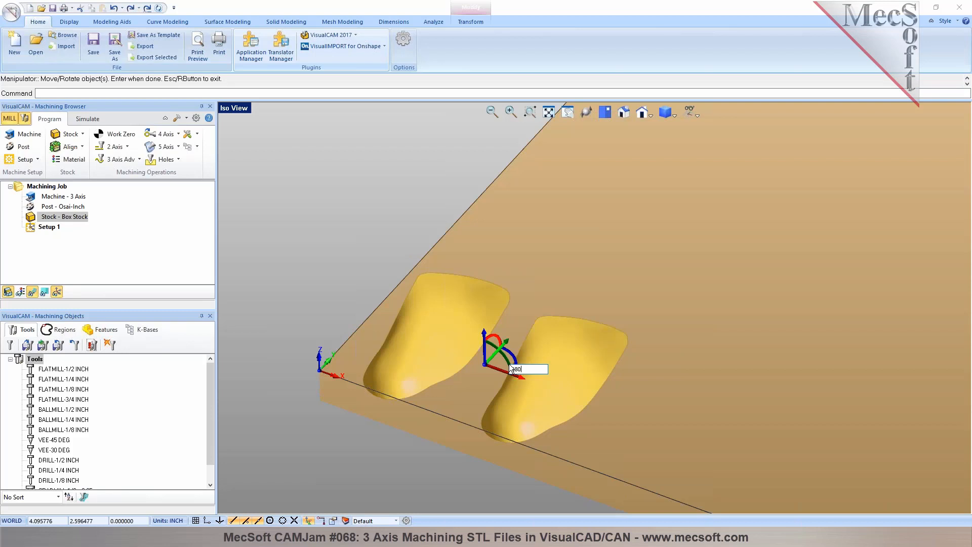
{"action": "key", "text": "Return"}
{"action": "key", "text": "Return"}
{"action": "mouse_move", "coordinate": [520, 378]}
{"action": "middle_mouse_down"}
{"action": "mouse_move", "coordinate": [532, 354]}
{"action": "mouse_move", "coordinate": [516, 374]}
{"action": "mouse_move", "coordinate": [508, 351]}
{"action": "mouse_move", "coordinate": [513, 377]}
{"action": "mouse_move", "coordinate": [504, 370]}
{"action": "middle_mouse_up"}
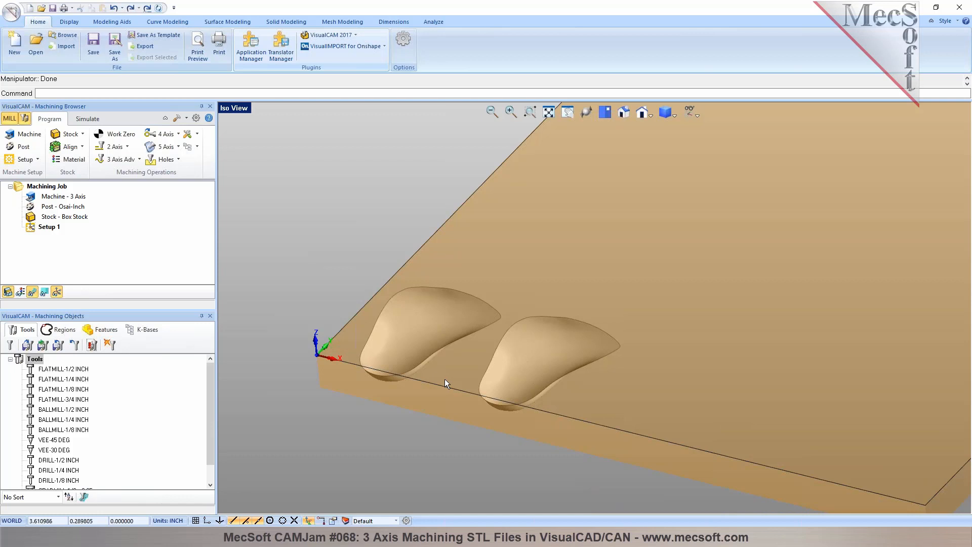
- Hide the stock display so only the two flipped parts and the rectangle are shown
{"action": "scroll", "coordinate": [445, 379], "scroll_direction": "up", "scroll_amount": 4}
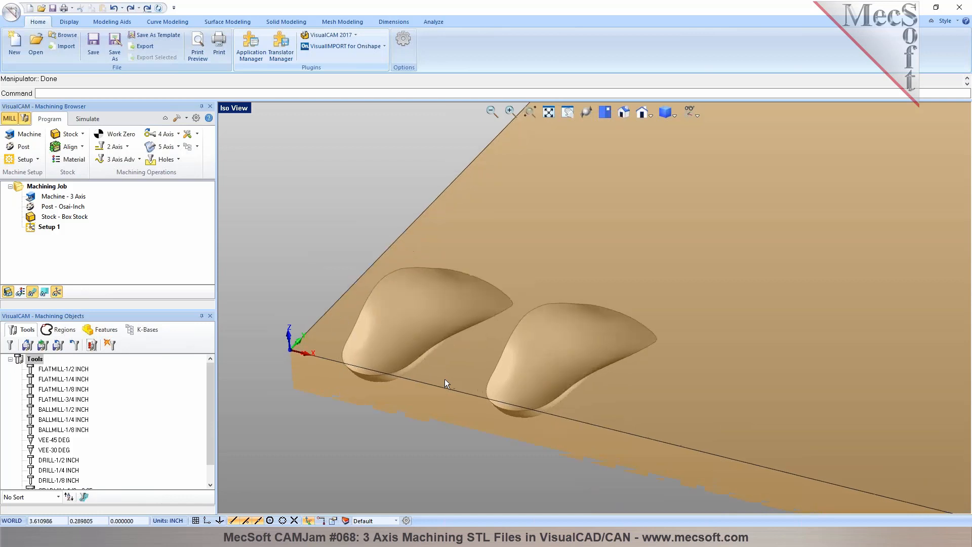
{"action": "left_click", "coordinate": [7, 292]}
{"action": "scroll", "coordinate": [369, 355], "scroll_direction": "up", "scroll_amount": 2}
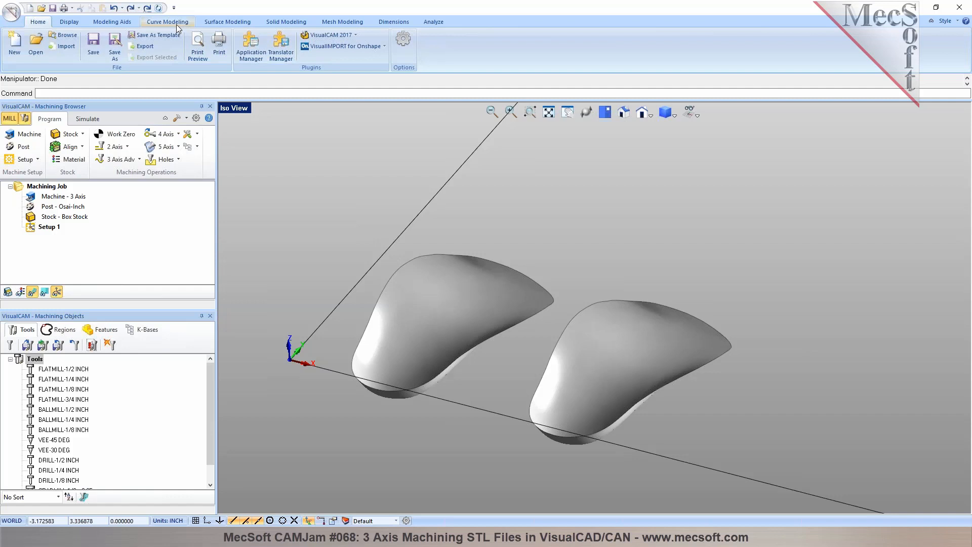
- Start a 3-axis Parallel Finishing operation and assign both parts as its part surfaces
{"action": "left_click", "coordinate": [139, 160]}
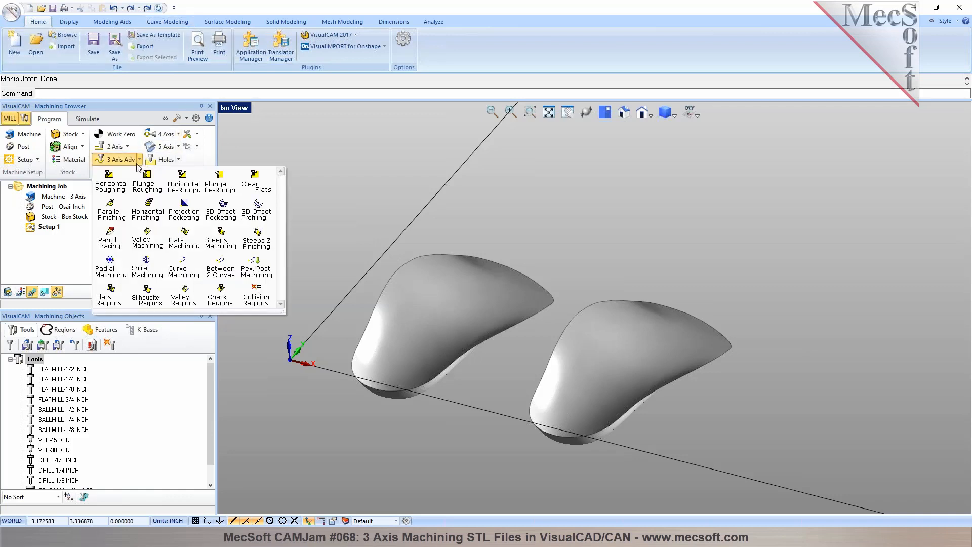
{"action": "left_click", "coordinate": [112, 218]}
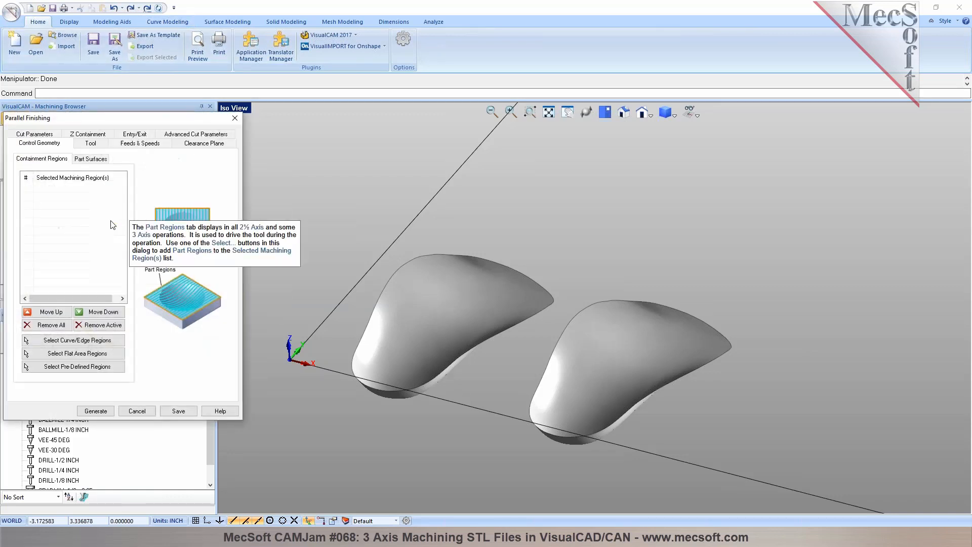
{"action": "left_click", "coordinate": [91, 158]}
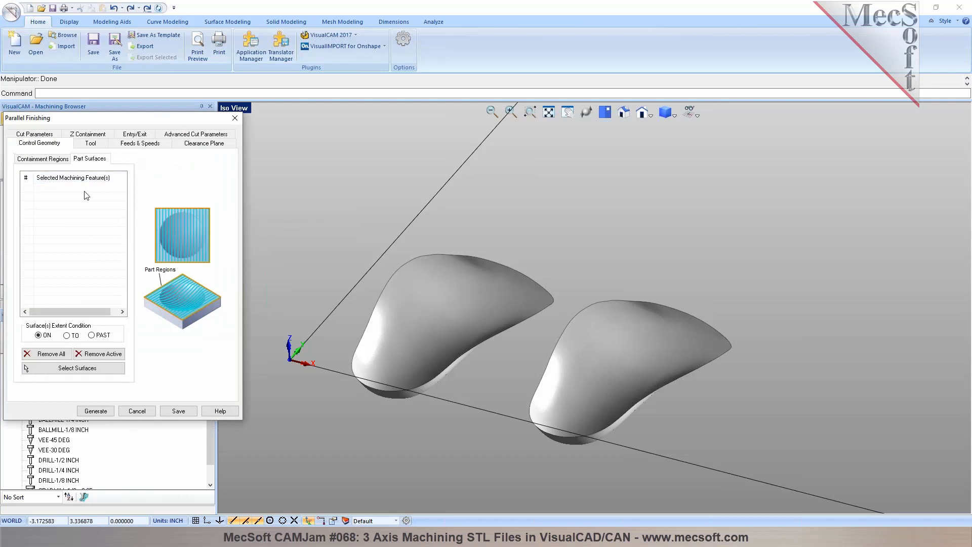
{"action": "left_click", "coordinate": [75, 368]}
{"action": "left_click", "coordinate": [445, 346]}
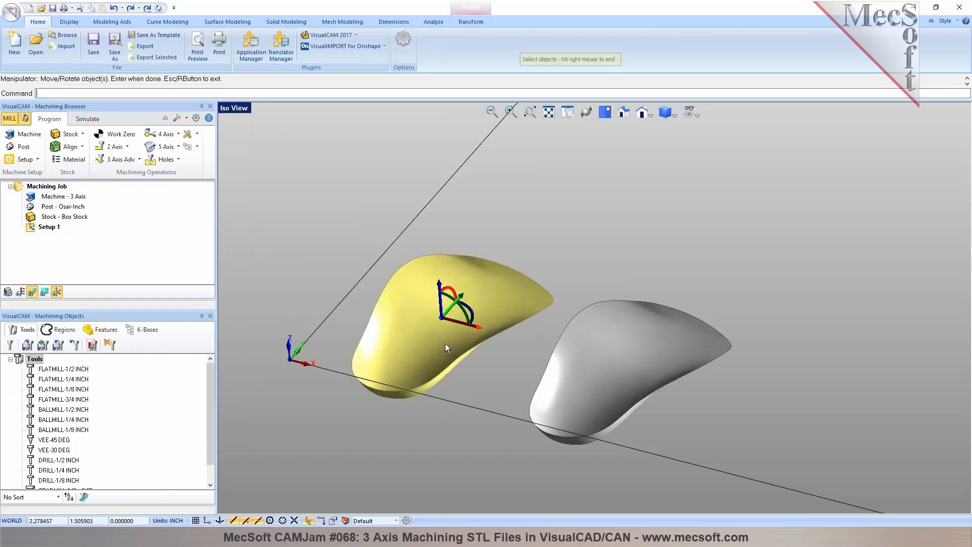
{"action": "left_click", "coordinate": [583, 375]}
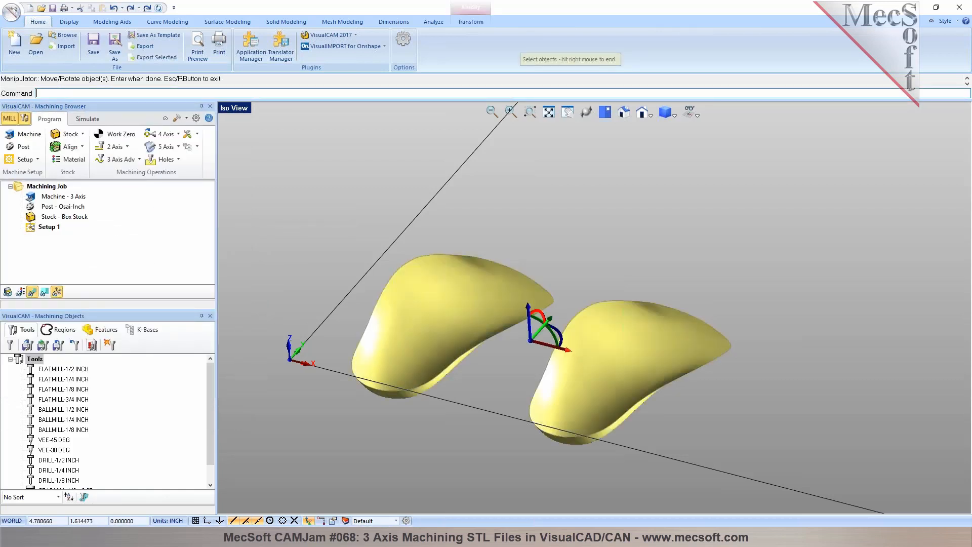
{"action": "right_click", "coordinate": [505, 370]}
{"action": "left_click", "coordinate": [498, 371]}
{"action": "mouse_move", "coordinate": [498, 371]}
{"action": "middle_mouse_down"}
{"action": "mouse_move", "coordinate": [515, 337]}
{"action": "mouse_move", "coordinate": [496, 365]}
{"action": "middle_mouse_up"}
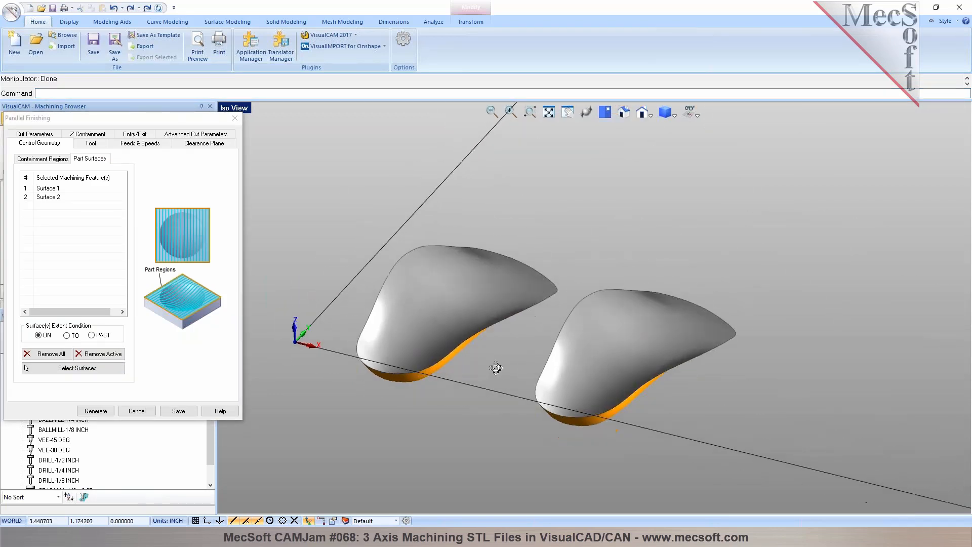
- Review the ON, TO and PAST extent conditions for the selected part surfaces
{"action": "left_click", "coordinate": [34, 190]}
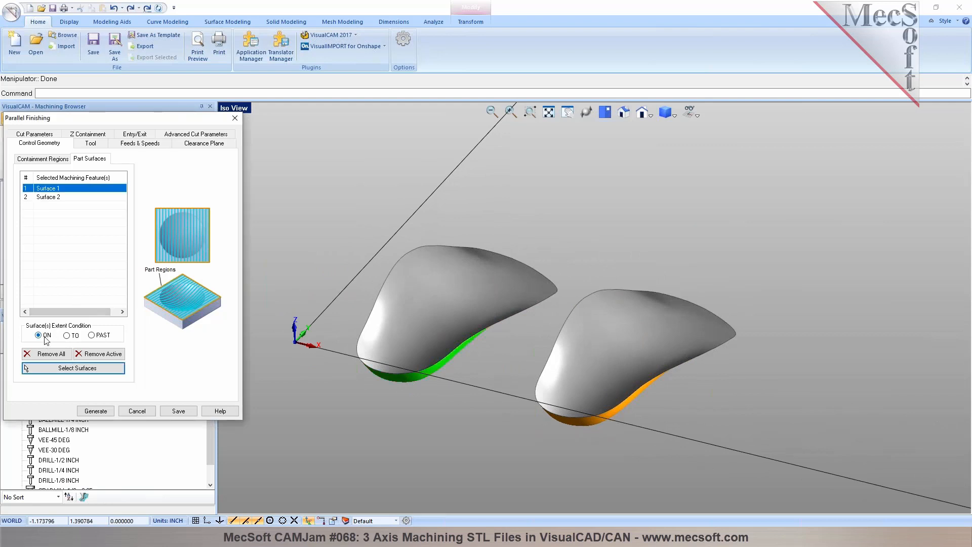
{"action": "left_click", "coordinate": [72, 338]}
{"action": "left_click", "coordinate": [92, 336]}
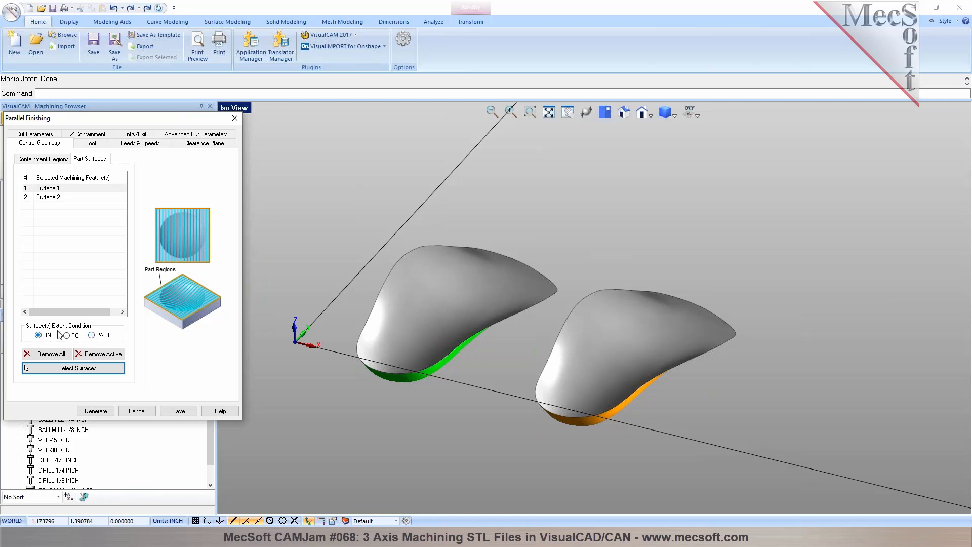
- Choose BALLMILL-1/2 INCH as the parallel finishing tool and open the operation's feeds and speeds
{"action": "left_click", "coordinate": [91, 144]}
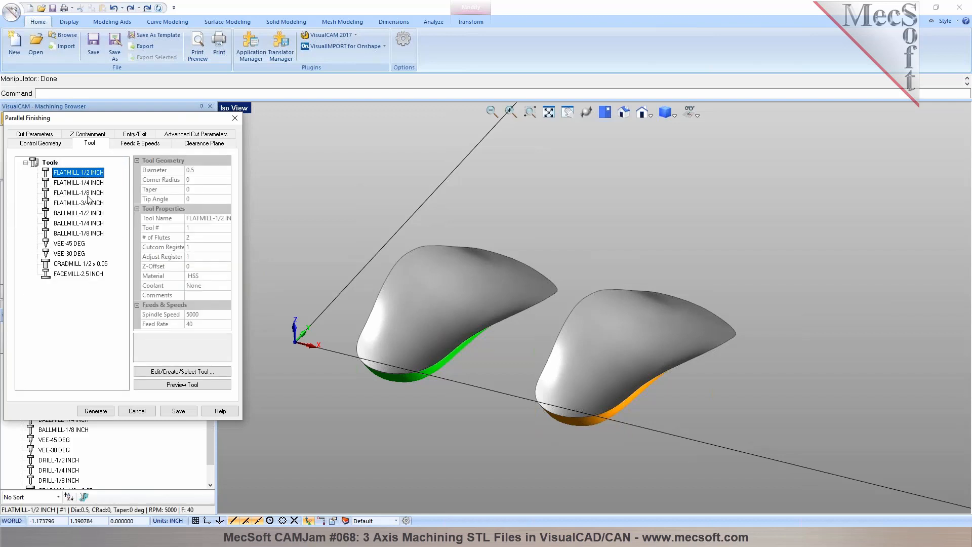
{"action": "left_click", "coordinate": [85, 214]}
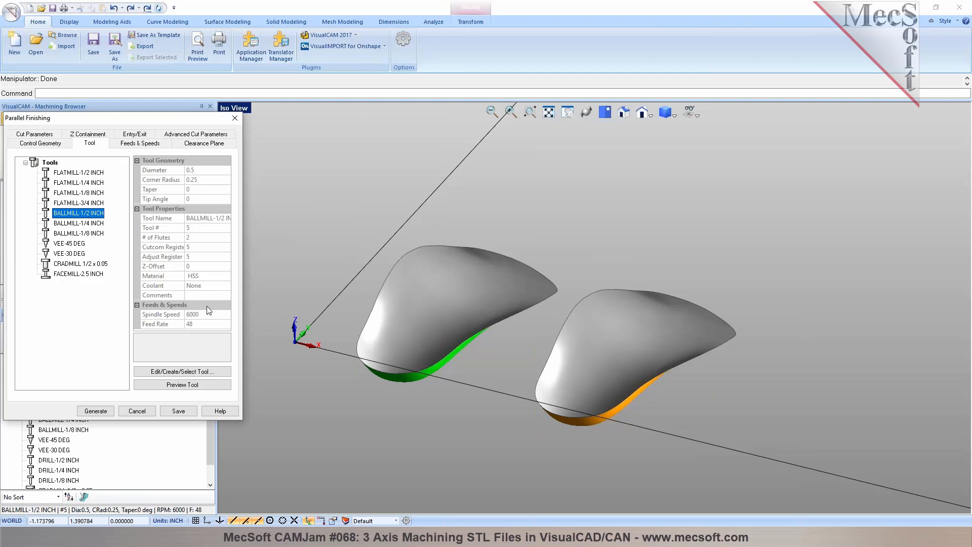
{"action": "left_click", "coordinate": [124, 143]}
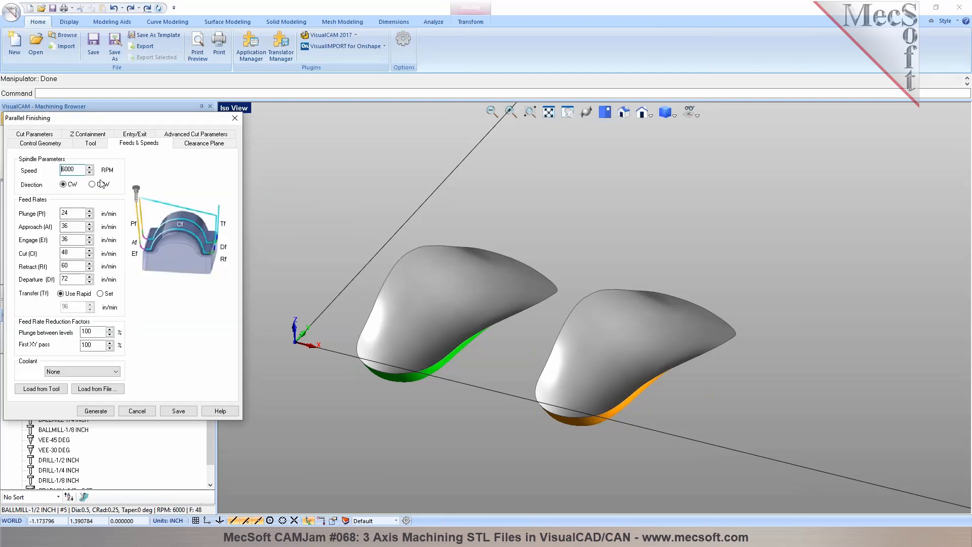
- Review the BALLMILL-1/2 INCH tool's feeds and speeds and the material-based feeds table, leaving both without applying changes
{"action": "left_click", "coordinate": [92, 144]}
{"action": "left_click", "coordinate": [183, 375]}
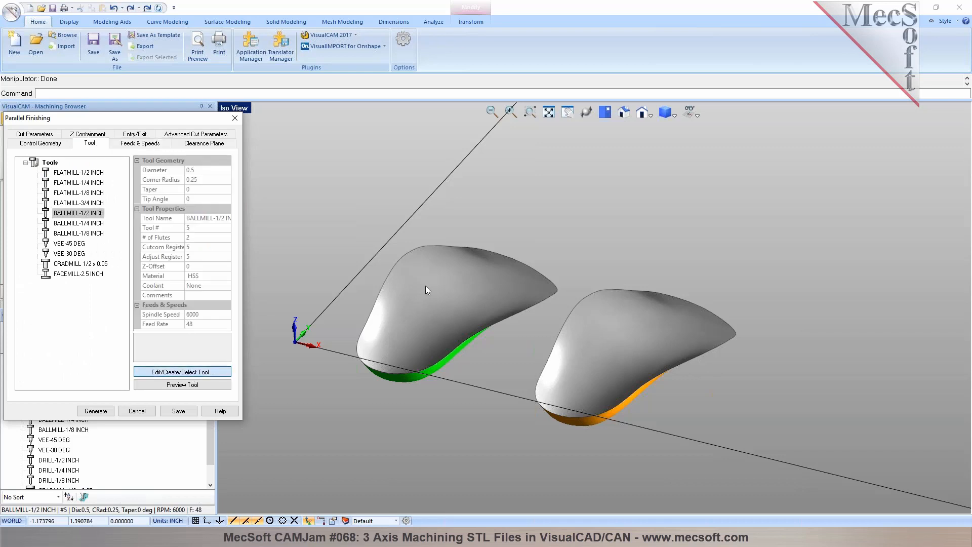
{"action": "left_click", "coordinate": [413, 170]}
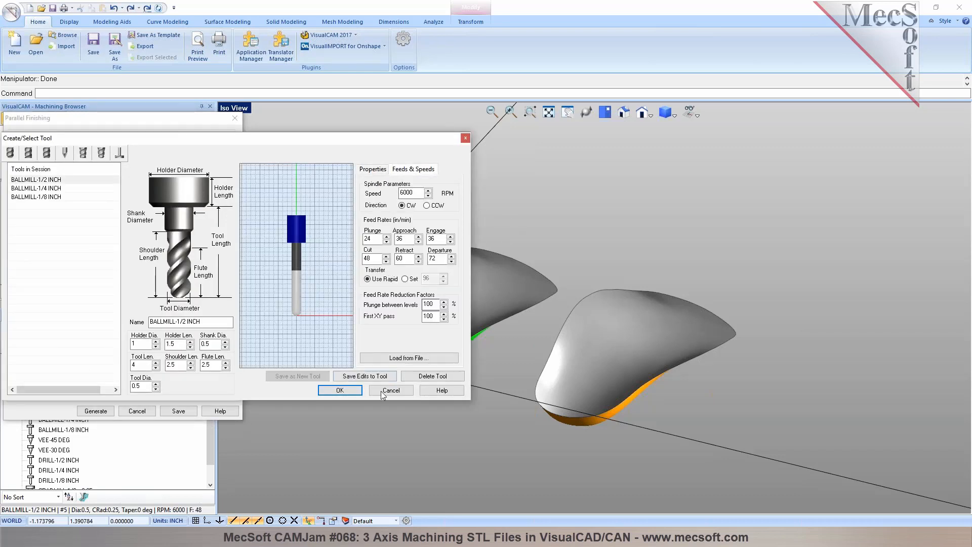
{"action": "left_click", "coordinate": [401, 360]}
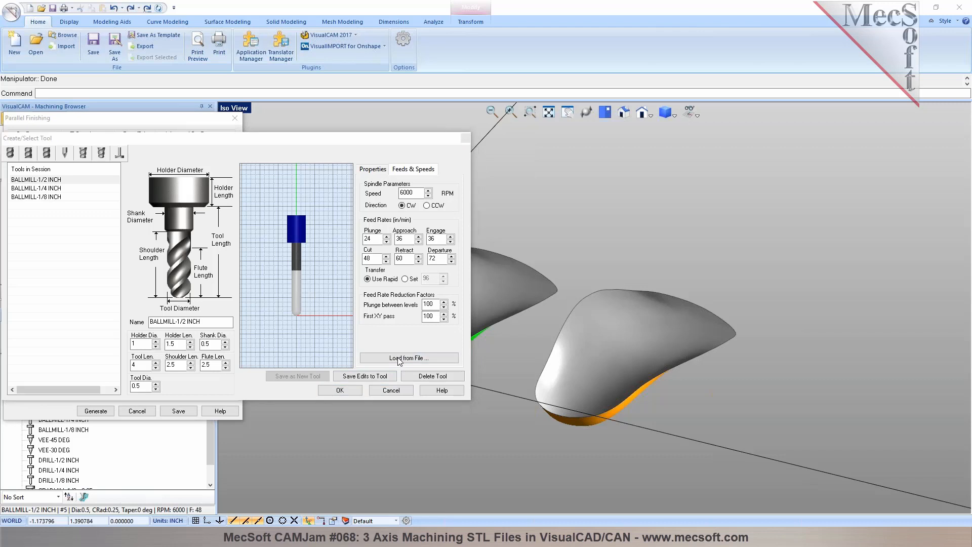
{"action": "left_click", "coordinate": [300, 206]}
{"action": "left_click", "coordinate": [300, 206]}
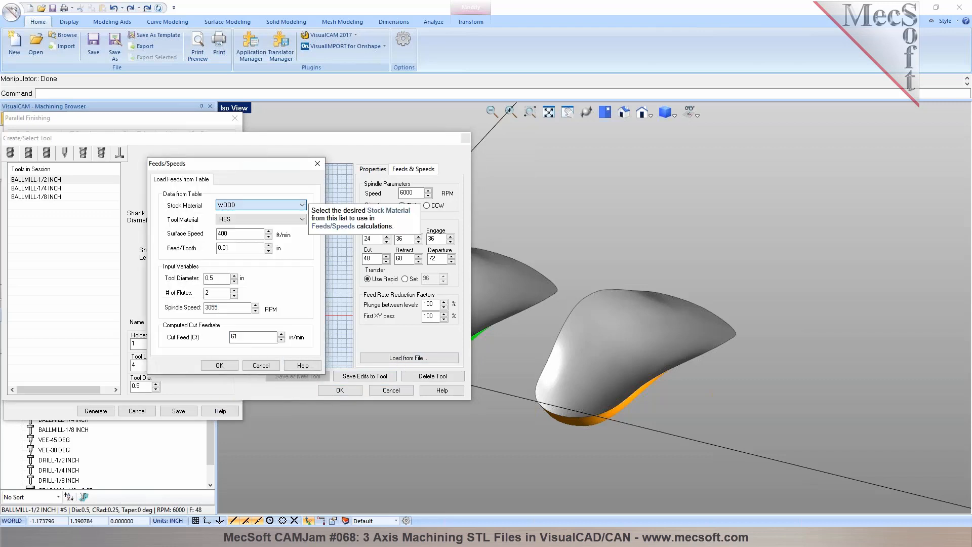
{"action": "left_click", "coordinate": [260, 365]}
{"action": "left_click", "coordinate": [385, 391]}
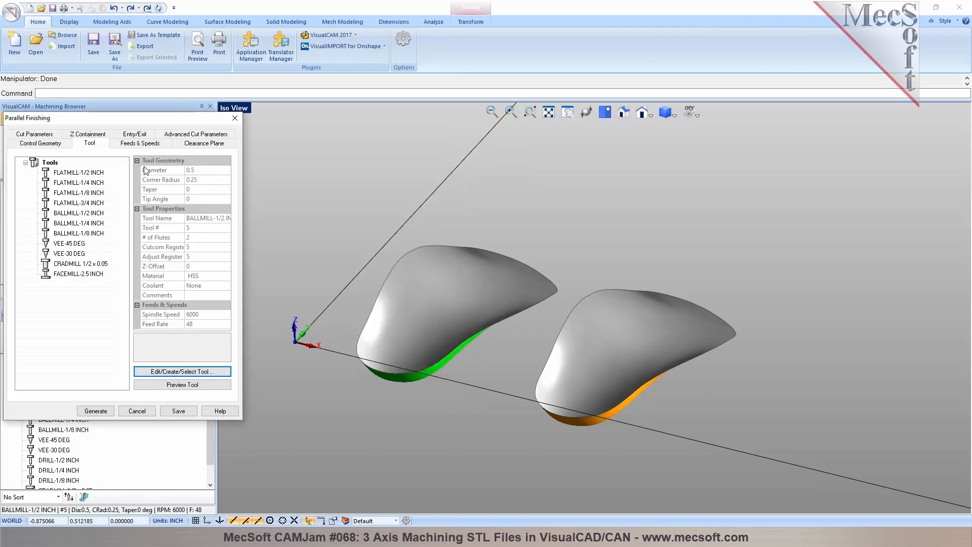
- Check the operation's feeds and clearance plane, and set the parallel finishing stepover to 10% of the tool diameter
{"action": "left_click", "coordinate": [146, 144]}
{"action": "left_click", "coordinate": [193, 146]}
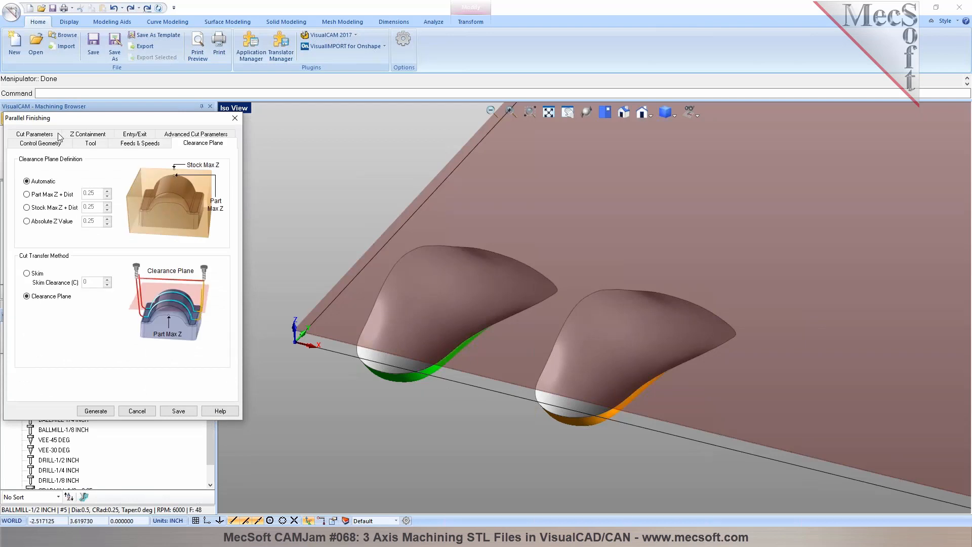
{"action": "left_click", "coordinate": [35, 134]}
{"action": "key", "text": "Tab"}
{"action": "key", "text": "Tab"}
{"action": "key", "text": "Tab"}
{"action": "key", "text": "Tab"}
{"action": "key", "text": "Tab"}
{"action": "key", "text": "Tab"}
{"action": "key", "text": "Tab"}
{"action": "key", "text": "Tab"}
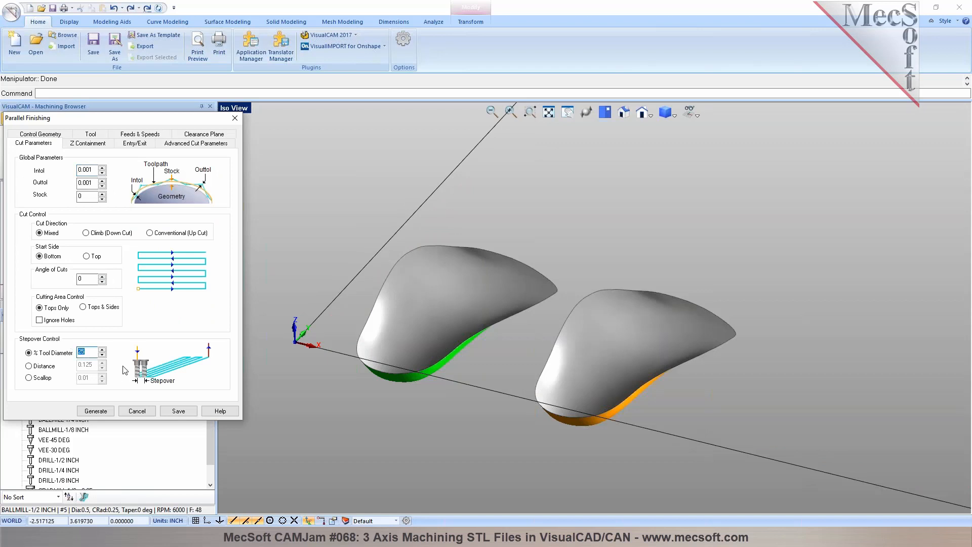
- Check the Z containment, entry/exit and arc fitting settings, and generate the Parallel Finishing toolpath on both parts
{"action": "left_click", "coordinate": [90, 143]}
{"action": "left_click", "coordinate": [140, 145]}
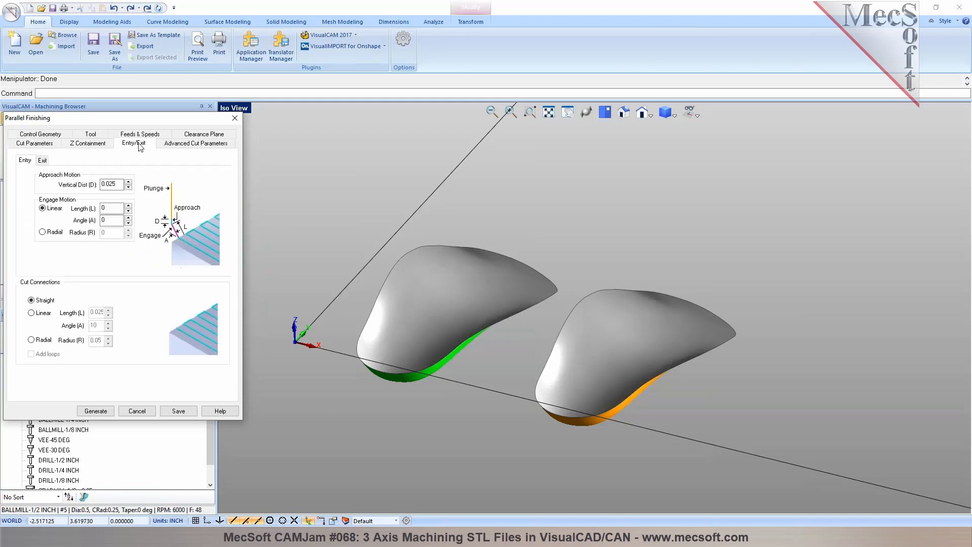
{"action": "left_click", "coordinate": [201, 147]}
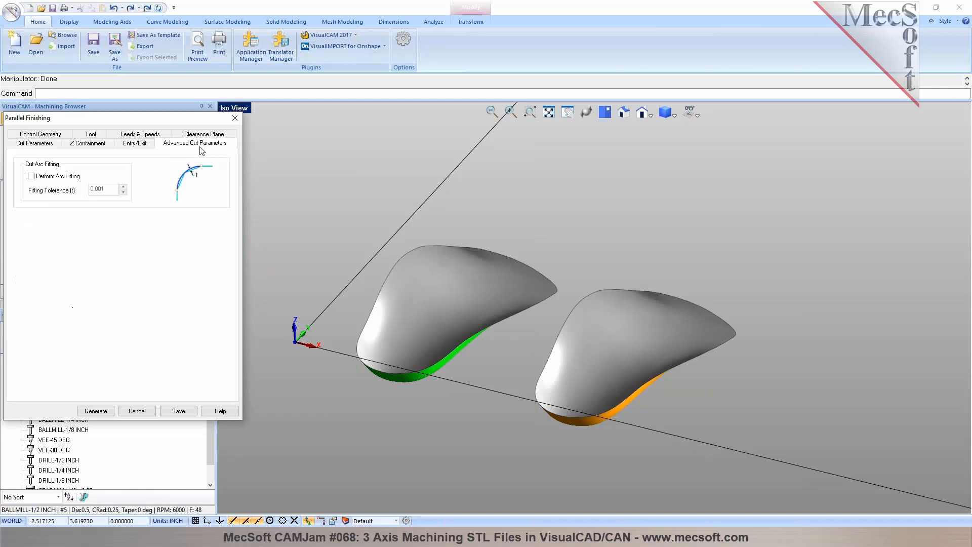
{"action": "left_click", "coordinate": [105, 411]}
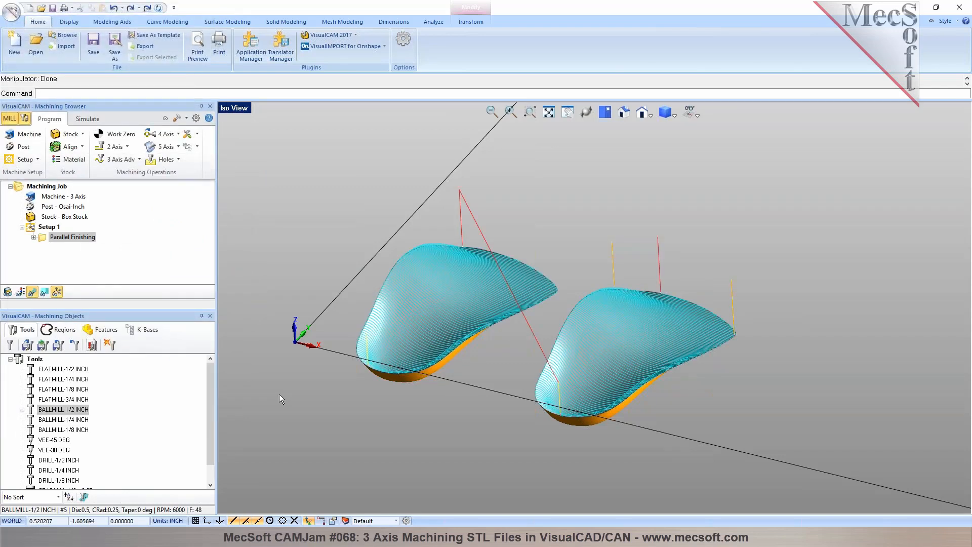
{"action": "mouse_move", "coordinate": [520, 327]}
{"action": "middle_mouse_down"}
{"action": "mouse_move", "coordinate": [532, 333]}
{"action": "mouse_move", "coordinate": [521, 324]}
{"action": "middle_mouse_up"}
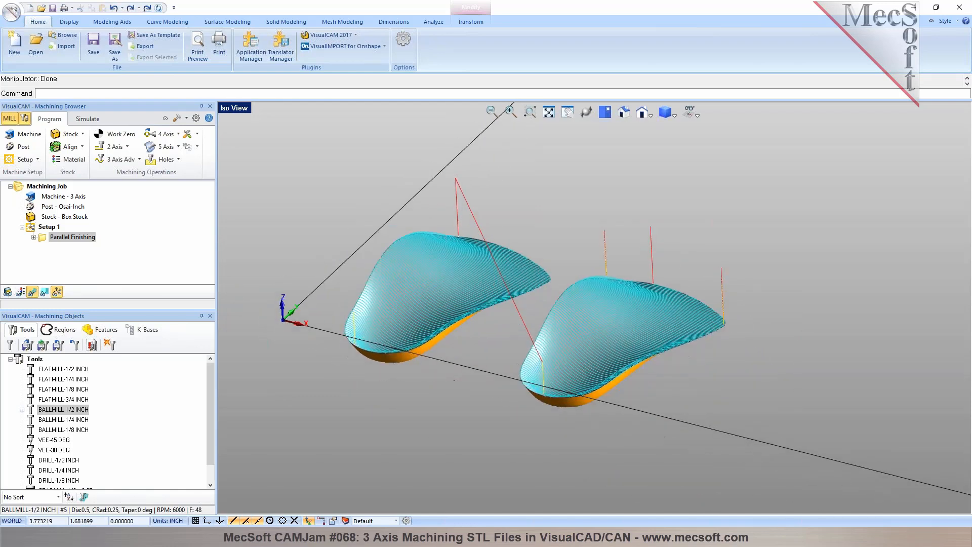
- Assign an olive simulation color to the Parallel Finishing operation in its properties
{"action": "left_click", "coordinate": [87, 119]}
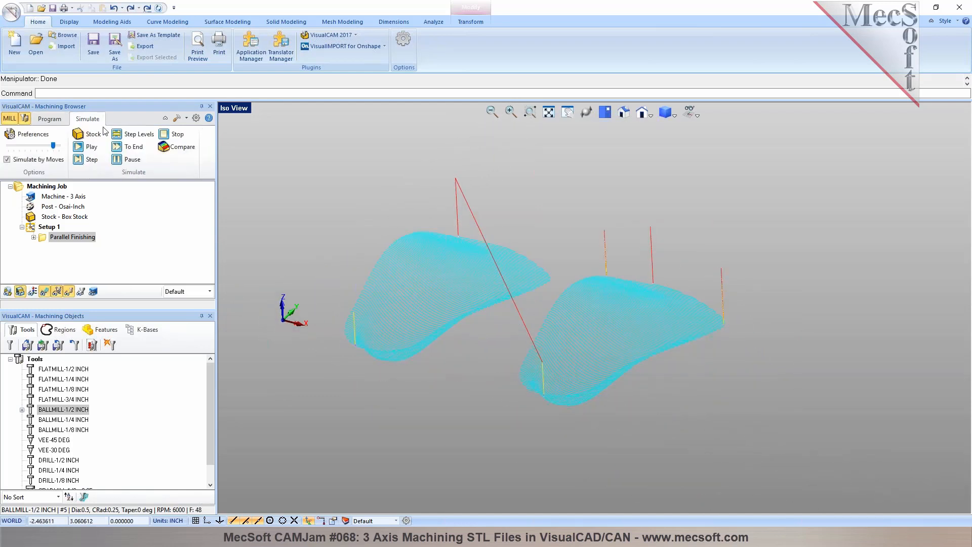
{"action": "left_click", "coordinate": [57, 119]}
{"action": "right_click", "coordinate": [72, 237]}
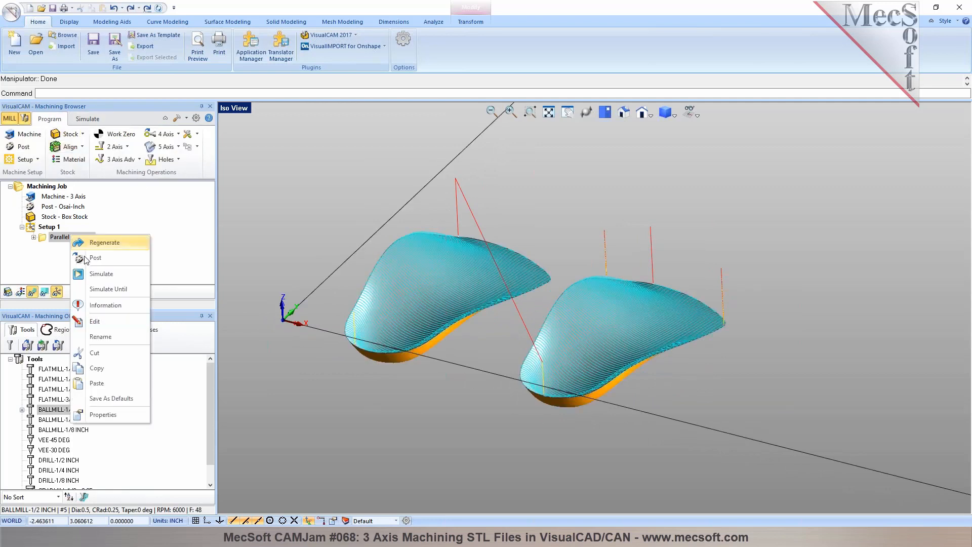
{"action": "left_click", "coordinate": [96, 417]}
{"action": "left_click", "coordinate": [542, 215]}
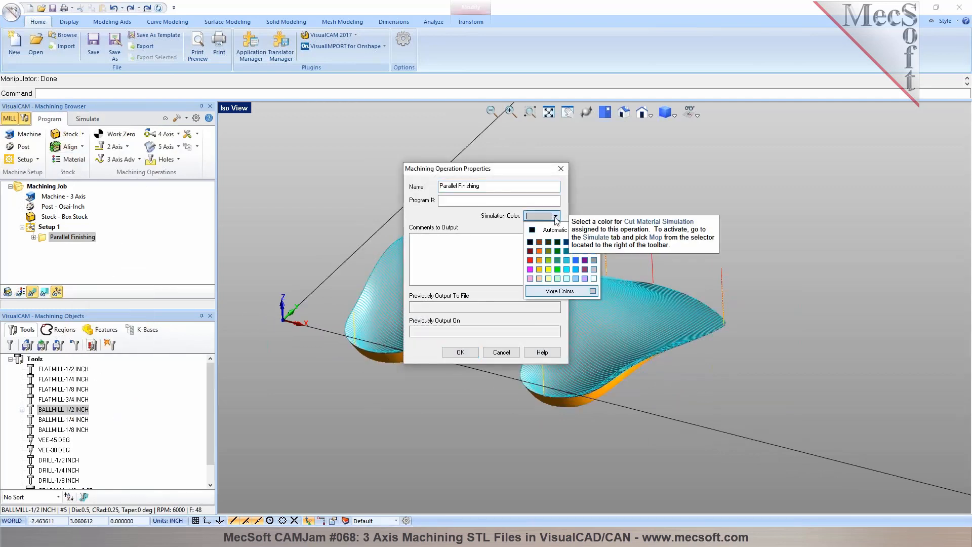
{"action": "left_click", "coordinate": [548, 251]}
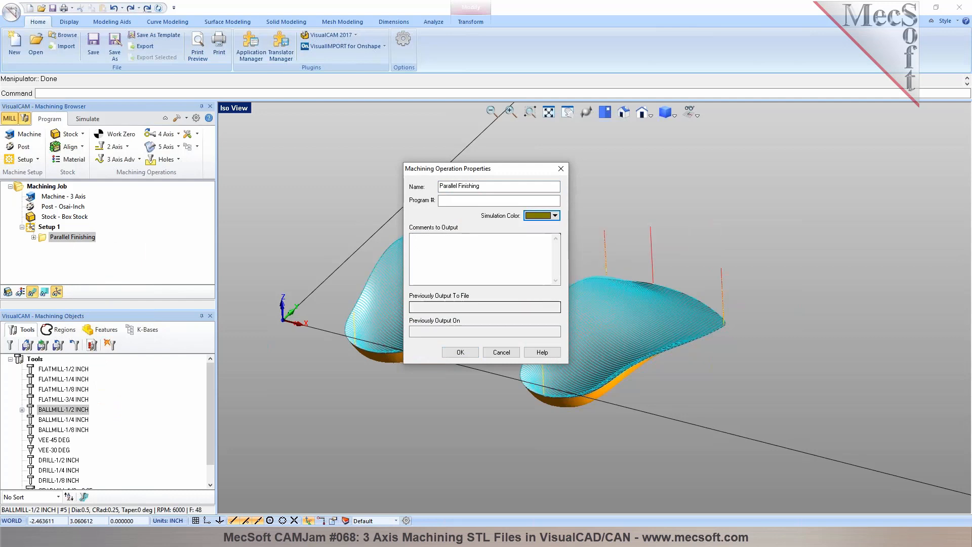
{"action": "left_click", "coordinate": [460, 351]}
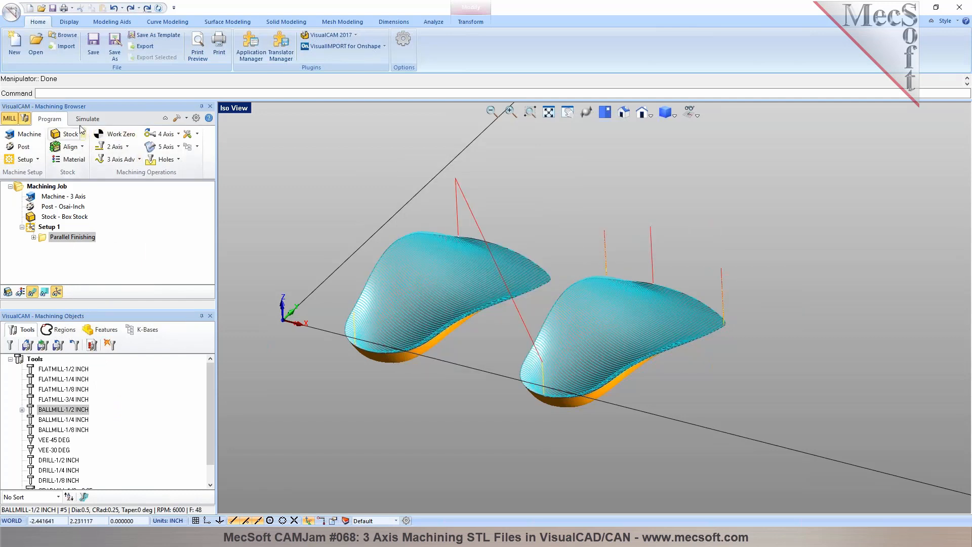
- Review the simulation preferences for model, accuracy, transparency and tool display, leaving them unmodified
{"action": "left_click", "coordinate": [196, 118]}
{"action": "left_click", "coordinate": [379, 136]}
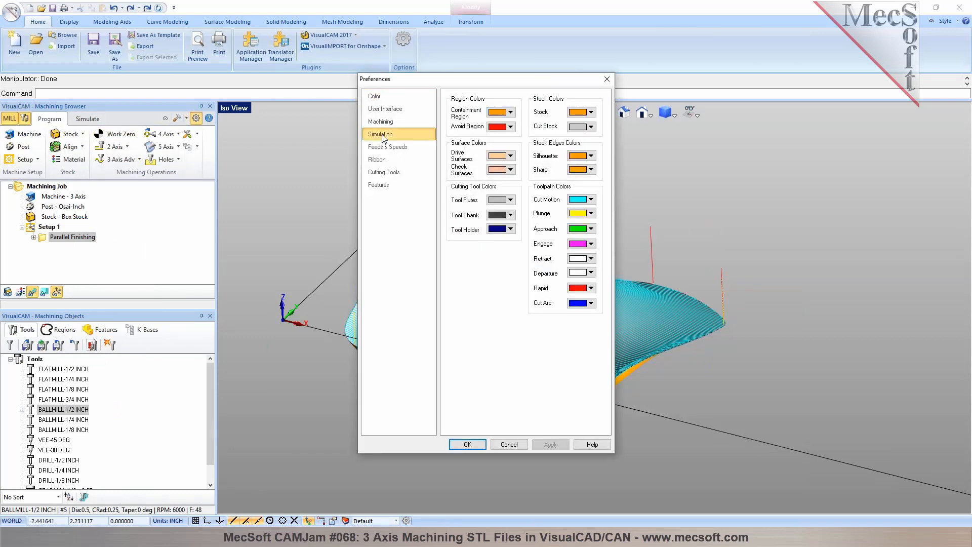
{"action": "left_click", "coordinate": [509, 444]}
- Turn off Simulate by Moves and play the cut material simulation of the Parallel Finishing operation
{"action": "left_click", "coordinate": [87, 119]}
{"action": "left_click", "coordinate": [32, 161]}
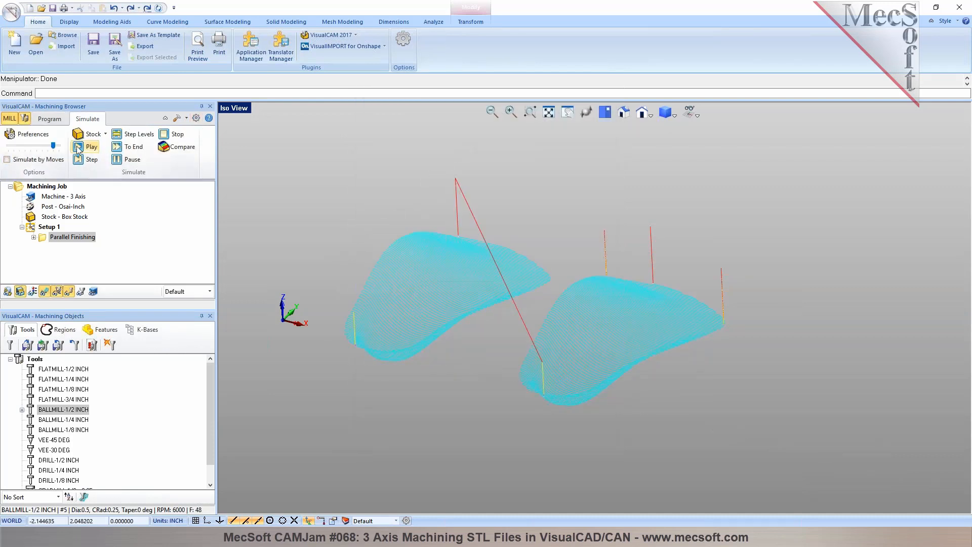
{"action": "left_click", "coordinate": [89, 146]}
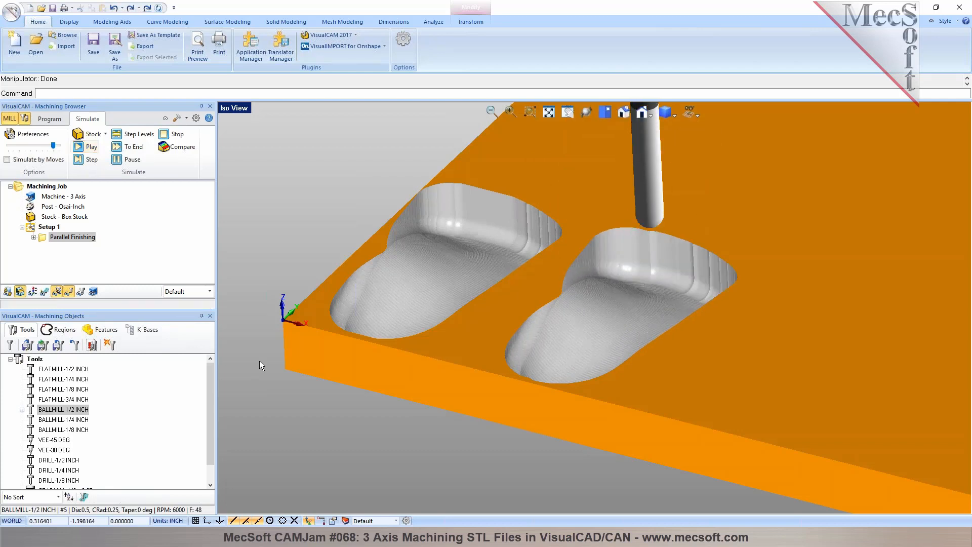
- Set the simulated cut material to be colored by machining operation (Mop) and inspect both pockets
{"action": "left_click", "coordinate": [210, 294]}
{"action": "left_click", "coordinate": [200, 320]}
{"action": "mouse_move", "coordinate": [569, 317]}
{"action": "middle_mouse_down"}
{"action": "mouse_move", "coordinate": [583, 347]}
{"action": "mouse_move", "coordinate": [567, 317]}
{"action": "middle_mouse_up"}
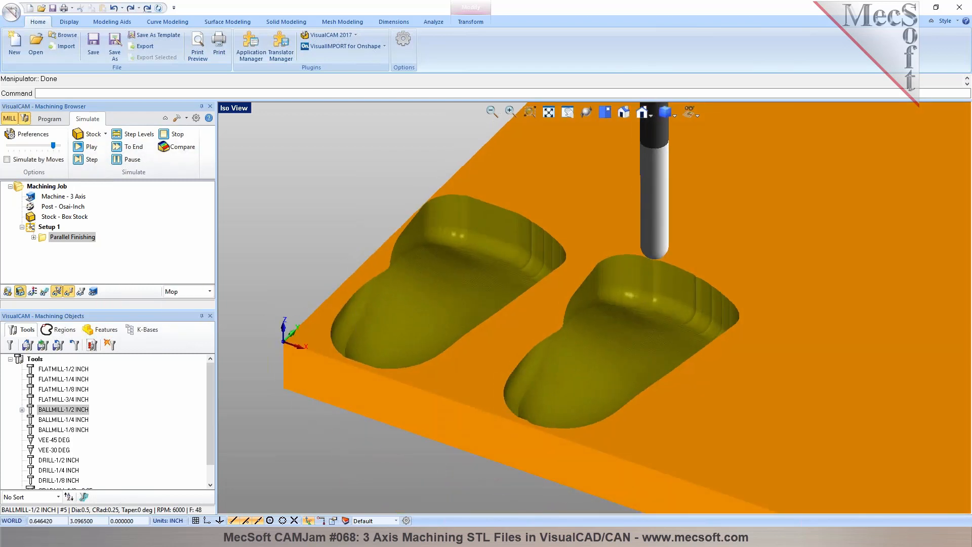
- Return to programming and extract the surface boundary curve of the part nearest the origin
{"action": "left_click", "coordinate": [57, 124]}
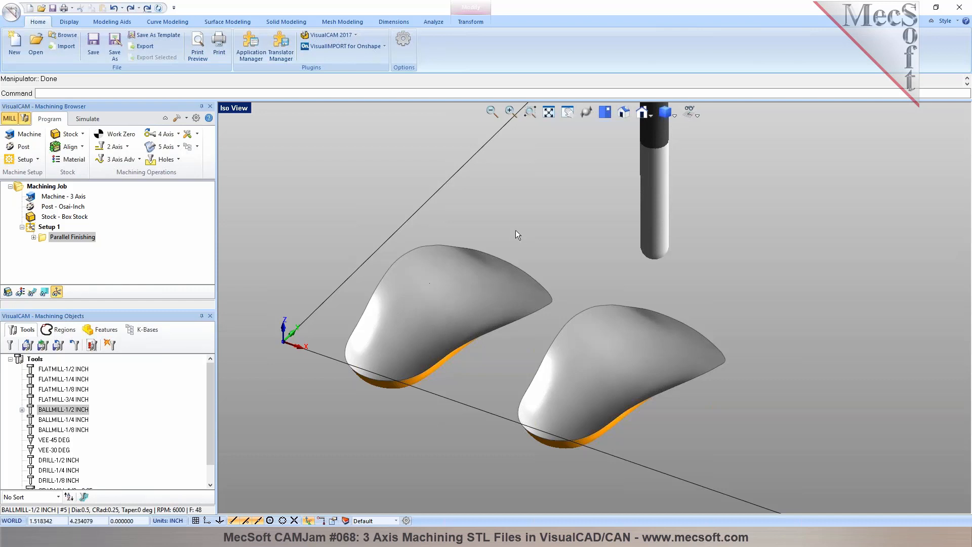
{"action": "middle_click_drag", "start_coordinate": [438, 278], "coordinate": [531, 397]}
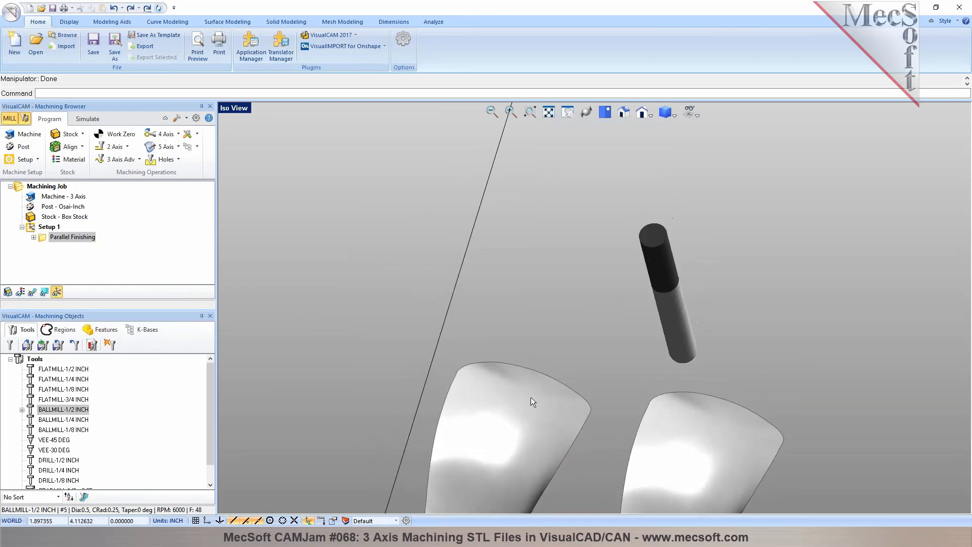
{"action": "scroll", "coordinate": [530, 397], "scroll_direction": "up", "scroll_amount": 2}
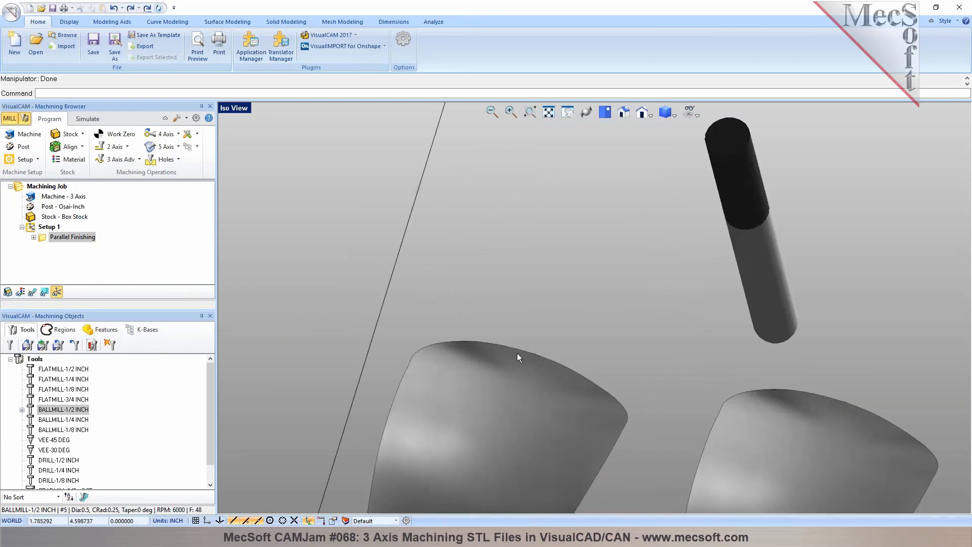
{"action": "middle_click_drag", "start_coordinate": [510, 351], "coordinate": [458, 335]}
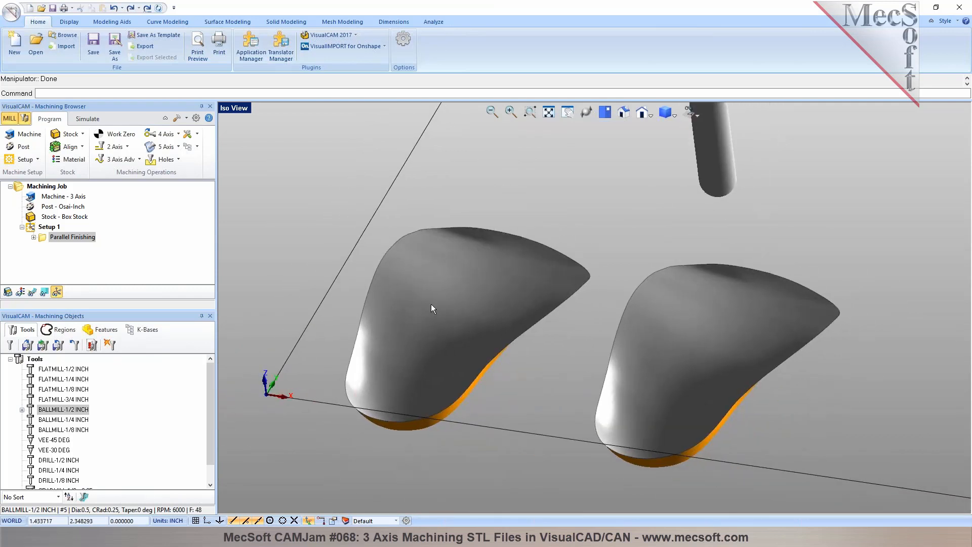
{"action": "left_click", "coordinate": [436, 263]}
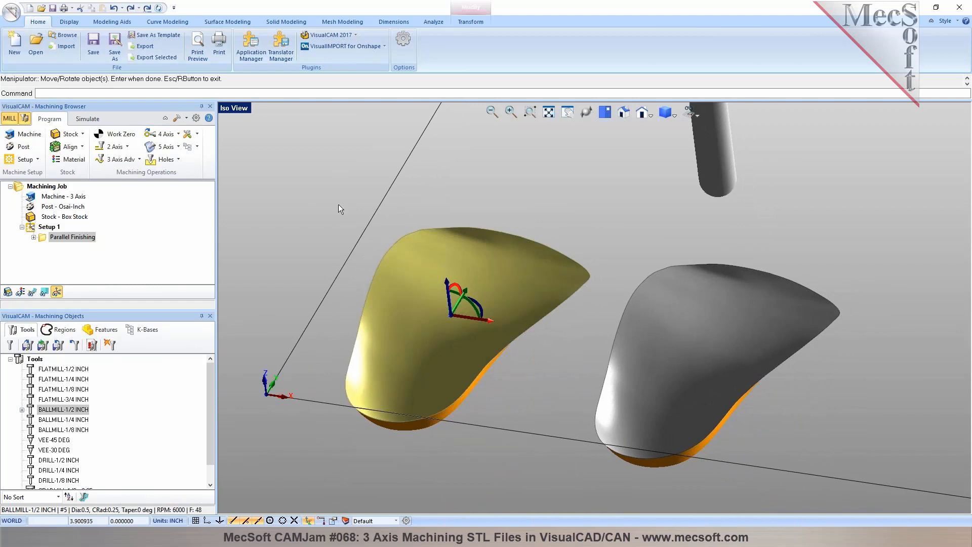
{"action": "key", "text": "Return"}
{"action": "left_click", "coordinate": [463, 309]}
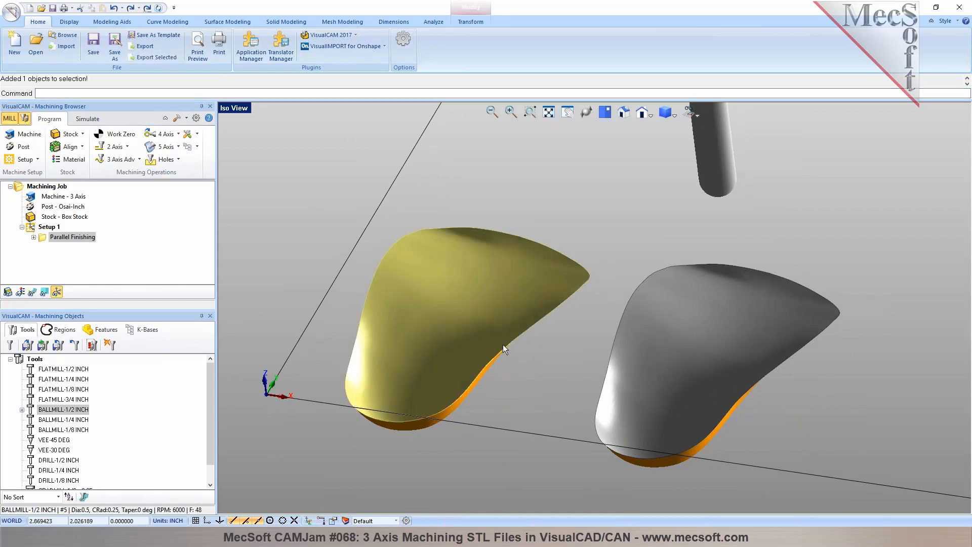
{"action": "left_click", "coordinate": [171, 22]}
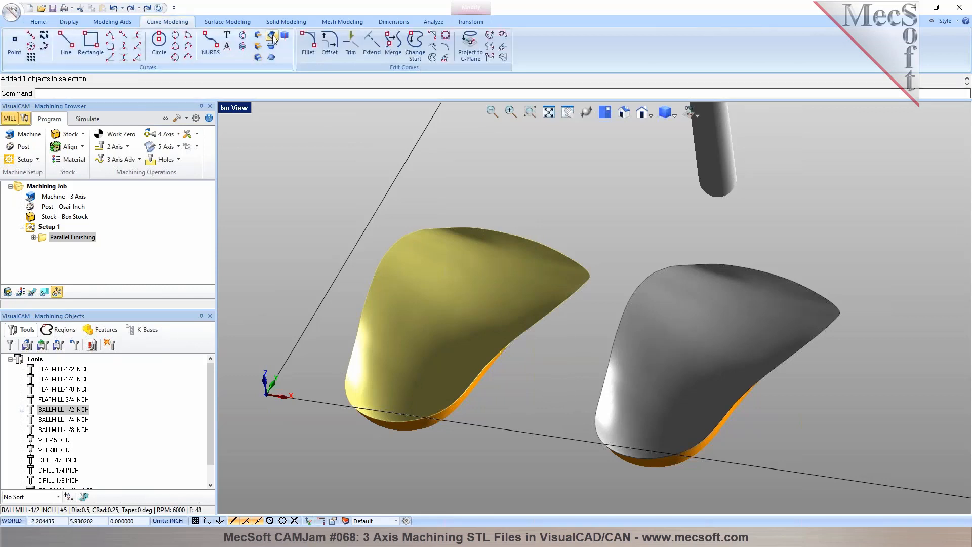
{"action": "left_click", "coordinate": [271, 36]}
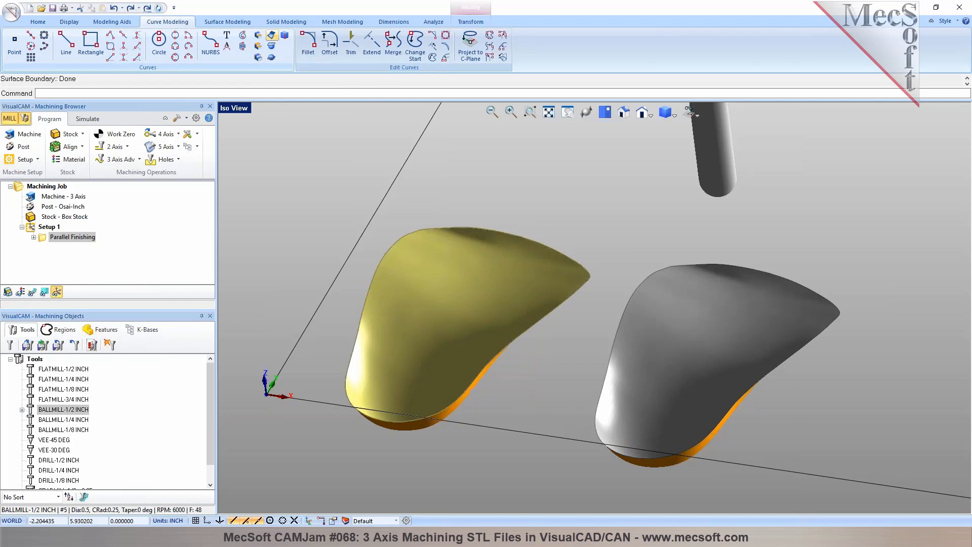
- Select the extracted boundary curve and start a 2 Axis Engraving operation that uses it as the machining region
{"action": "scroll", "coordinate": [412, 238], "scroll_direction": "up", "scroll_amount": 3}
{"action": "scroll", "coordinate": [412, 238], "scroll_direction": "up", "scroll_amount": 2}
{"action": "left_click", "coordinate": [409, 230]}
{"action": "left_click", "coordinate": [432, 273]}
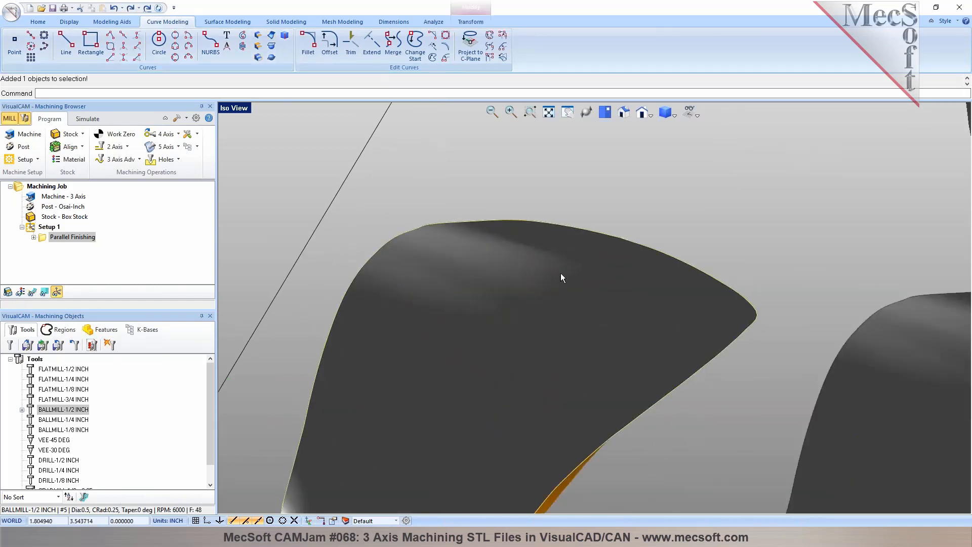
{"action": "scroll", "coordinate": [561, 273], "scroll_direction": "down", "scroll_amount": 2}
{"action": "mouse_move", "coordinate": [650, 305]}
{"action": "middle_mouse_down"}
{"action": "mouse_move", "coordinate": [609, 312]}
{"action": "mouse_move", "coordinate": [644, 304]}
{"action": "middle_mouse_up"}
{"action": "scroll", "coordinate": [644, 303], "scroll_direction": "down", "scroll_amount": 3}
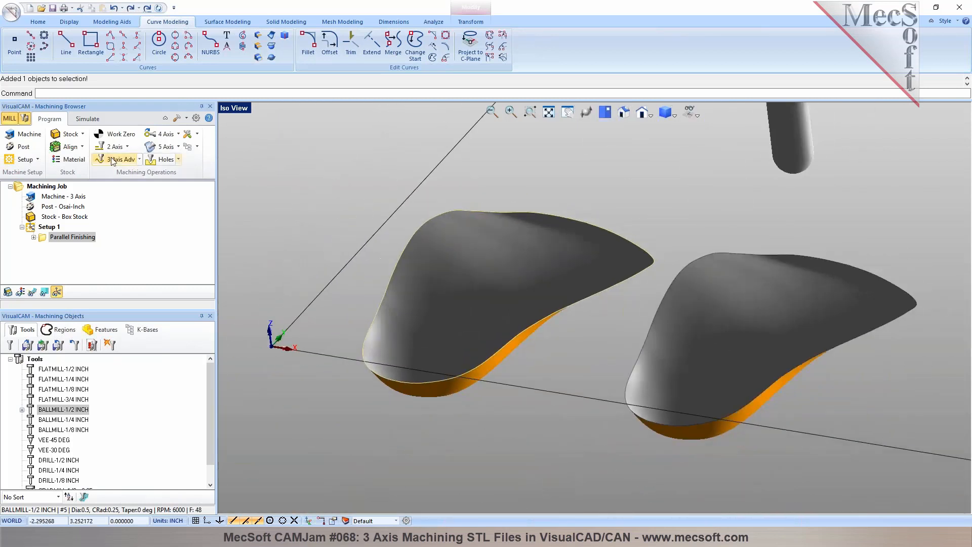
{"action": "left_click", "coordinate": [111, 147]}
{"action": "left_click", "coordinate": [147, 198]}
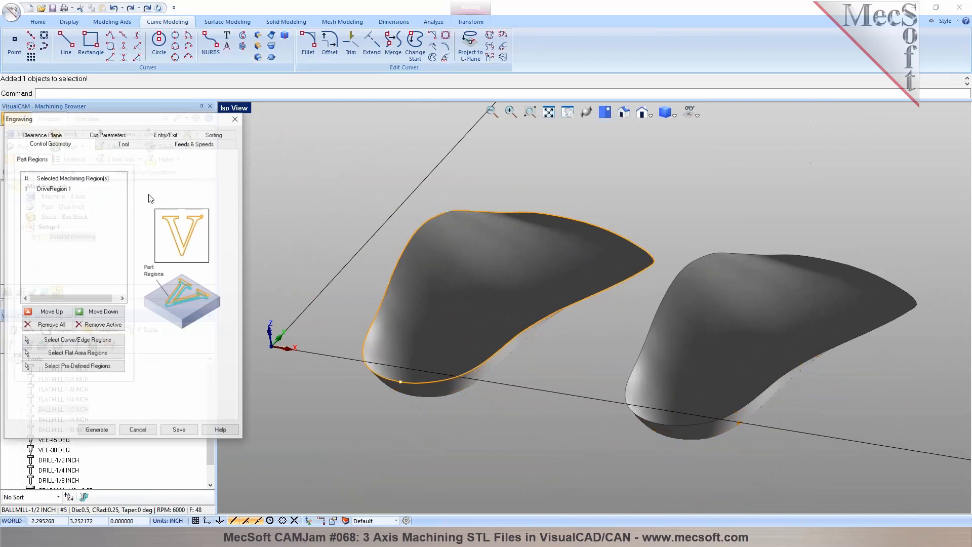
{"action": "left_click", "coordinate": [69, 190]}
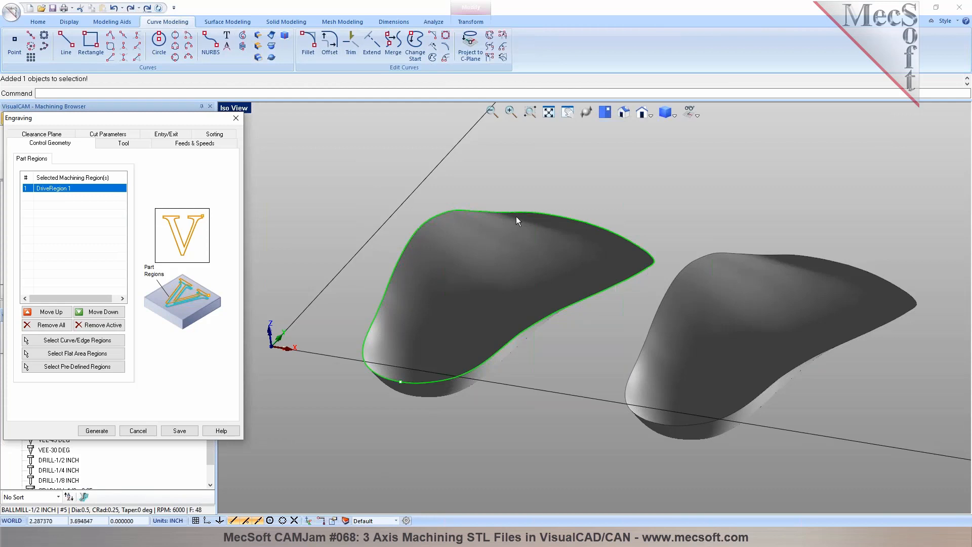
- Generate the Engraving toolpath with the BALLMILL-1/2 INCH tool and show it in the simulation view
{"action": "left_click", "coordinate": [123, 144]}
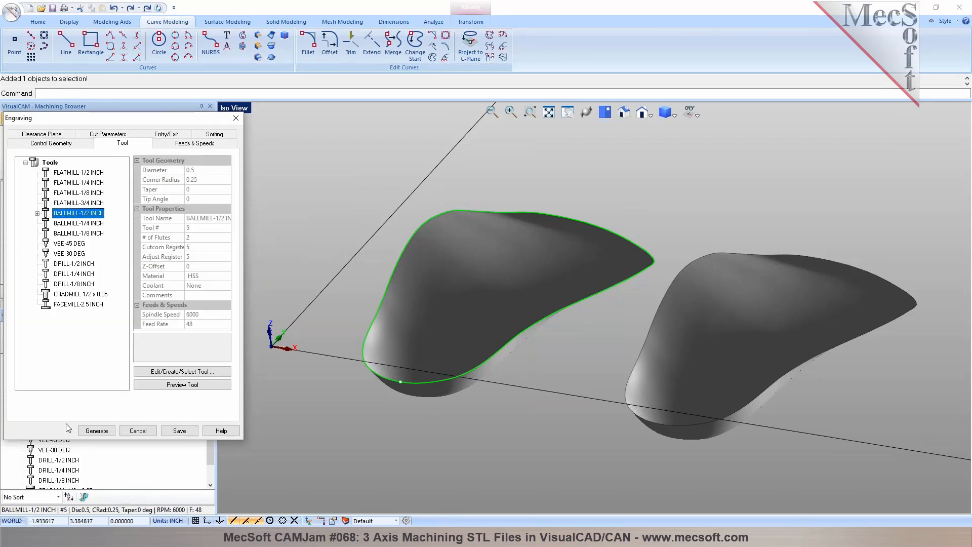
{"action": "left_click", "coordinate": [96, 431]}
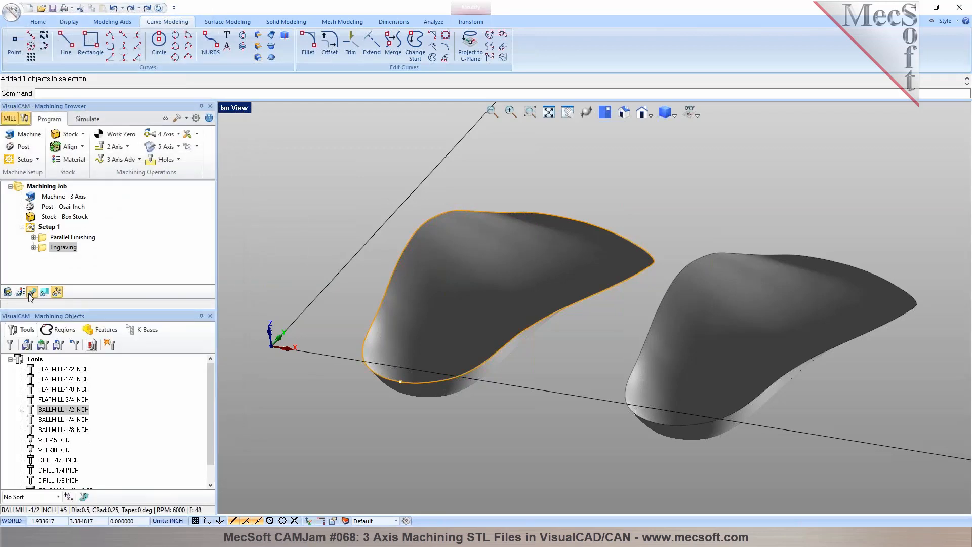
{"action": "left_click", "coordinate": [88, 120]}
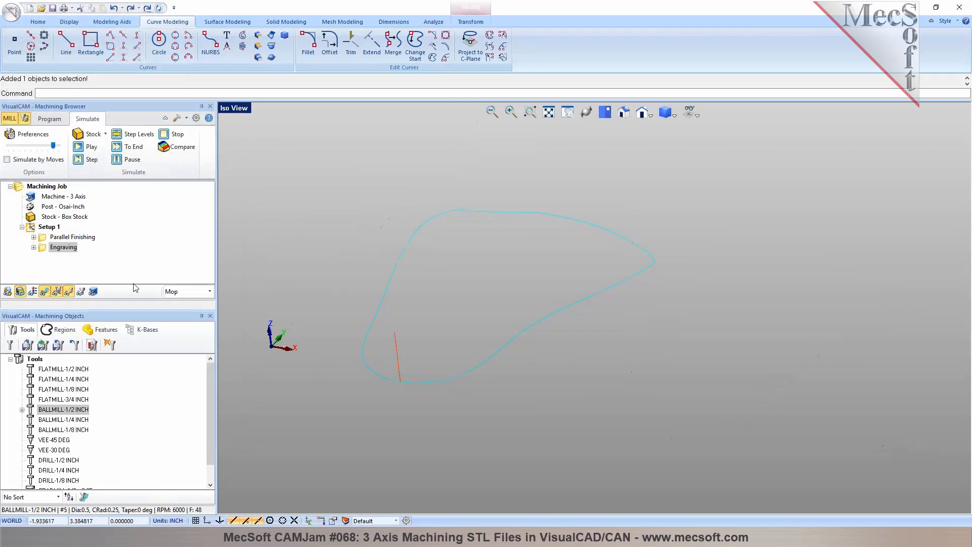
- Set the Engraving operation's simulation color to teal in its machining operation properties
{"action": "right_click", "coordinate": [61, 249]}
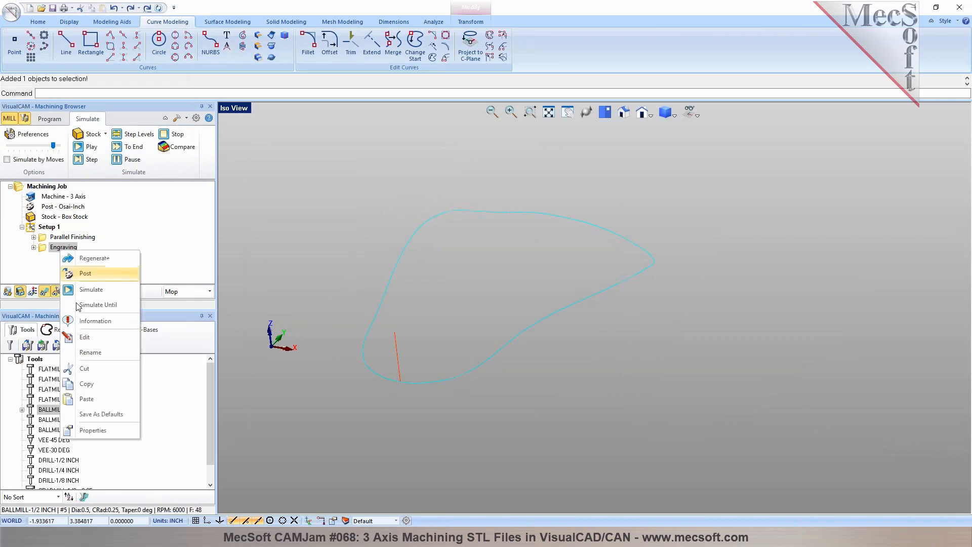
{"action": "left_click", "coordinate": [102, 431]}
{"action": "left_click", "coordinate": [555, 216]}
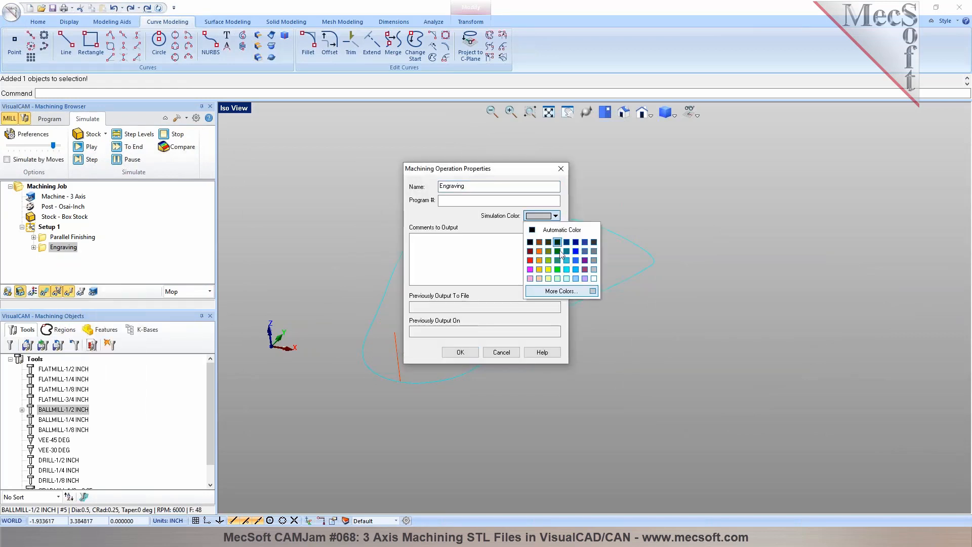
{"action": "left_click", "coordinate": [576, 252]}
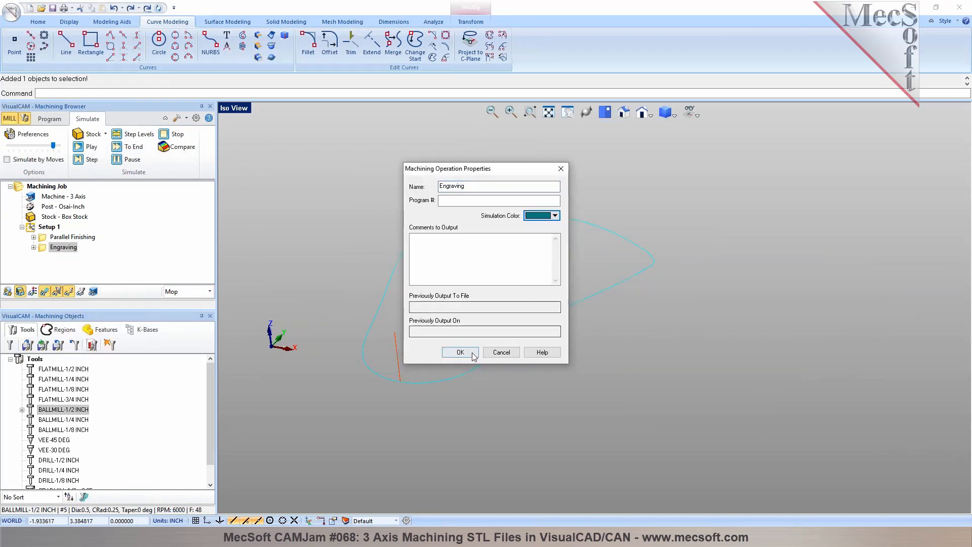
{"action": "left_click", "coordinate": [460, 352]}
- Simulate the Engraving operation on the stock at the slowest speed and inspect the cut around the first pocket
{"action": "left_click_drag", "start_coordinate": [53, 145], "coordinate": [7, 146]}
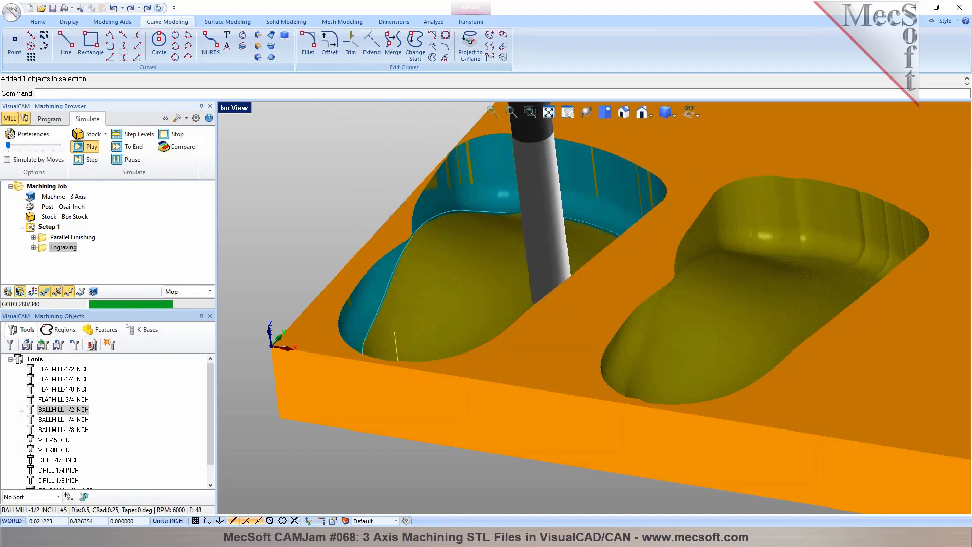
{"action": "scroll", "coordinate": [573, 308], "scroll_direction": "up", "scroll_amount": 5}
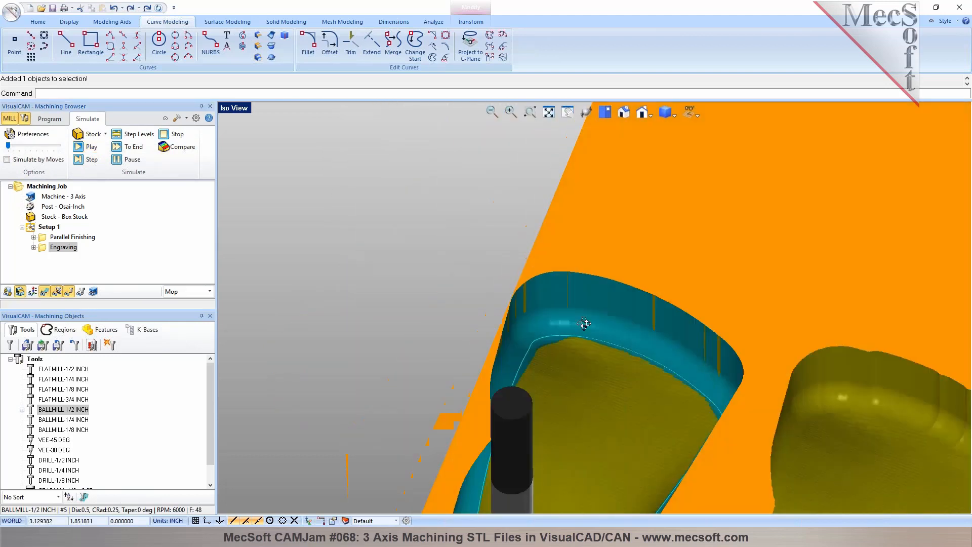
{"action": "middle_click_drag", "start_coordinate": [582, 326], "coordinate": [577, 319]}
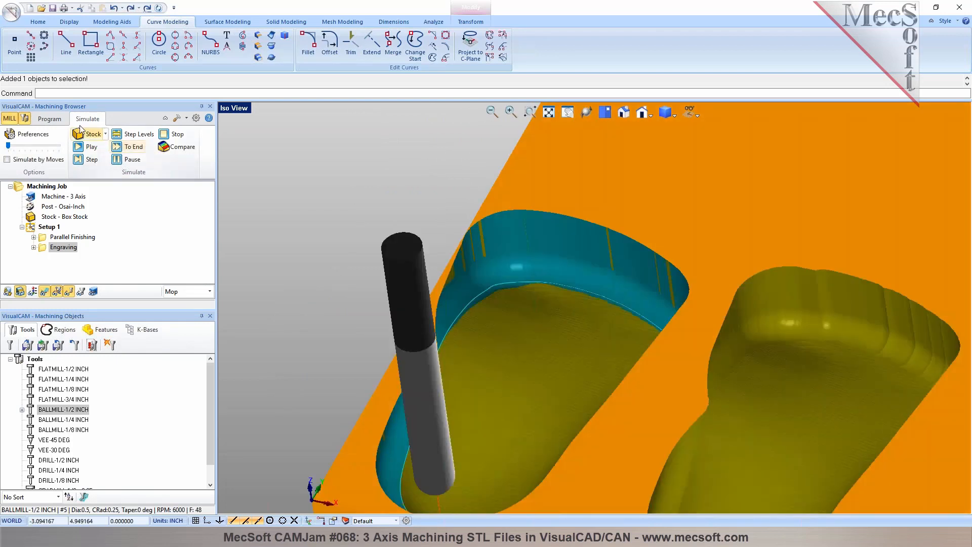
- Hide the simulated stock and replay the Engraving toolpath against the part models
{"action": "left_click", "coordinate": [57, 120]}
{"action": "middle_click_drag", "start_coordinate": [526, 357], "coordinate": [539, 295]}
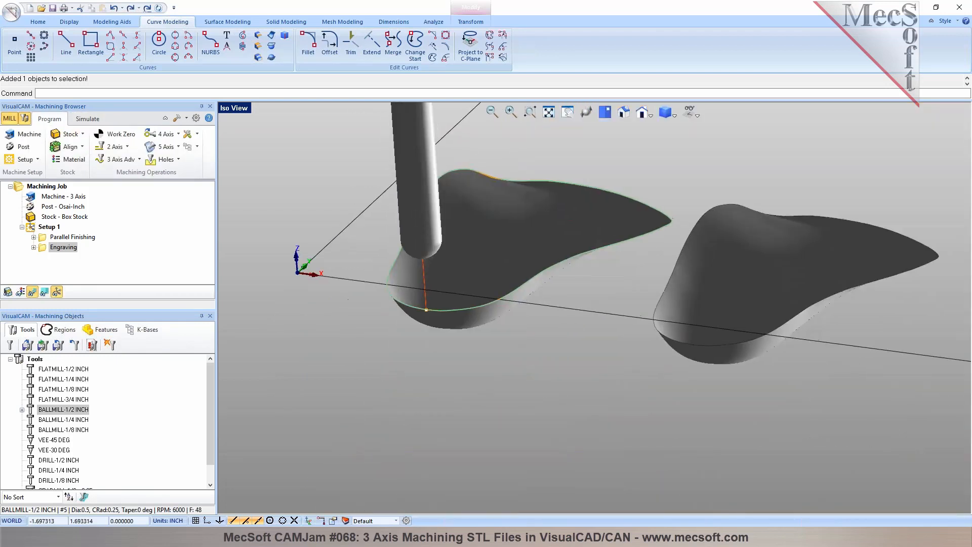
{"action": "left_click", "coordinate": [87, 119]}
{"action": "left_click", "coordinate": [19, 290]}
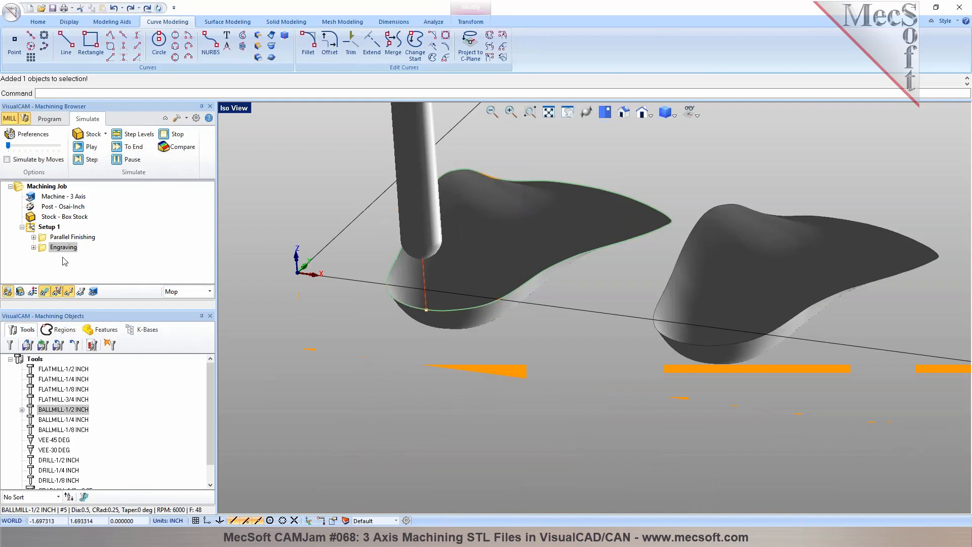
{"action": "left_click", "coordinate": [81, 150]}
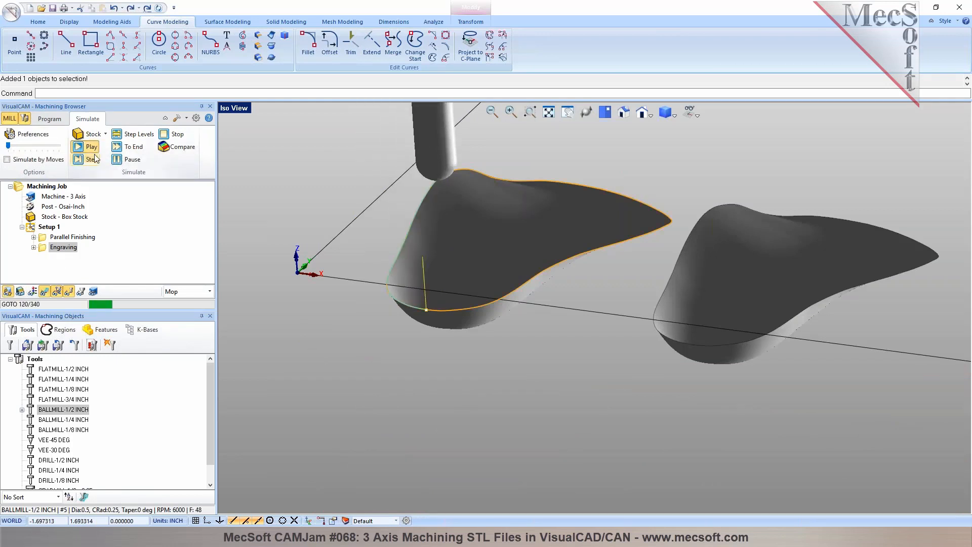
{"action": "mouse_move", "coordinate": [534, 289]}
{"action": "middle_mouse_down"}
{"action": "mouse_move", "coordinate": [489, 305]}
{"action": "mouse_move", "coordinate": [537, 291]}
{"action": "middle_mouse_up"}
{"action": "left_click", "coordinate": [90, 147]}
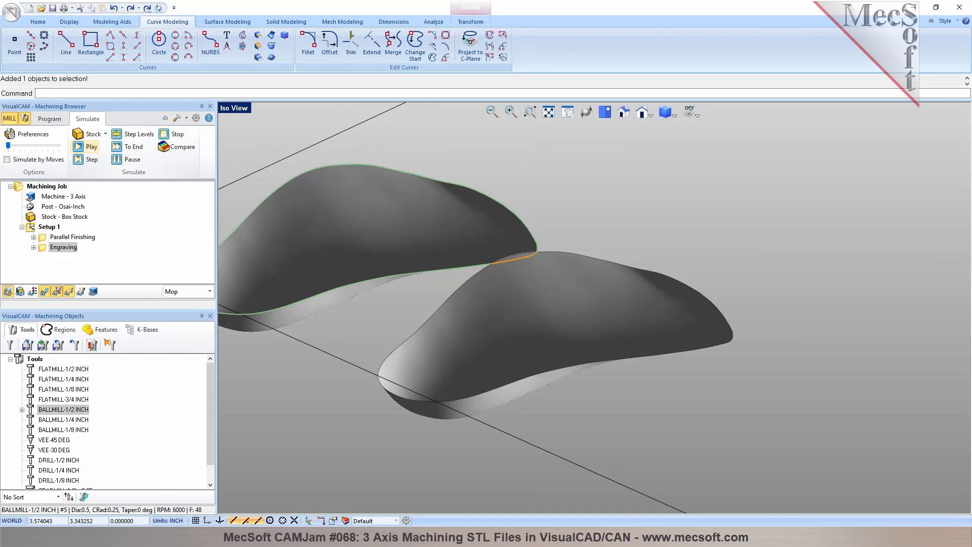
{"action": "scroll", "coordinate": [592, 312], "scroll_direction": "down", "scroll_amount": 2}
{"action": "middle_click_drag", "start_coordinate": [591, 313], "coordinate": [531, 325]}
{"action": "scroll", "coordinate": [373, 232], "scroll_direction": "up", "scroll_amount": 2}
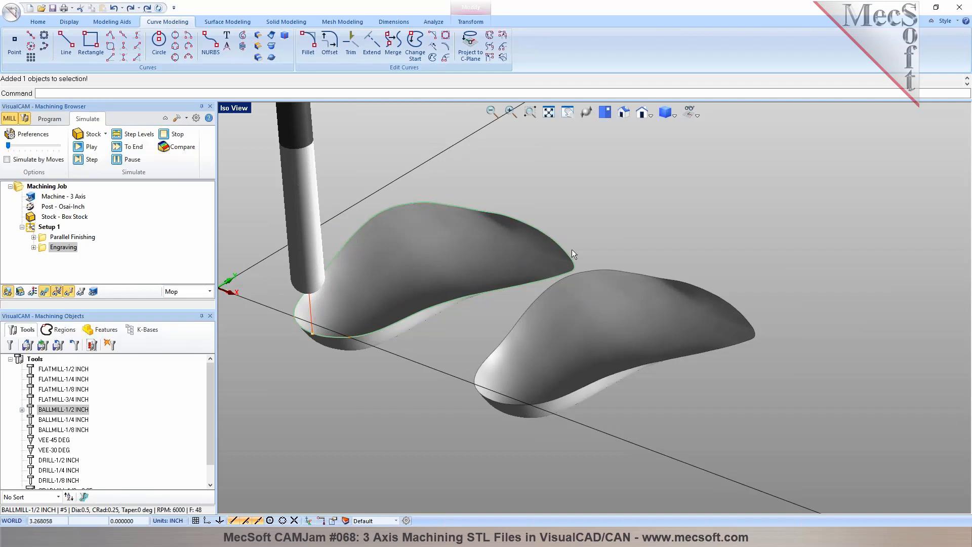
- Generate a 3 Axis Curve Machining toolpath on the selected boundary curve, using the On cut type
{"action": "left_click", "coordinate": [45, 119]}
{"action": "left_click", "coordinate": [115, 159]}
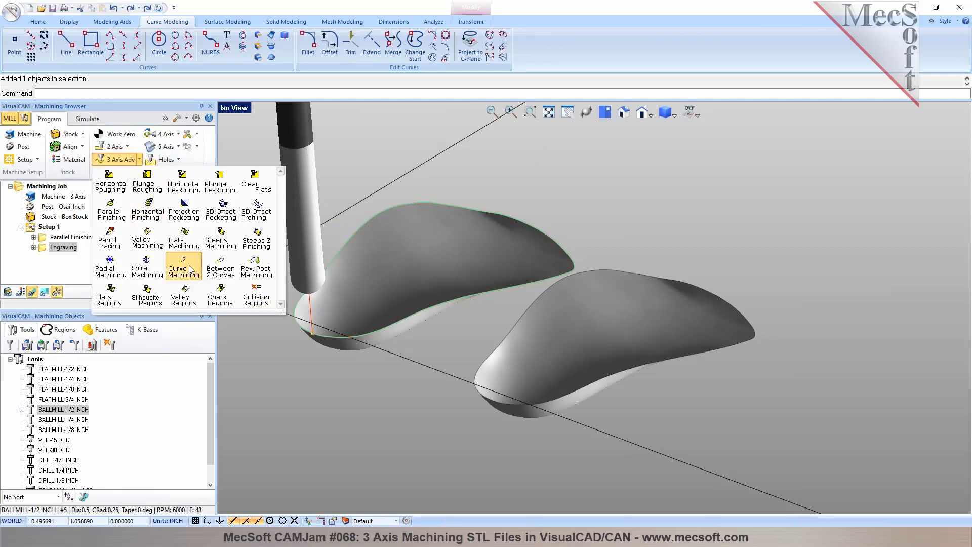
{"action": "left_click", "coordinate": [184, 272]}
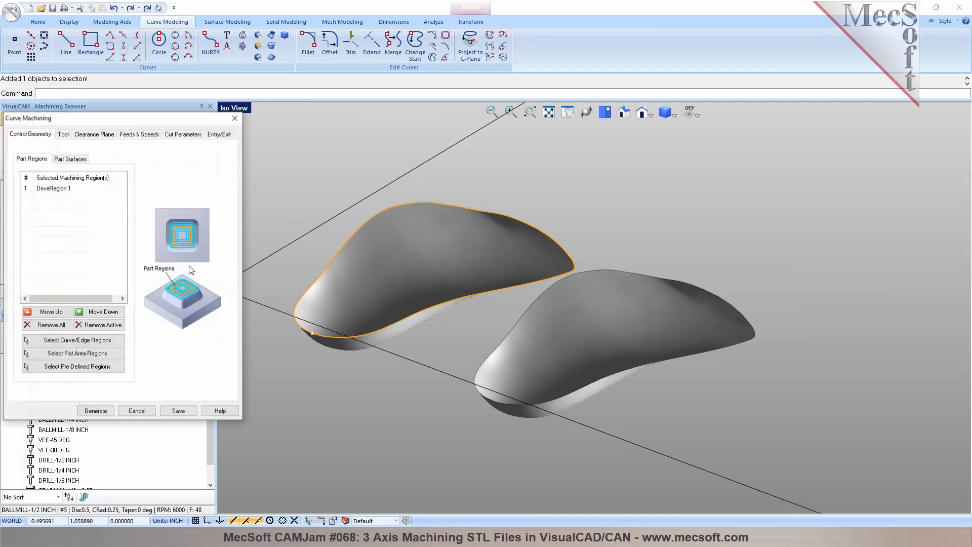
{"action": "left_click", "coordinate": [63, 134]}
{"action": "left_click", "coordinate": [197, 135]}
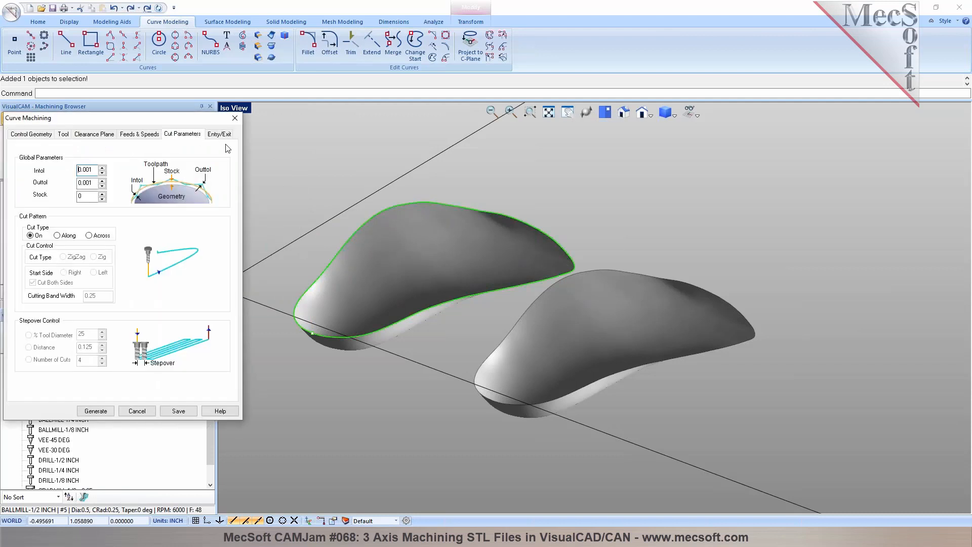
{"action": "left_click", "coordinate": [95, 410]}
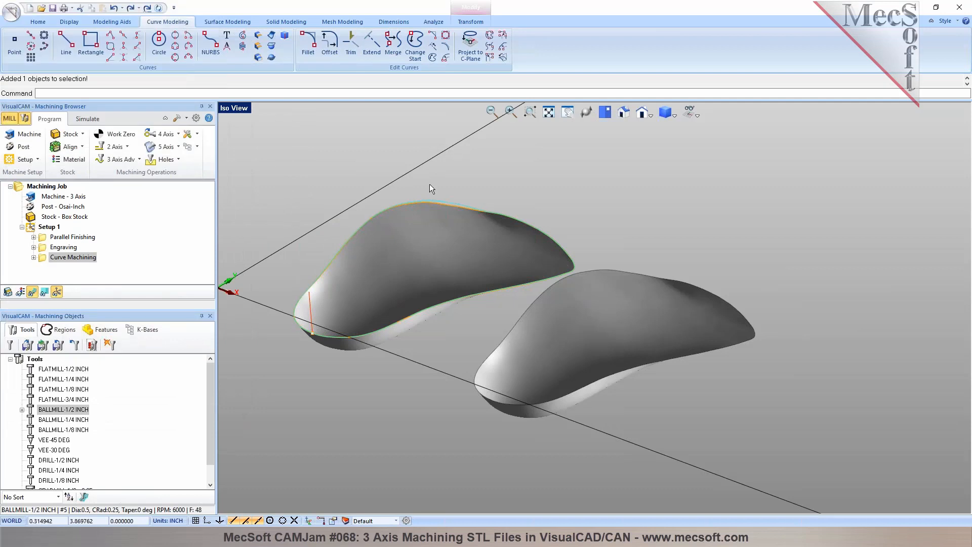
- Compare the Curve Machining and Engraving toolpaths up close along the first part's upper edge
{"action": "scroll", "coordinate": [430, 183], "scroll_direction": "up", "scroll_amount": 5}
{"action": "scroll", "coordinate": [507, 187], "scroll_direction": "up", "scroll_amount": 3}
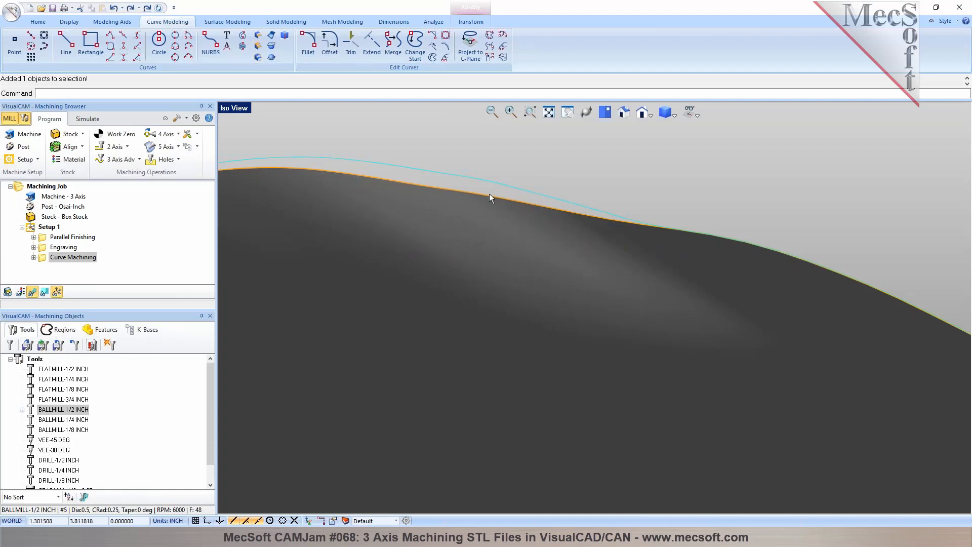
{"action": "left_click", "coordinate": [55, 247]}
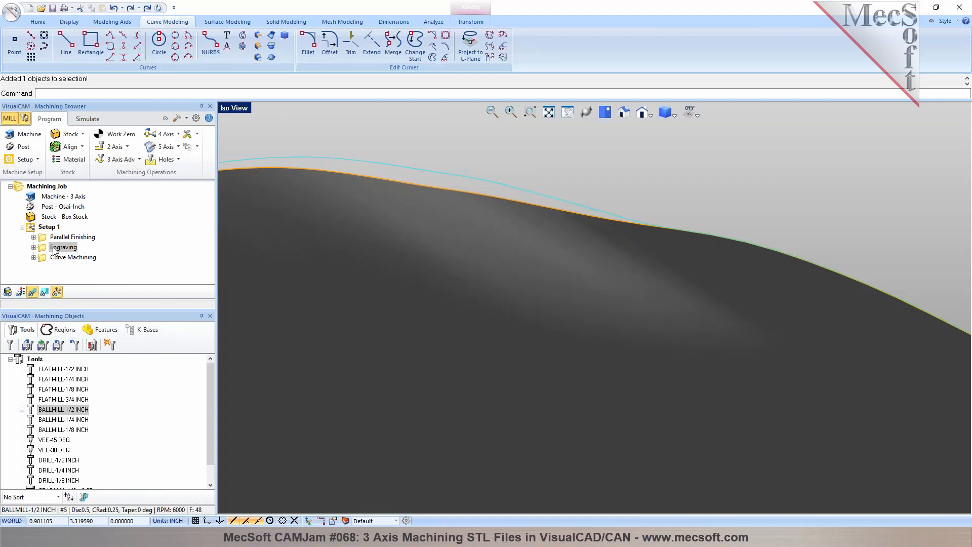
{"action": "left_click", "coordinate": [56, 257]}
- Move Curve Machining ahead of Engraving in Setup 1 and simulate it over the part
{"action": "left_click_drag", "start_coordinate": [43, 259], "coordinate": [53, 243]}
{"action": "left_click", "coordinate": [88, 119]}
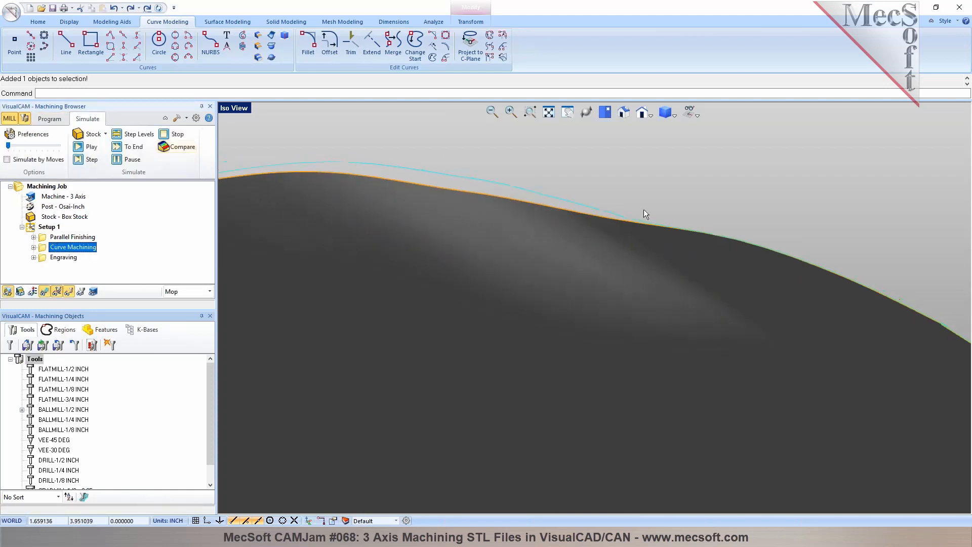
{"action": "scroll", "coordinate": [643, 209], "scroll_direction": "down", "scroll_amount": 5}
{"action": "left_click", "coordinate": [86, 148]}
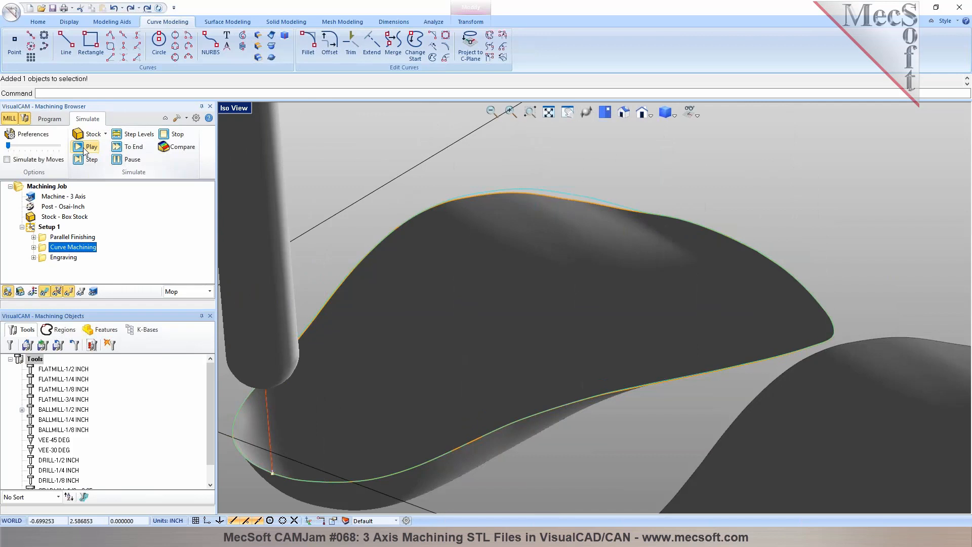
- Move Engraving back ahead of Curve Machining in Setup 1 and simulate the Engraving toolpath
{"action": "left_click_drag", "start_coordinate": [55, 258], "coordinate": [60, 244]}
{"action": "left_click", "coordinate": [92, 148]}
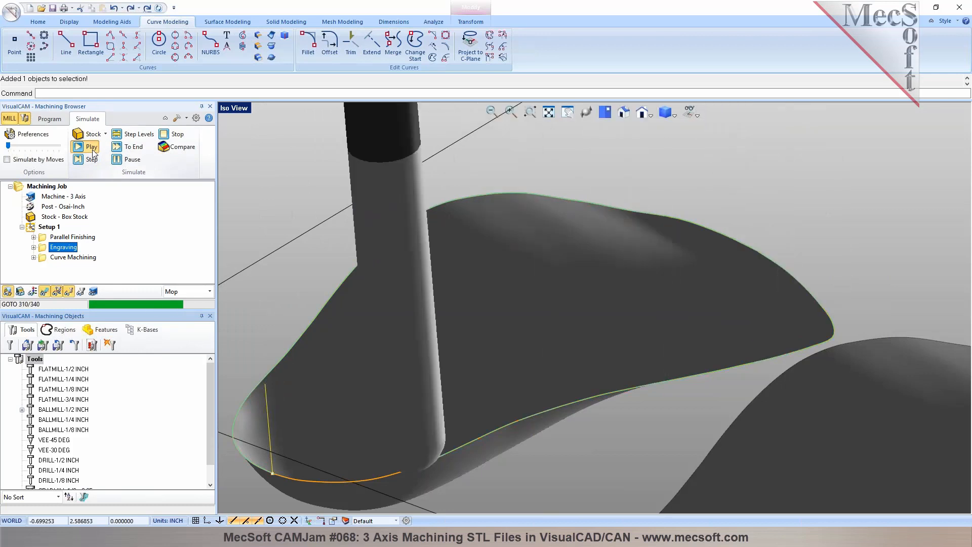
{"action": "scroll", "coordinate": [499, 247], "scroll_direction": "down", "scroll_amount": 2}
{"action": "middle_click_drag", "start_coordinate": [498, 248], "coordinate": [456, 266]}
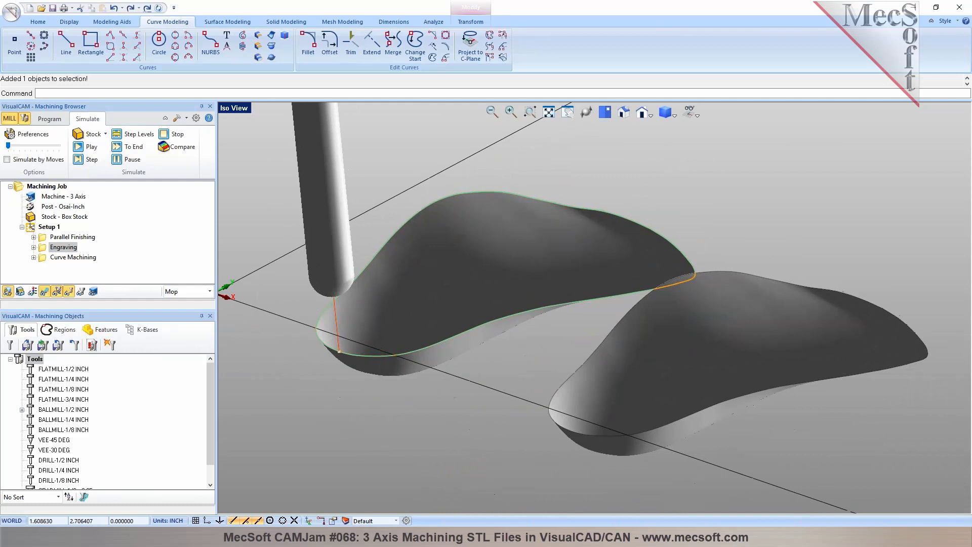
- Review the Curve Machining, Engraving and Parallel Finishing toolpaths one after another on the parts
{"action": "left_click", "coordinate": [74, 257]}
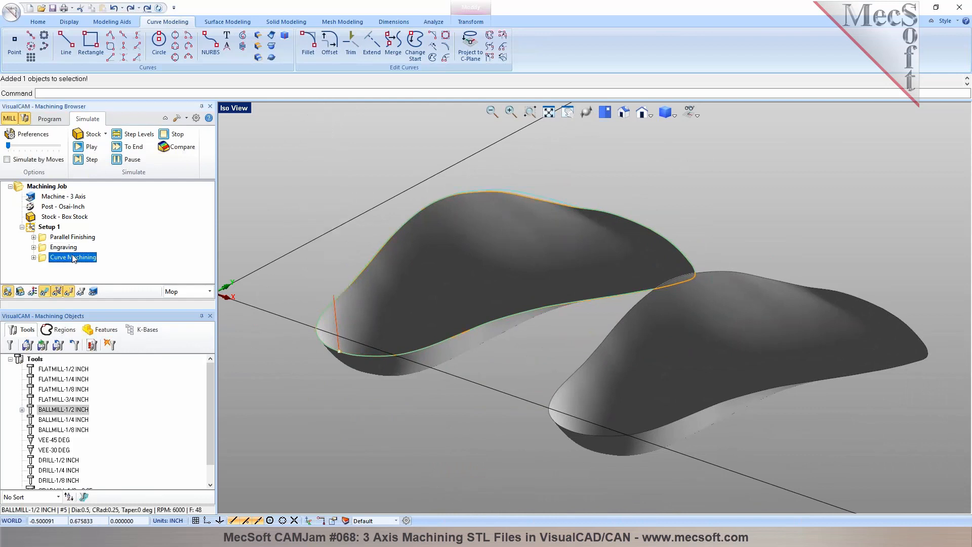
{"action": "left_click", "coordinate": [67, 250]}
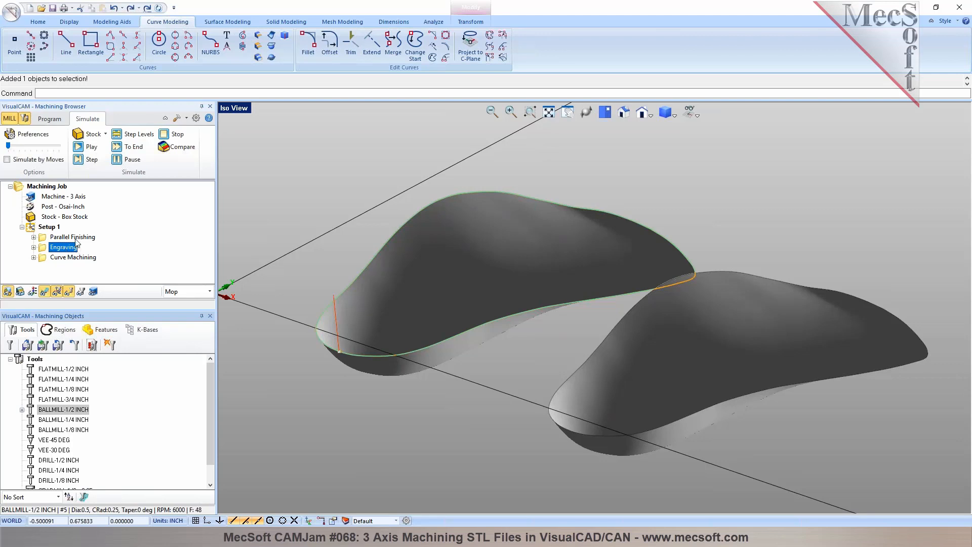
{"action": "left_click", "coordinate": [78, 238]}
{"action": "middle_click_drag", "start_coordinate": [374, 299], "coordinate": [430, 331]}
{"action": "scroll", "coordinate": [397, 307], "scroll_direction": "down", "scroll_amount": 5}
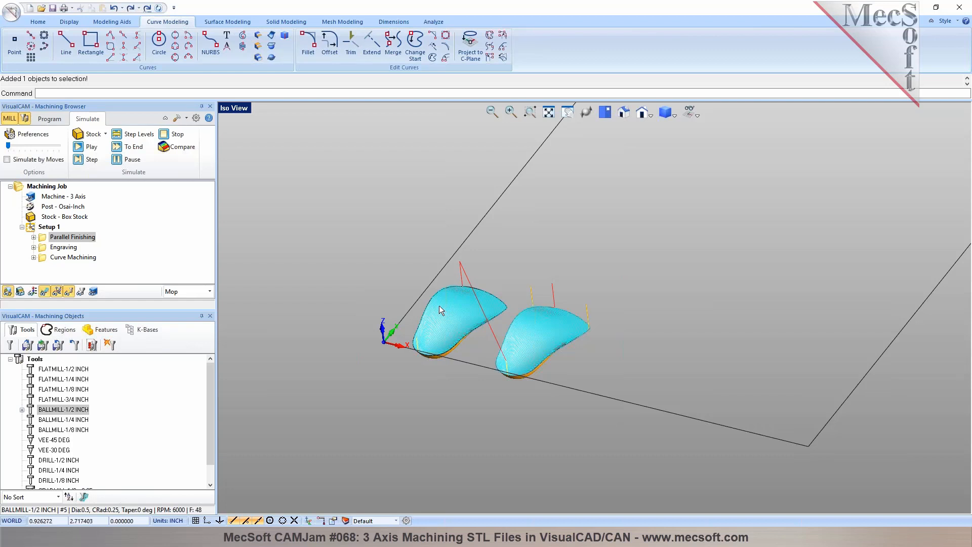
- Check which part surfaces the Parallel Finishing operation uses, and leave its settings unchanged
{"action": "double_click", "coordinate": [44, 238]}
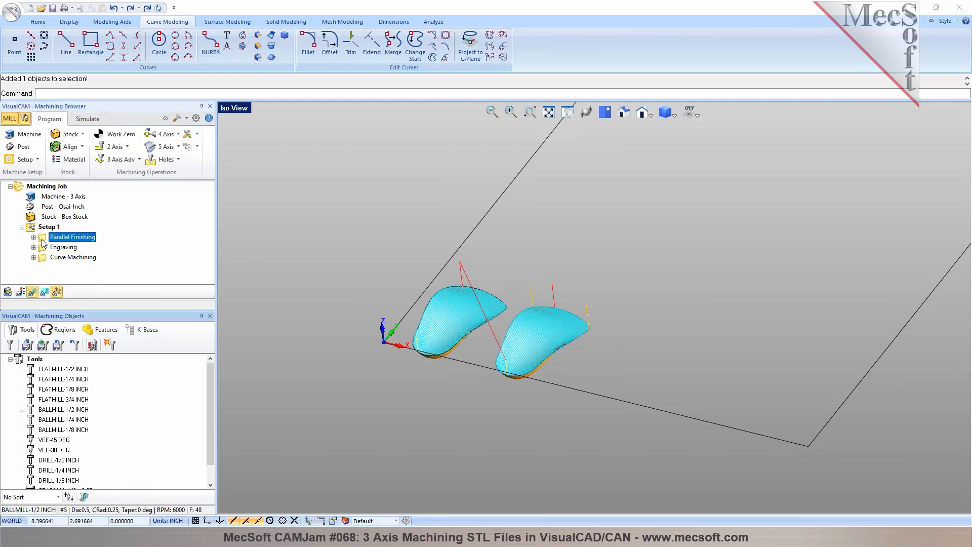
{"action": "left_click", "coordinate": [91, 159]}
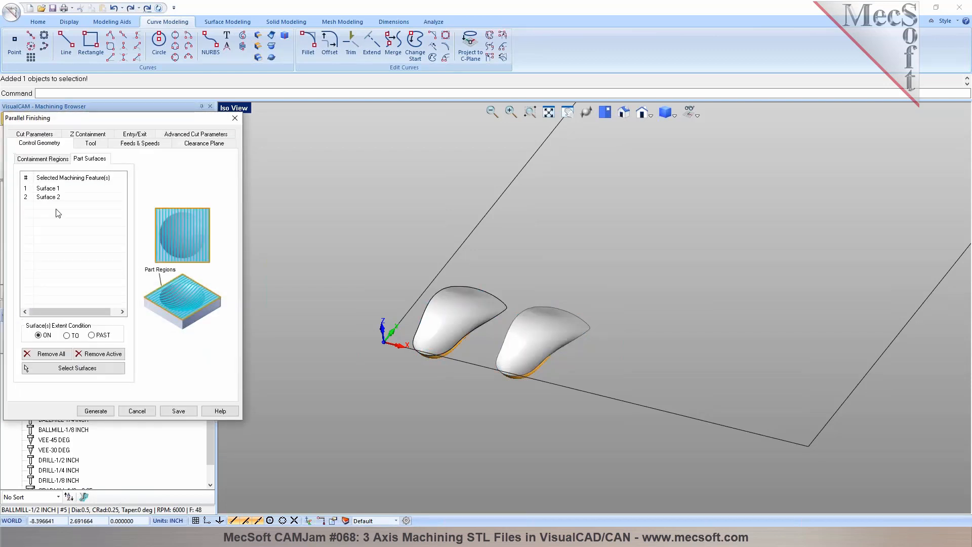
{"action": "left_click", "coordinate": [48, 197]}
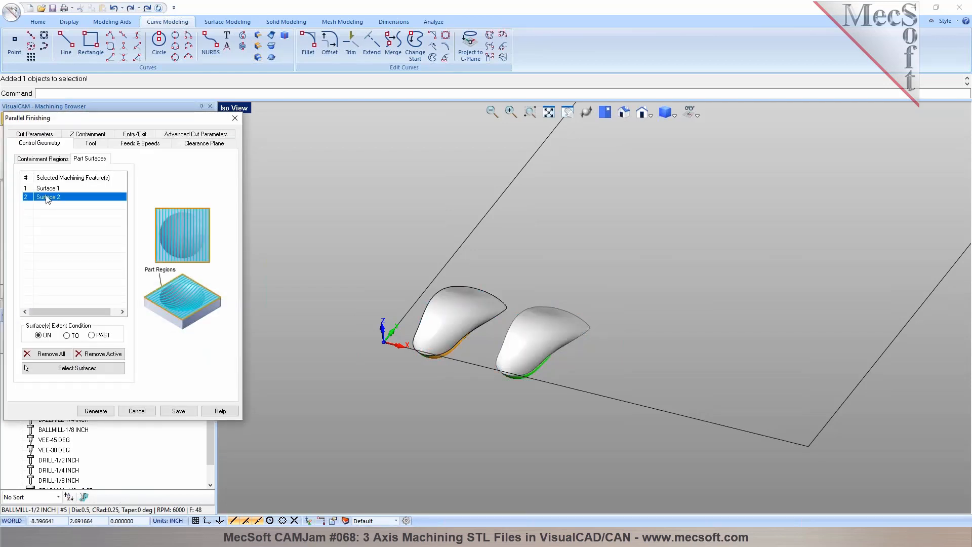
{"action": "left_click", "coordinate": [137, 411]}
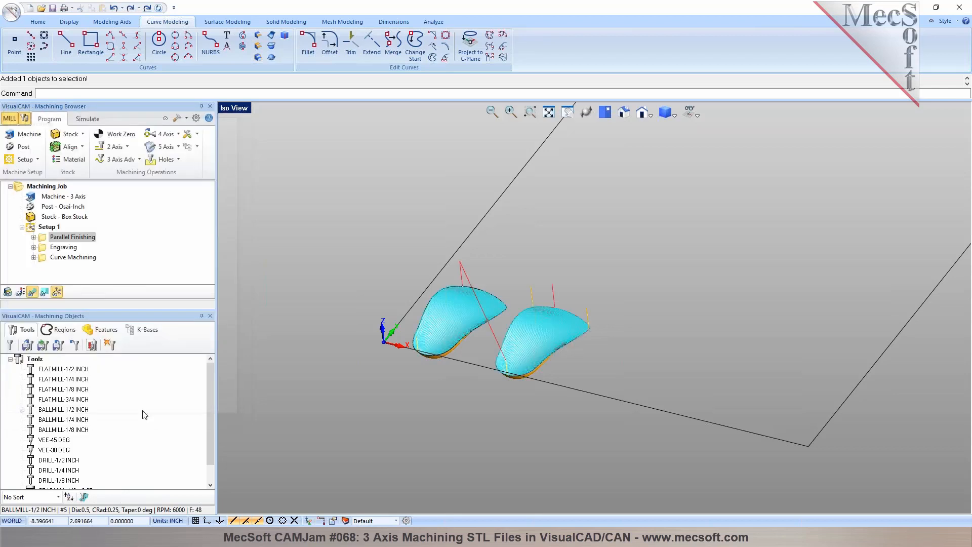
- Extract the second part's surface boundary curve and regenerate Engraving with it added as a machining region
{"action": "left_click", "coordinate": [536, 333]}
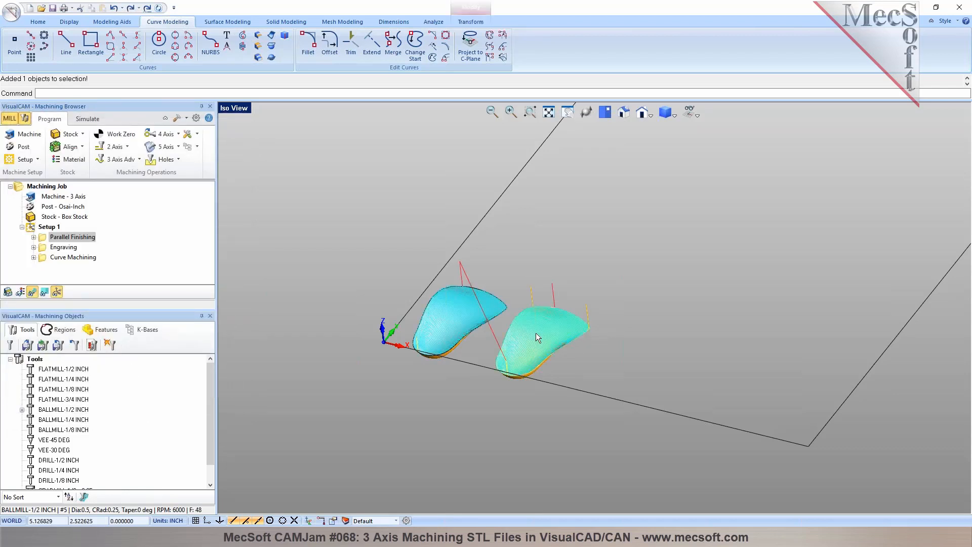
{"action": "left_click", "coordinate": [271, 46]}
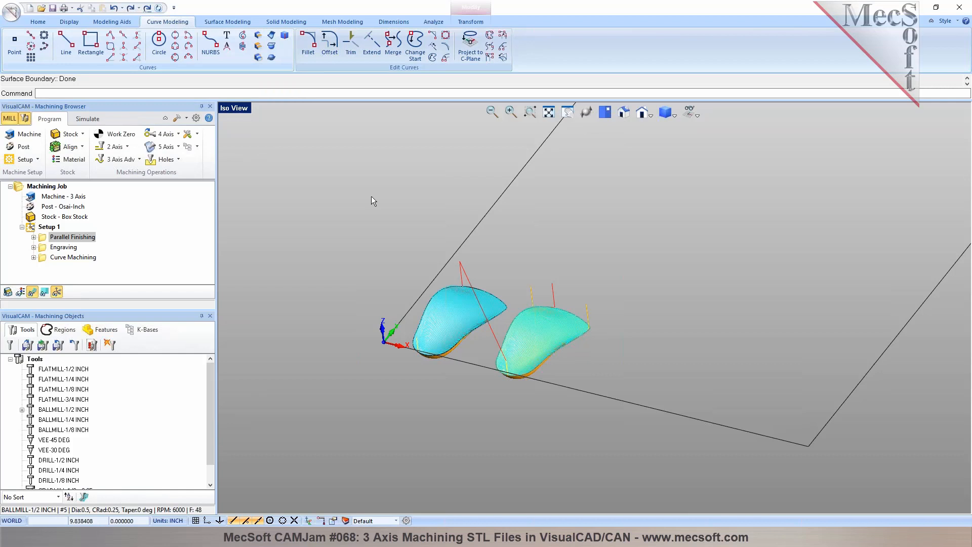
{"action": "double_click", "coordinate": [60, 247]}
{"action": "left_click", "coordinate": [73, 341]}
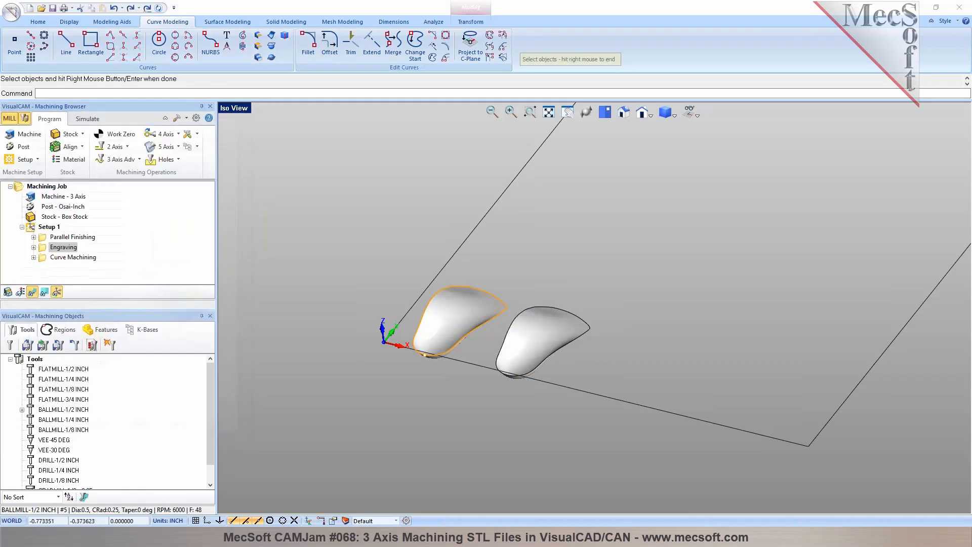
{"action": "left_click", "coordinate": [534, 307]}
{"action": "right_click", "coordinate": [536, 316]}
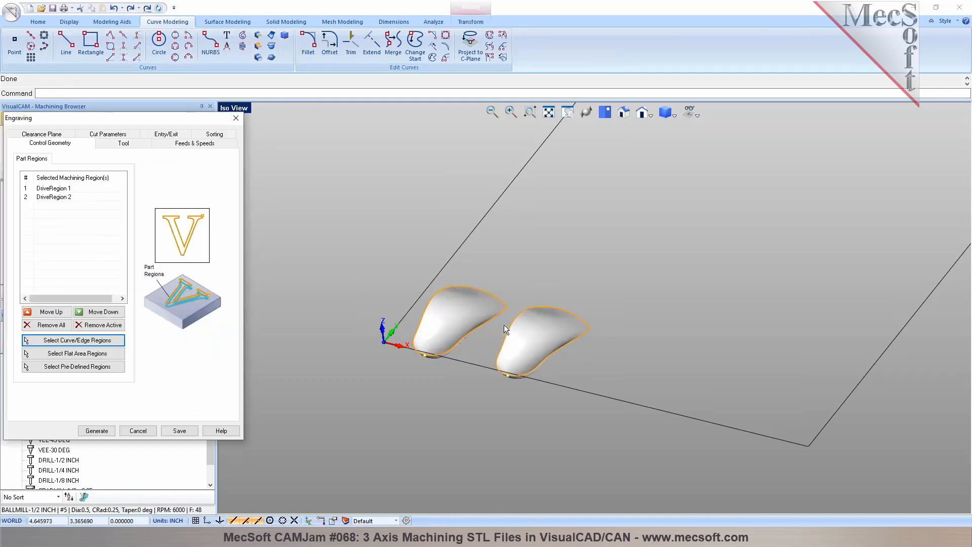
{"action": "left_click", "coordinate": [97, 431]}
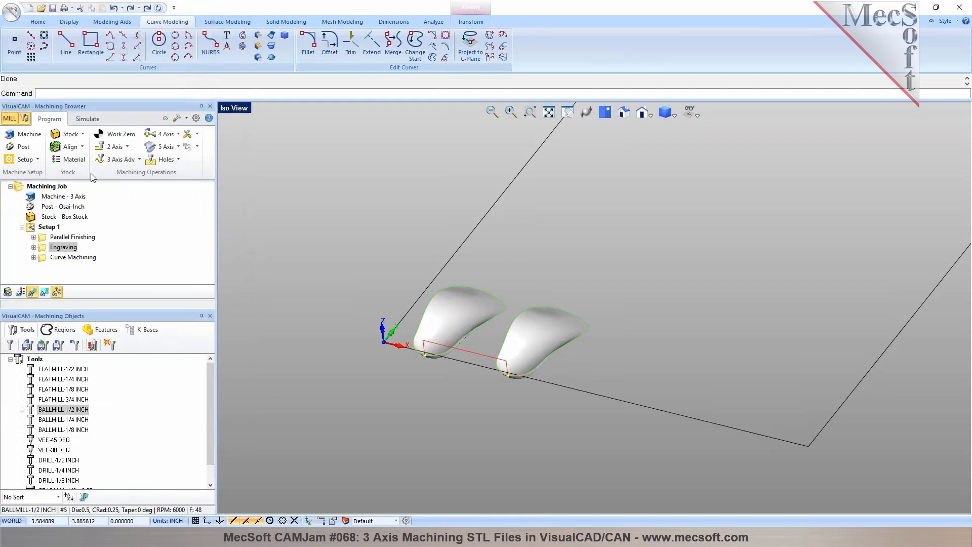
- Simulate the regenerated Engraving toolpath around the boundaries of both parts
{"action": "left_click", "coordinate": [88, 124]}
{"action": "left_click", "coordinate": [82, 147]}
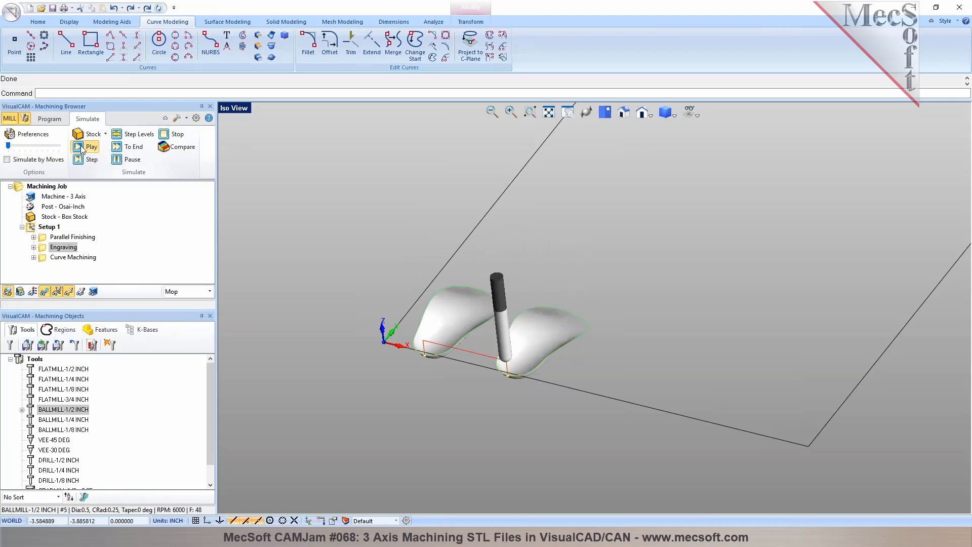
{"action": "scroll", "coordinate": [497, 335], "scroll_direction": "up", "scroll_amount": 2}
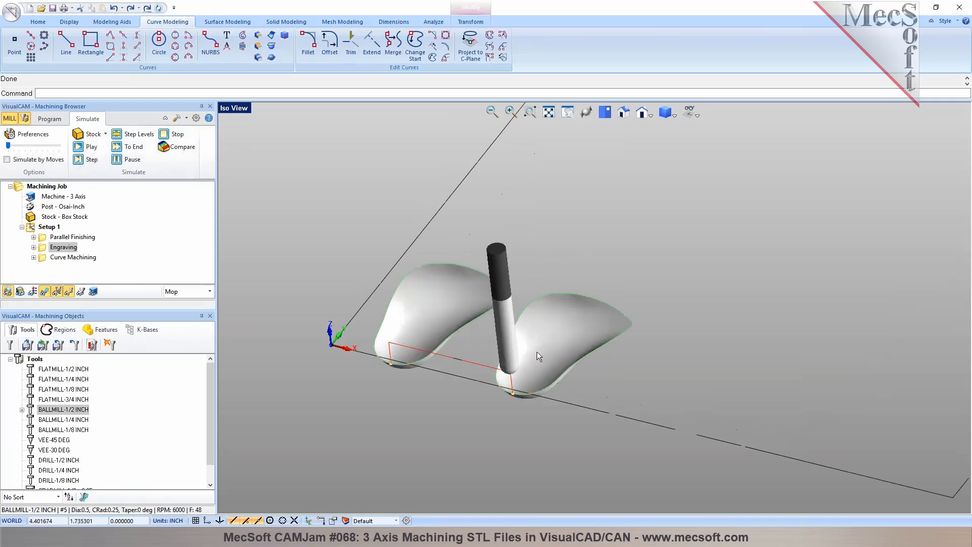
- Show the stock model and replay the Engraving simulation along the boundaries of both parts
{"action": "mouse_move", "coordinate": [568, 357]}
{"action": "middle_mouse_down"}
{"action": "mouse_move", "coordinate": [568, 343]}
{"action": "mouse_move", "coordinate": [566, 355]}
{"action": "middle_mouse_up"}
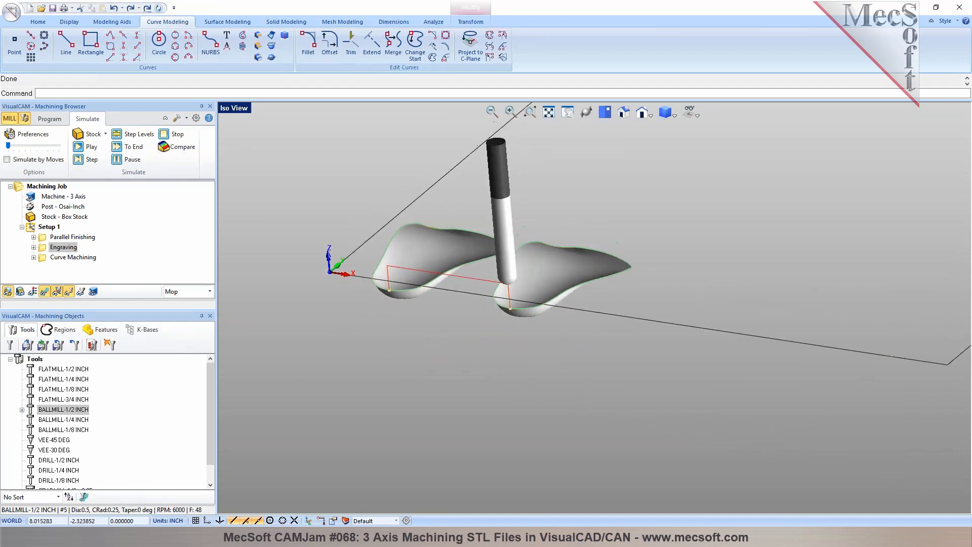
{"action": "scroll", "coordinate": [499, 305], "scroll_direction": "up", "scroll_amount": 4}
{"action": "scroll", "coordinate": [421, 280], "scroll_direction": "down", "scroll_amount": 6}
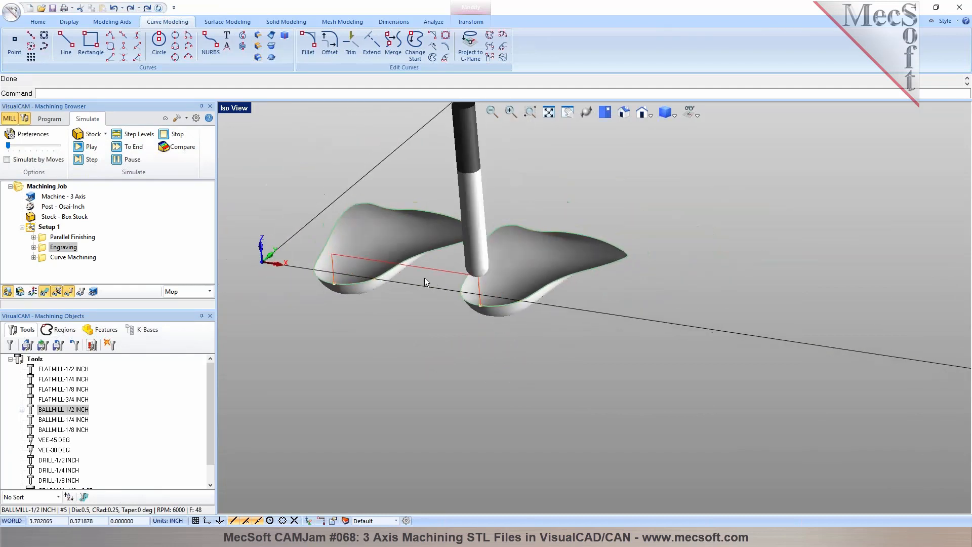
{"action": "left_click", "coordinate": [20, 292]}
{"action": "left_click", "coordinate": [9, 293]}
{"action": "middle_click_drag", "start_coordinate": [467, 294], "coordinate": [461, 314]}
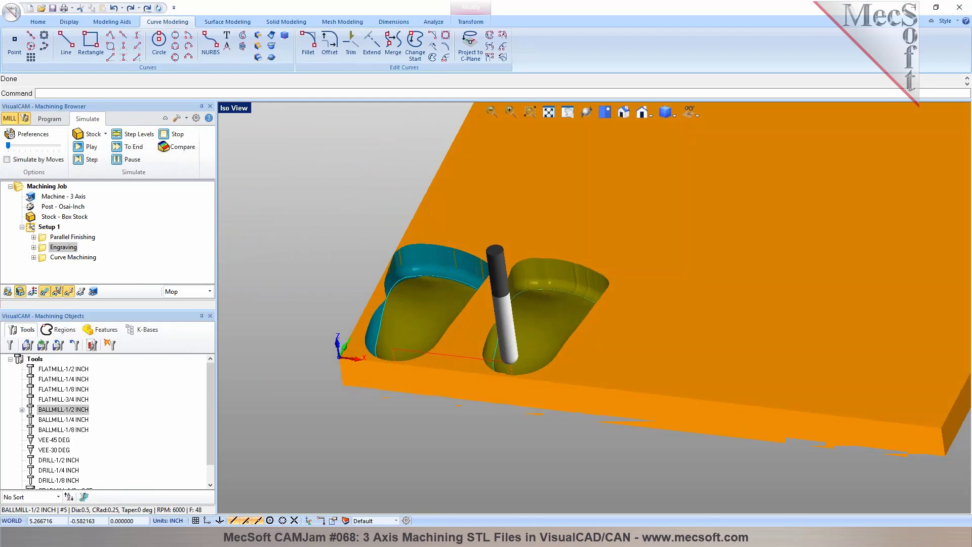
{"action": "left_click", "coordinate": [79, 147]}
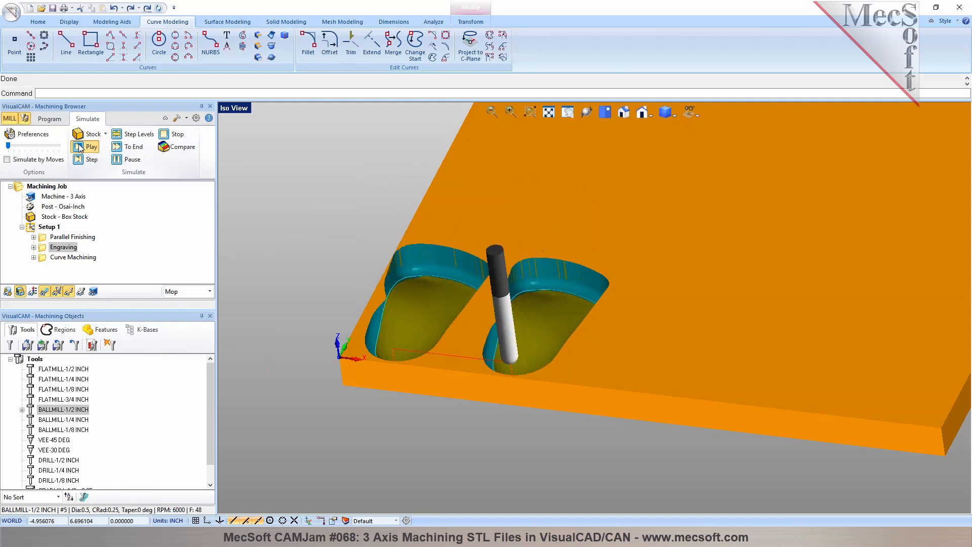
{"action": "scroll", "coordinate": [458, 280], "scroll_direction": "down", "scroll_amount": 3}
{"action": "middle_click_drag", "start_coordinate": [459, 284], "coordinate": [430, 290]}
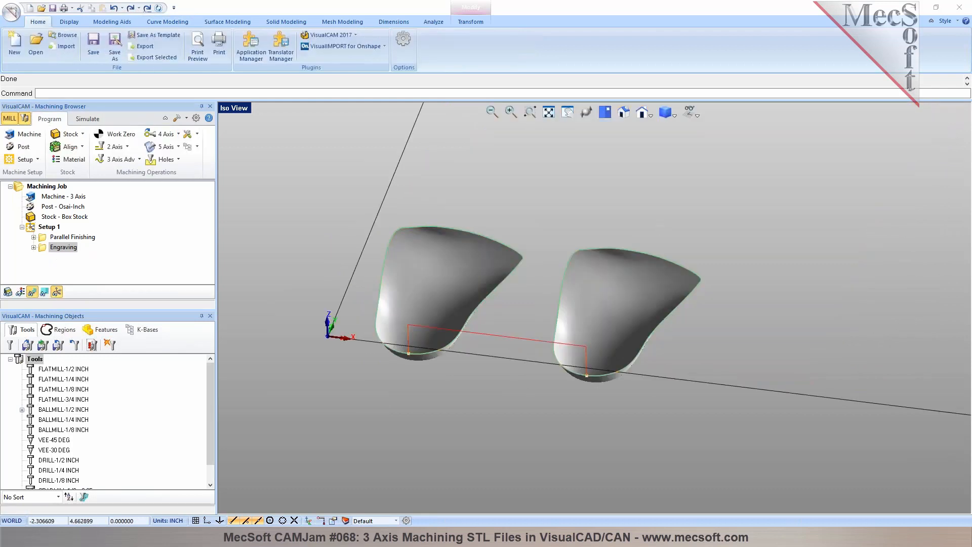
- Post Setup 1, containing Parallel Finishing and Engraving, with the Osai-Inch post to B2-B2-B2_RightTop_Setup 1.nc on the Desktop
{"action": "left_click", "coordinate": [68, 239]}
{"action": "left_click", "coordinate": [67, 248]}
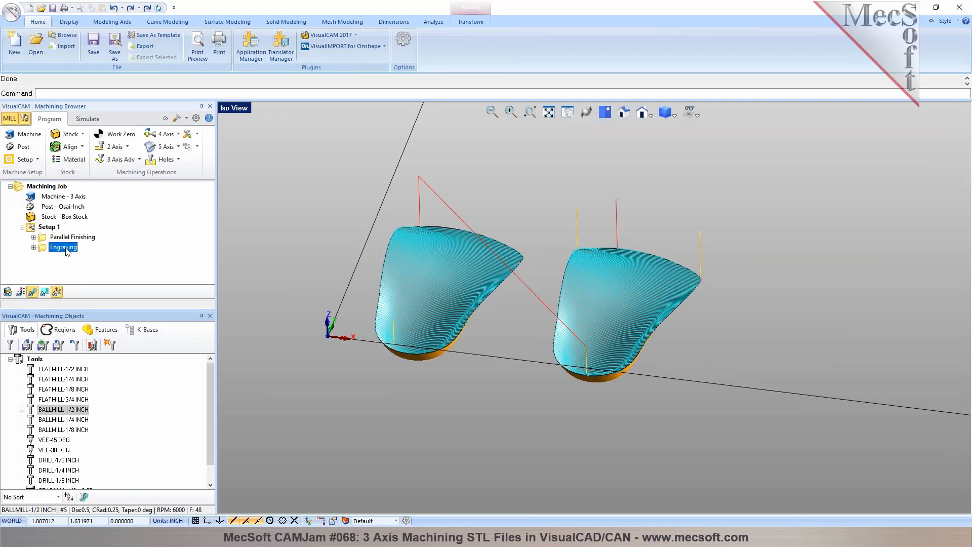
{"action": "right_click", "coordinate": [44, 227]}
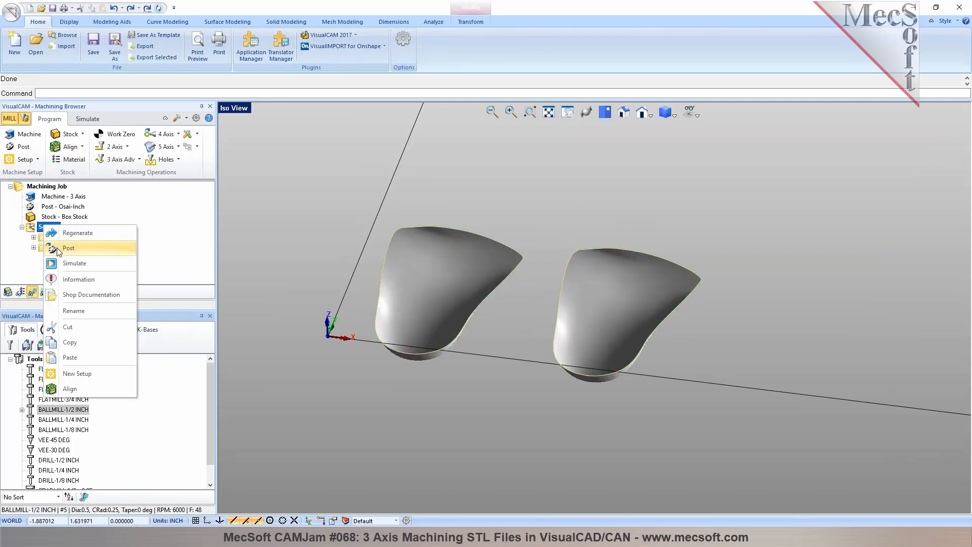
{"action": "left_click", "coordinate": [68, 248]}
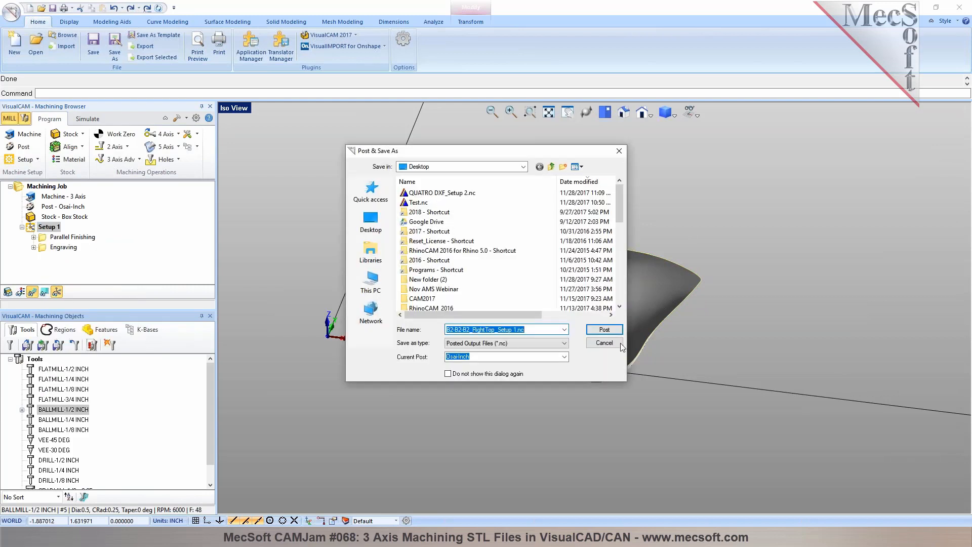
{"action": "left_click", "coordinate": [594, 331]}
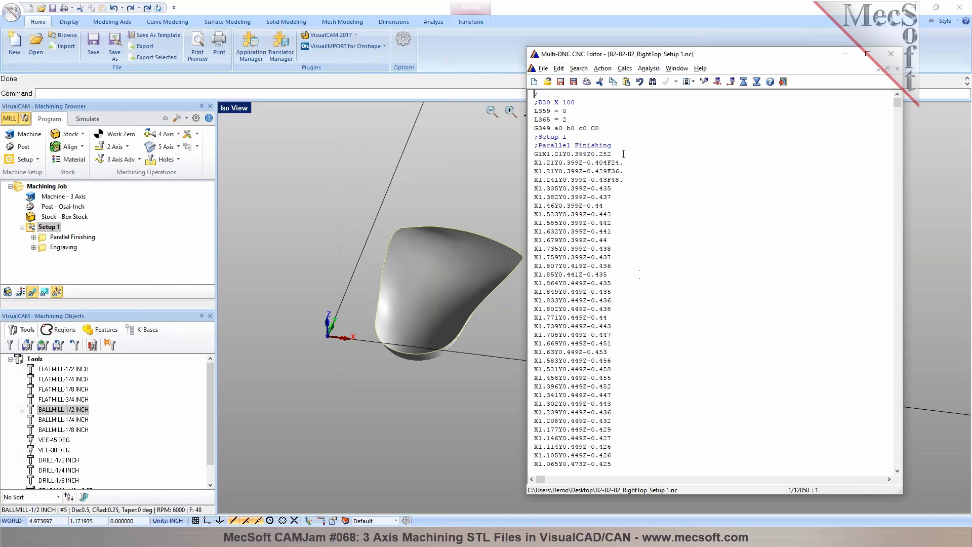
- Examine the Parallel Finishing and Engraving sections in the posted G-code, and close the code editor
{"action": "left_click_drag", "start_coordinate": [622, 145], "coordinate": [530, 146]}
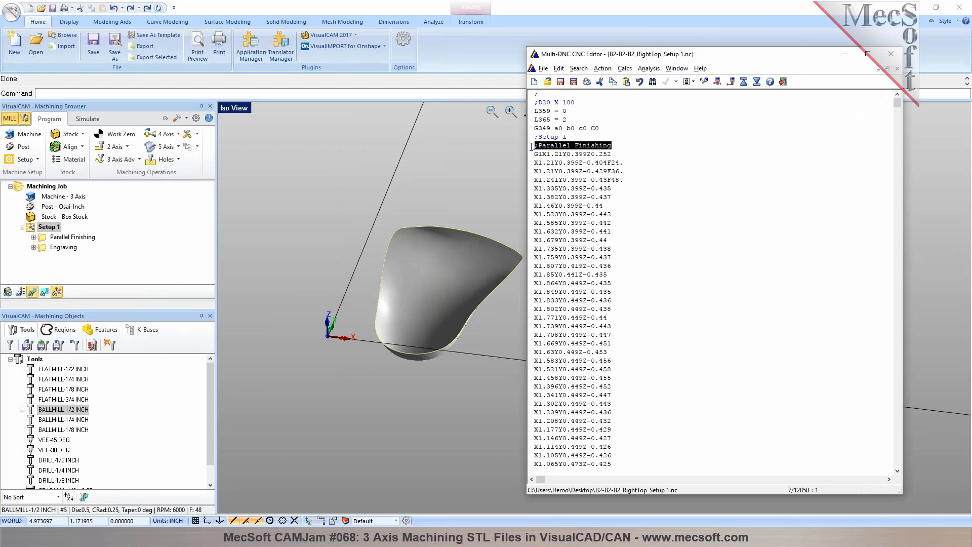
{"action": "left_click_drag", "start_coordinate": [895, 103], "coordinate": [900, 74]}
{"action": "left_click", "coordinate": [606, 112]}
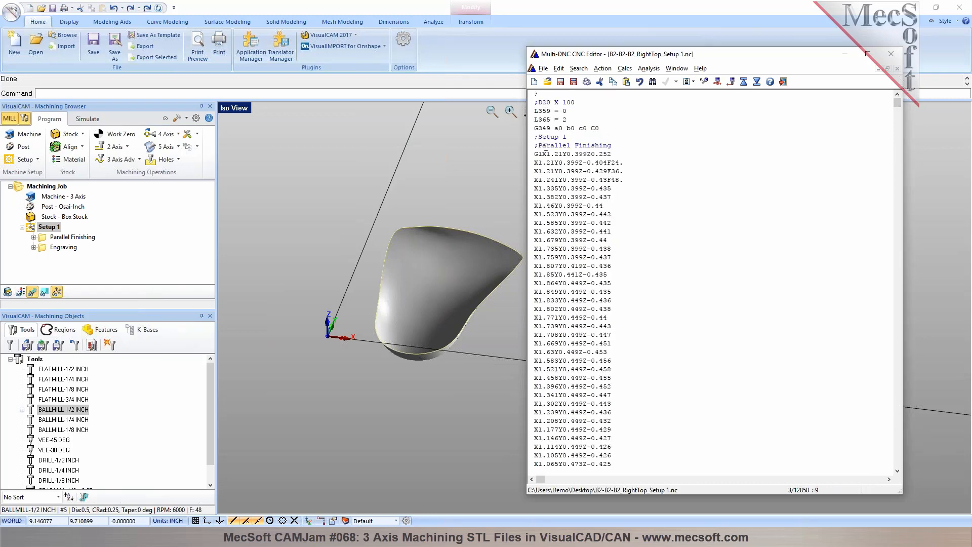
{"action": "left_click", "coordinate": [653, 82]}
{"action": "left_click", "coordinate": [481, 229]}
{"action": "left_click_drag", "start_coordinate": [486, 179], "coordinate": [805, 126]}
{"action": "left_click", "coordinate": [581, 448]}
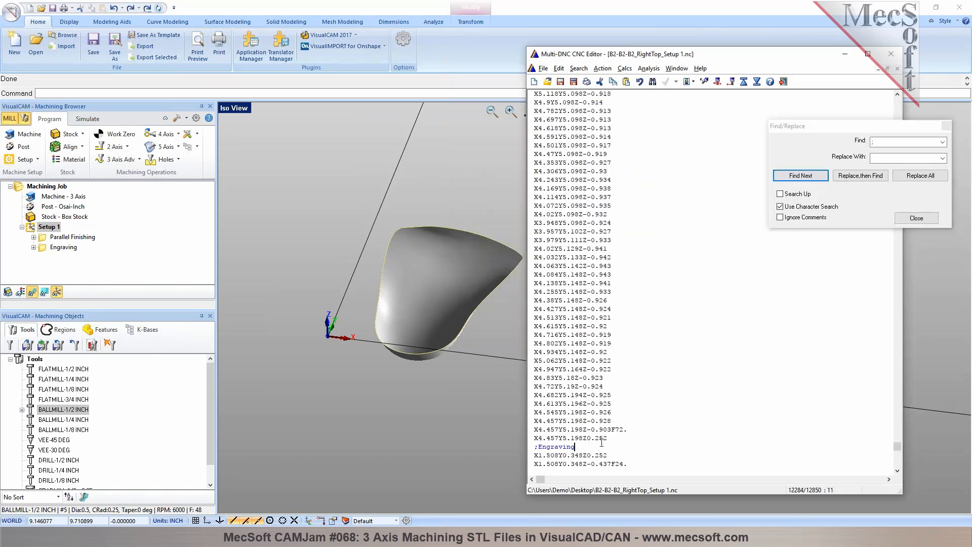
{"action": "left_click", "coordinate": [782, 84]}
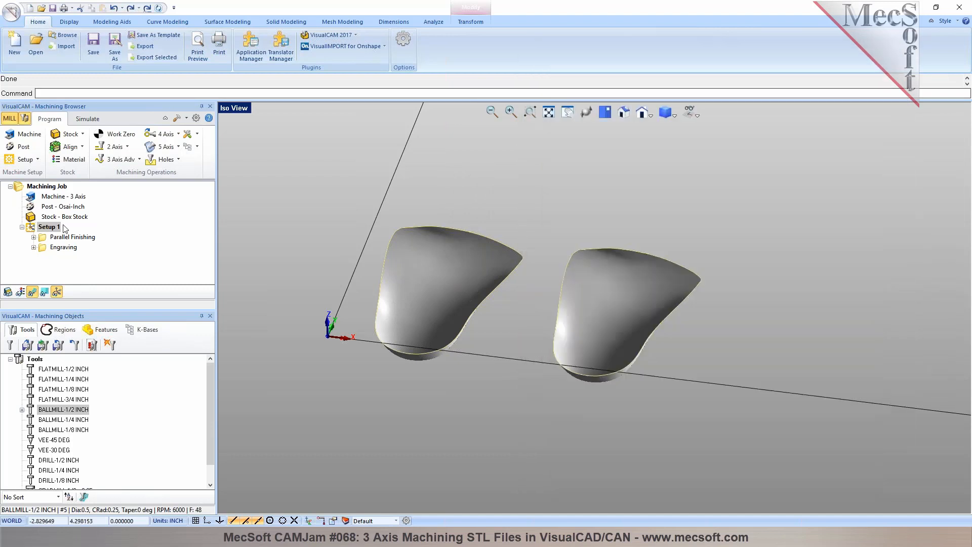
- Repost Setup 1 with the Haas post, replacing B2-B2-B2_RightTop_Setup 1.nc, and check the resulting G-code before closing it
{"action": "right_click", "coordinate": [64, 229]}
{"action": "left_click", "coordinate": [77, 250]}
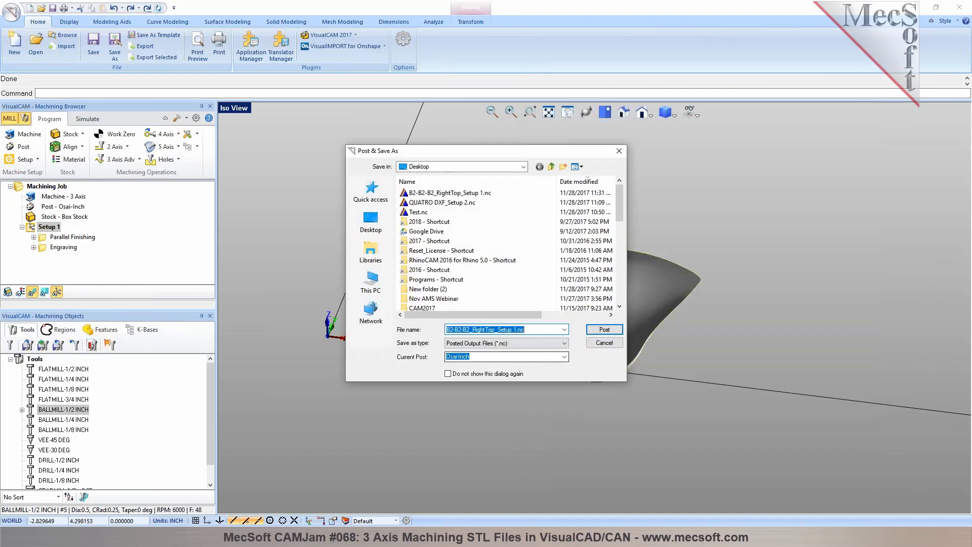
{"action": "left_click", "coordinate": [564, 357]}
{"action": "left_click_drag", "start_coordinate": [566, 299], "coordinate": [566, 239]}
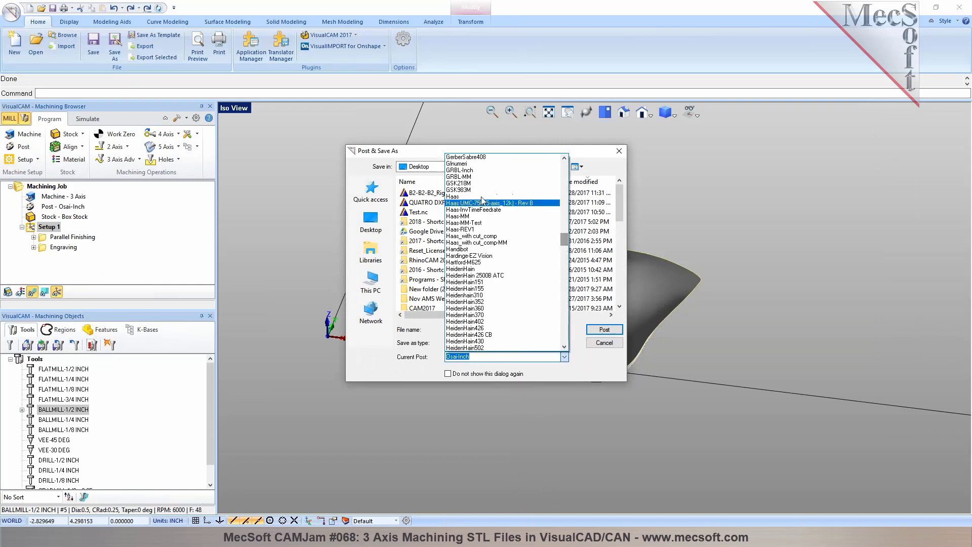
{"action": "left_click", "coordinate": [466, 201]}
{"action": "left_click", "coordinate": [595, 333]}
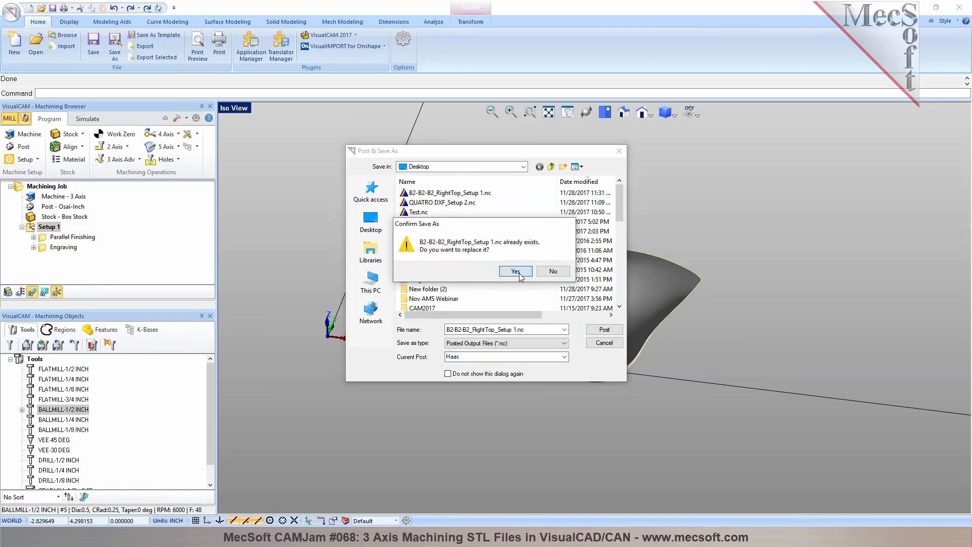
{"action": "left_click", "coordinate": [553, 272]}
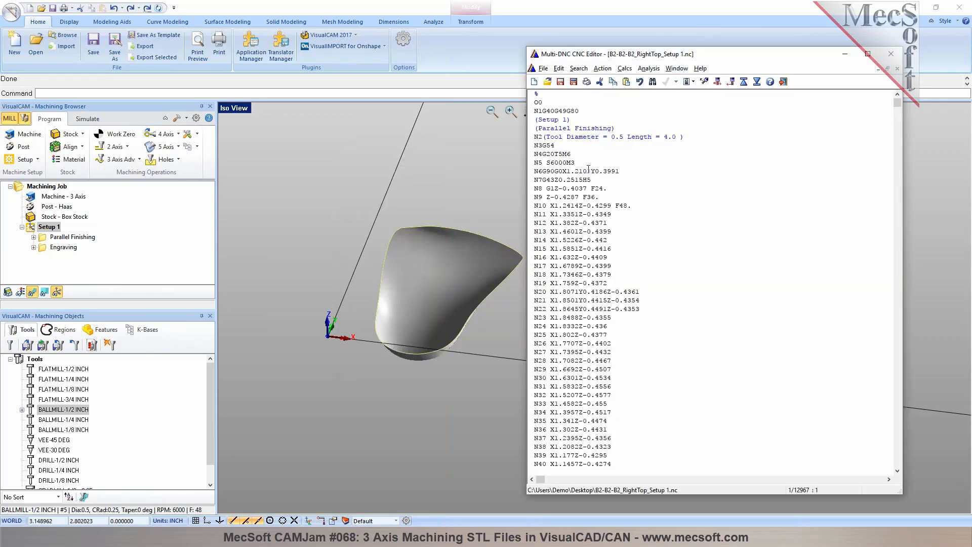
{"action": "left_click_drag", "start_coordinate": [898, 105], "coordinate": [900, 110]}
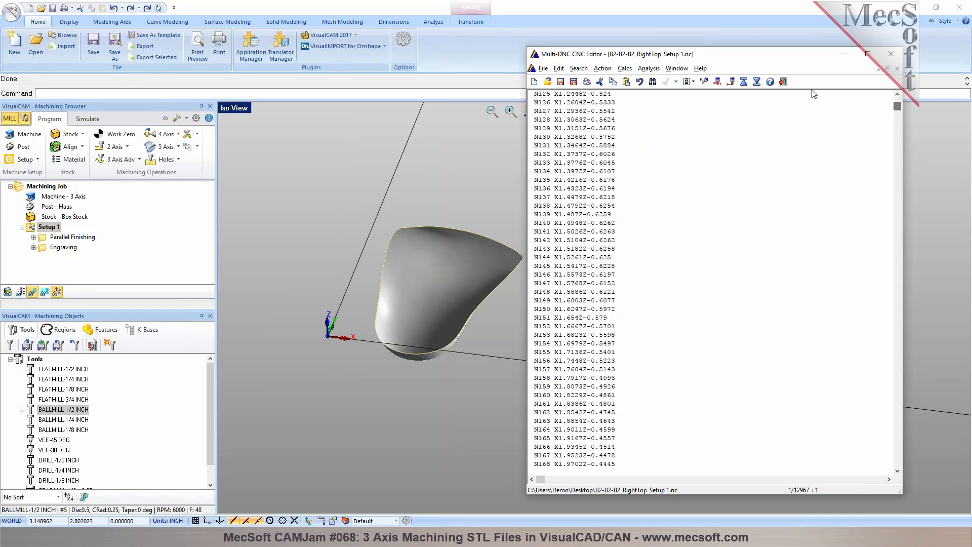
{"action": "left_click", "coordinate": [784, 82]}
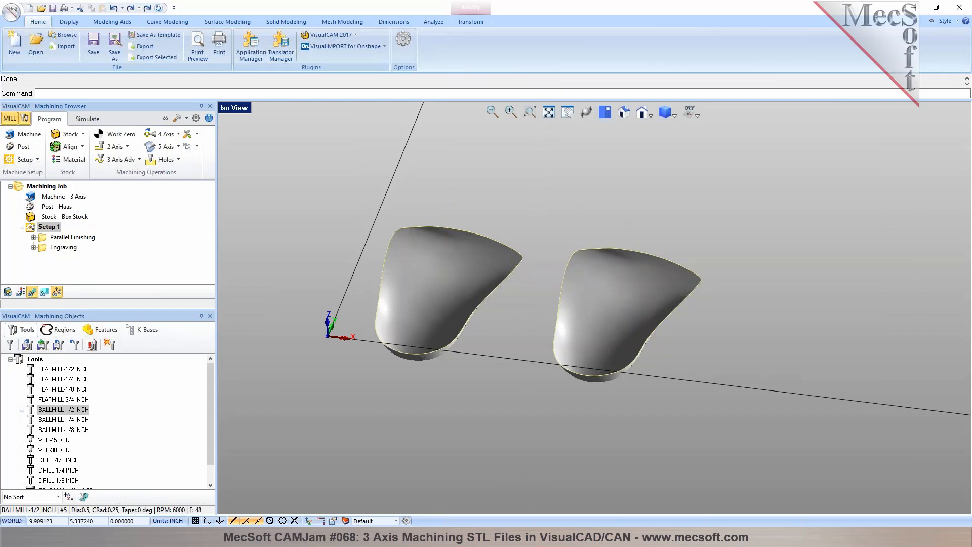
- Review the Parallel Finishing toolpath on both parts and return to Setup 1
{"action": "left_click", "coordinate": [70, 247]}
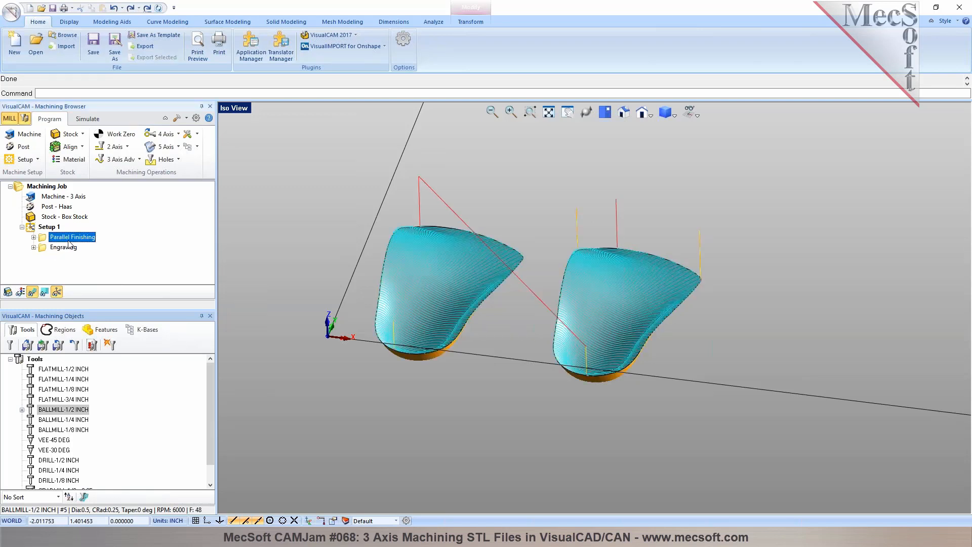
{"action": "left_click", "coordinate": [49, 228]}
{"action": "left_click", "coordinate": [52, 238]}
{"action": "left_click", "coordinate": [48, 227]}
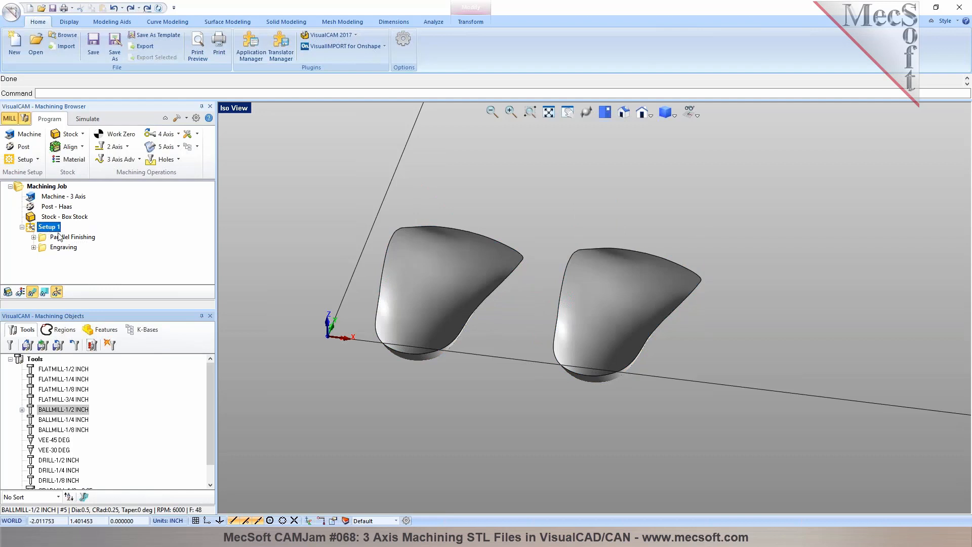
{"action": "left_click", "coordinate": [194, 147]}
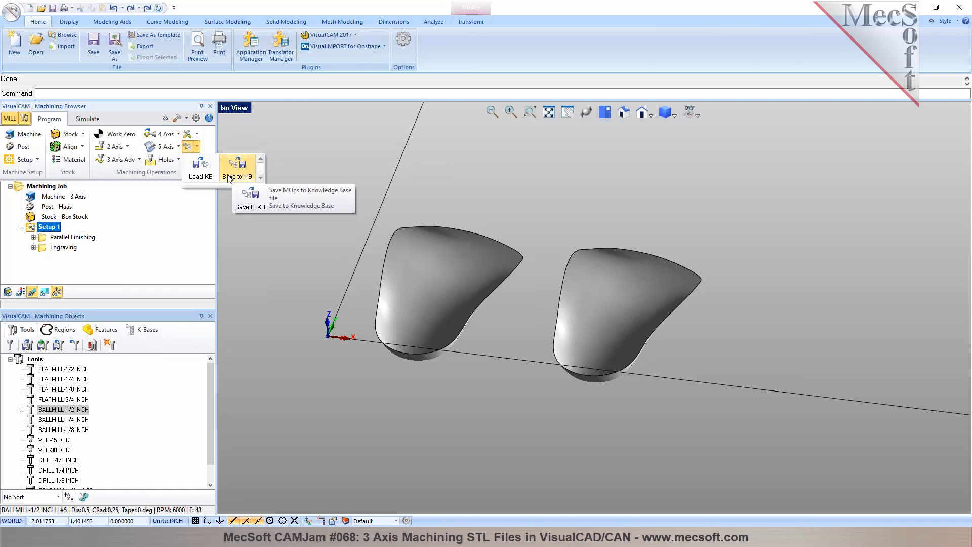
{"action": "left_click", "coordinate": [140, 160]}
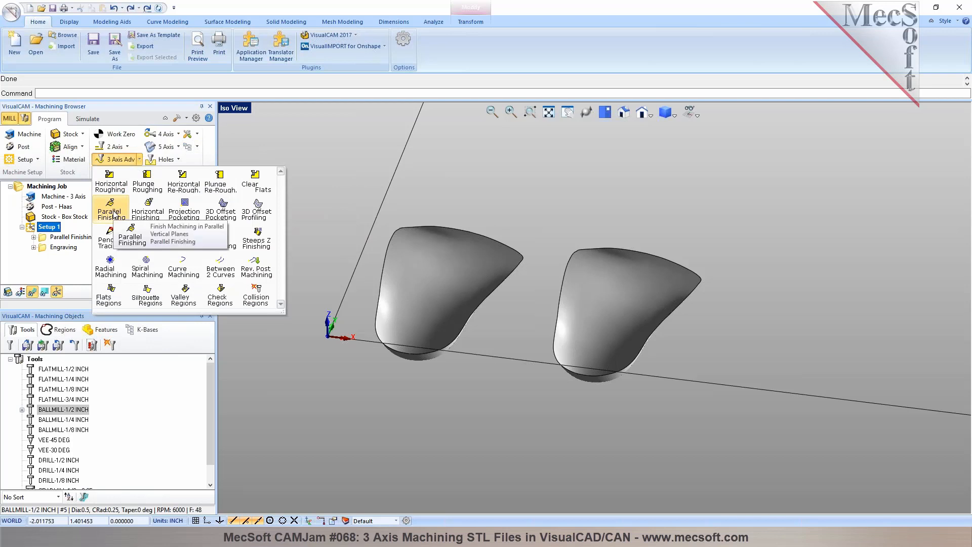
{"action": "left_click", "coordinate": [352, 170]}
{"action": "left_click", "coordinate": [197, 147]}
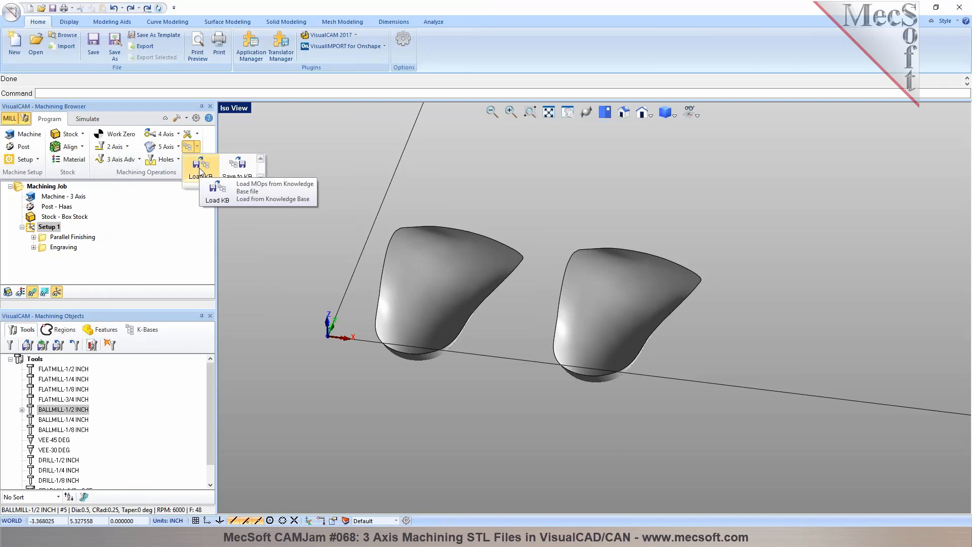
{"action": "left_click", "coordinate": [299, 252]}
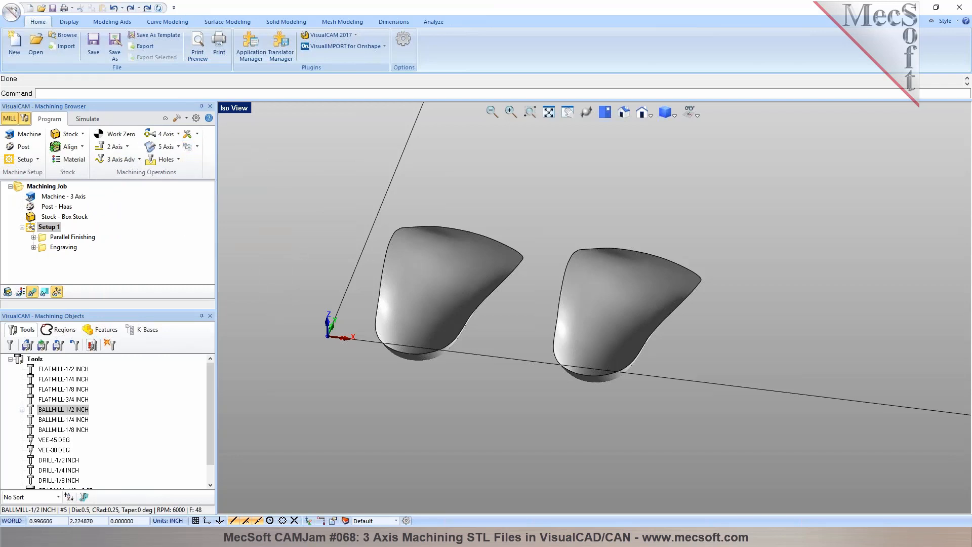